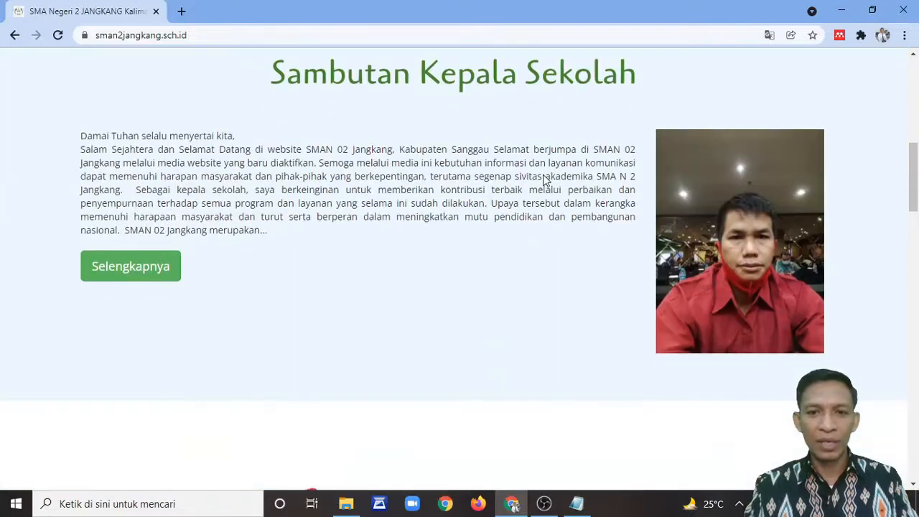
Step: Scroll through the public school homepage to review its content
scroll(544, 179, "down", 4)
scroll(544, 179, "down", 12)
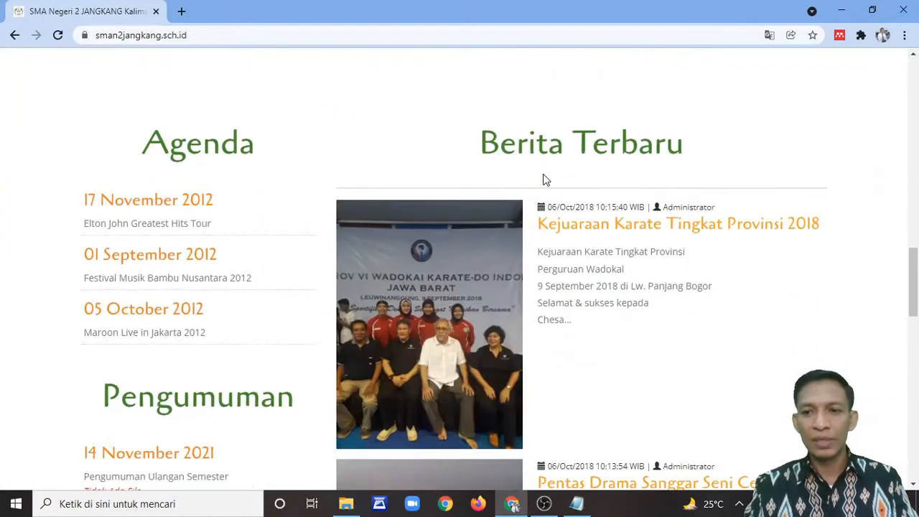
scroll(544, 180, "down", 4)
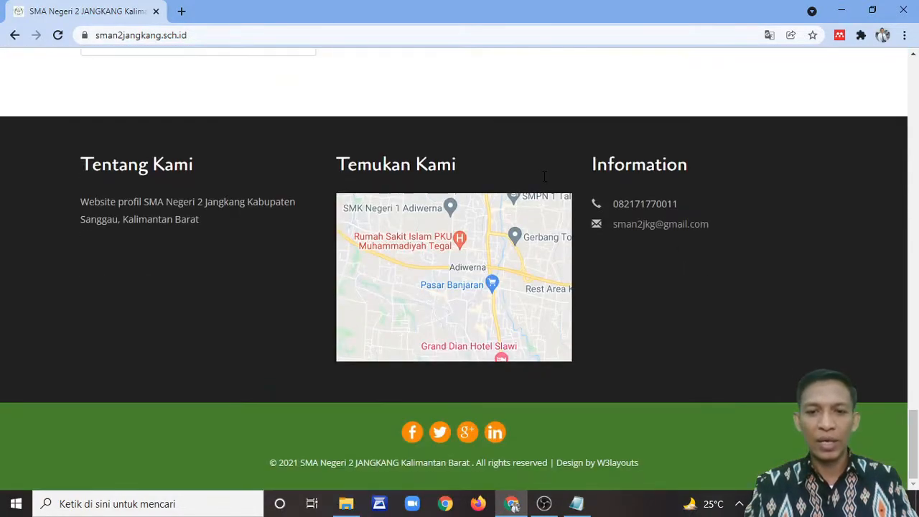
scroll(540, 191, "up", 20)
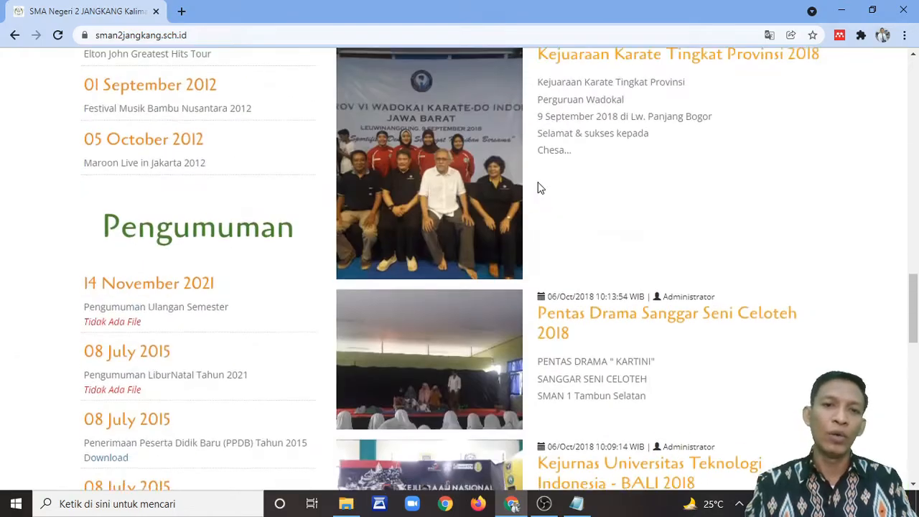
scroll(539, 185, "up", 5)
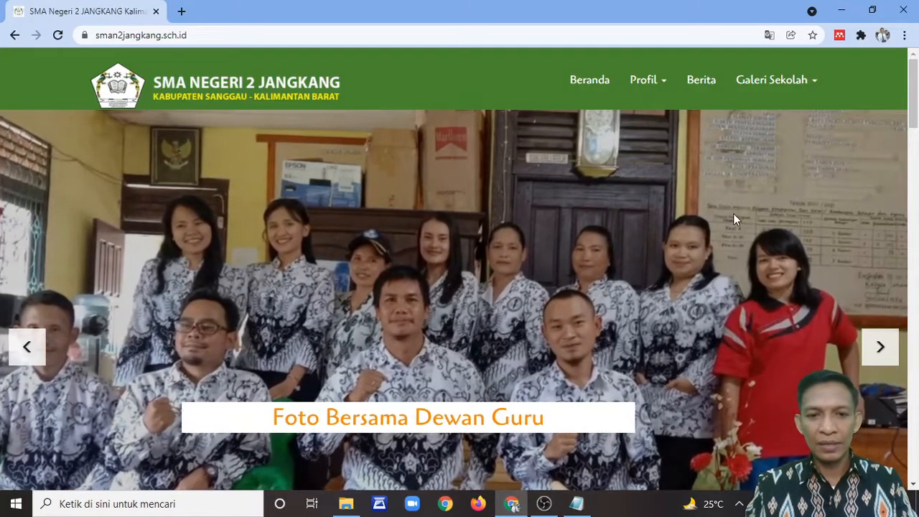
scroll(733, 213, "down", 2)
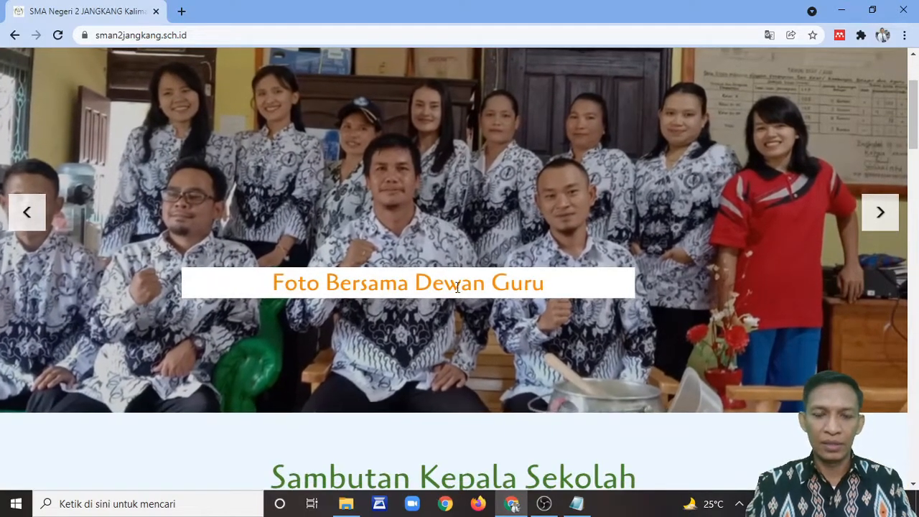
scroll(780, 251, "down", 5)
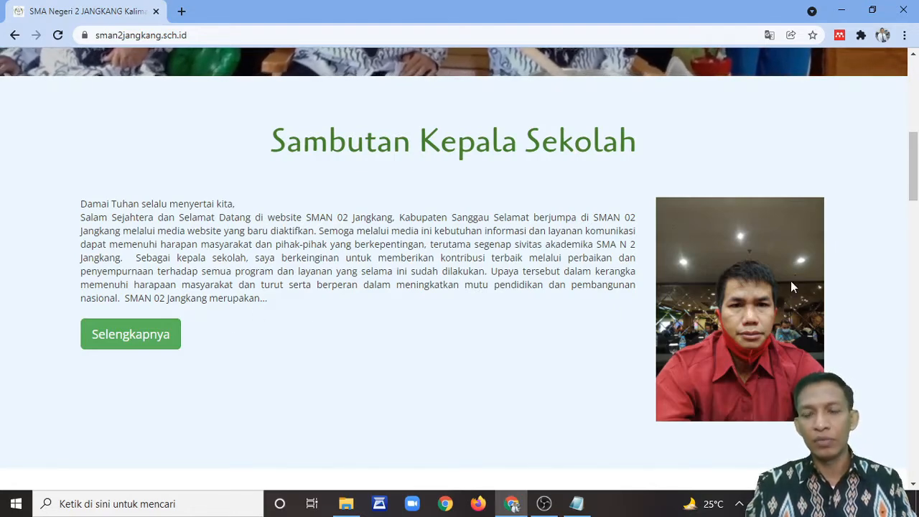
scroll(558, 287, "down", 3)
scroll(556, 277, "down", 4)
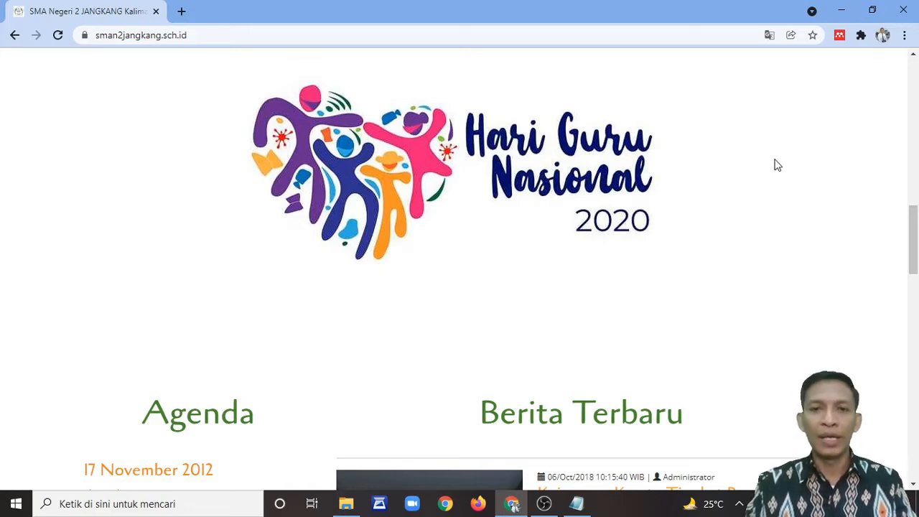
scroll(775, 171, "down", 4)
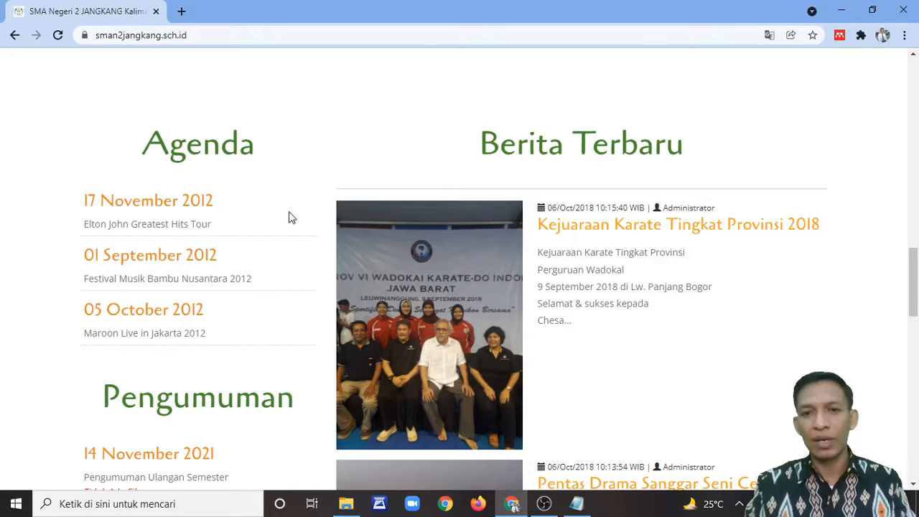
scroll(605, 236, "down", 4)
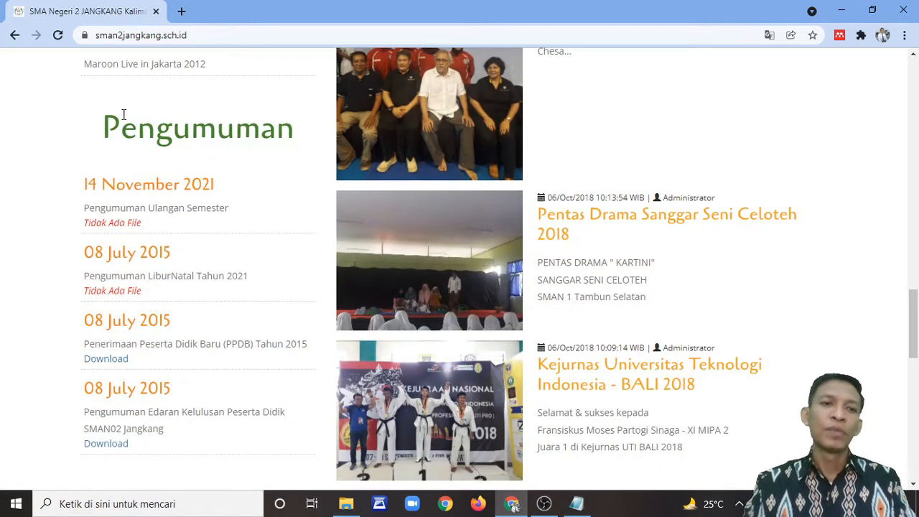
scroll(148, 292, "down", 4)
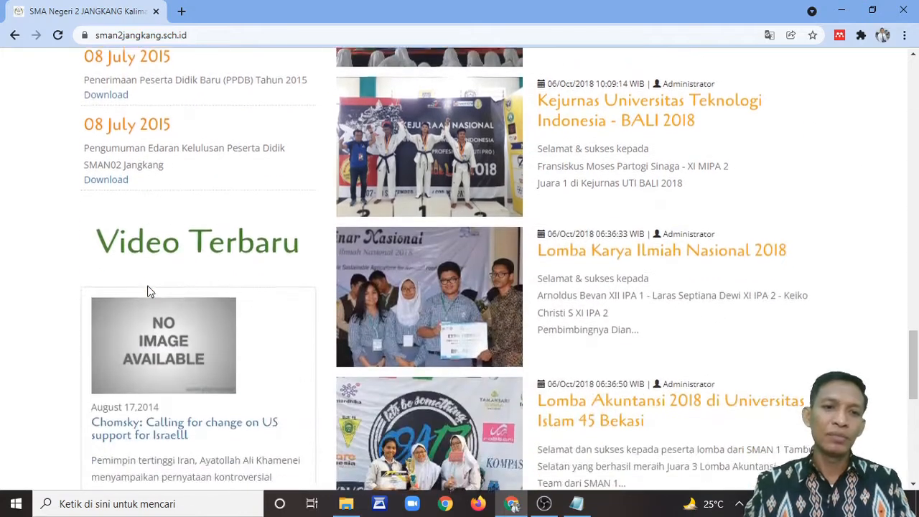
scroll(262, 201, "down", 3)
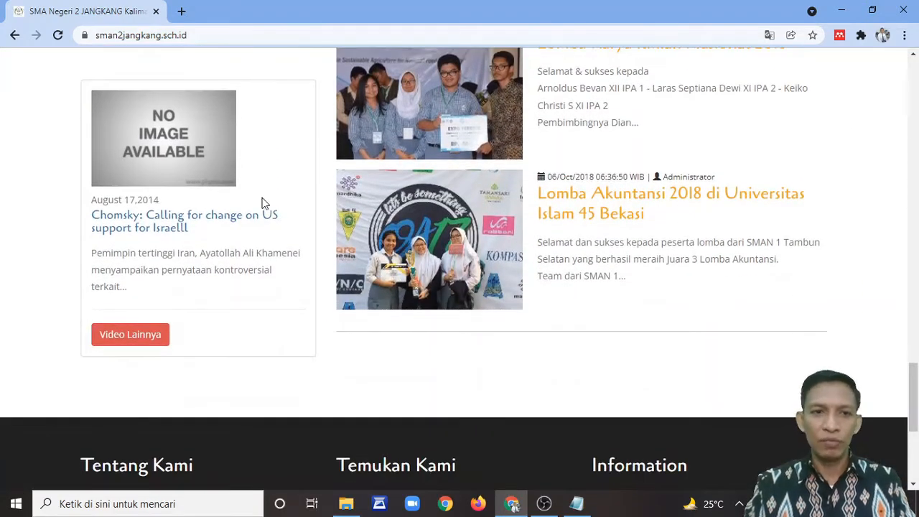
scroll(291, 259, "down", 3)
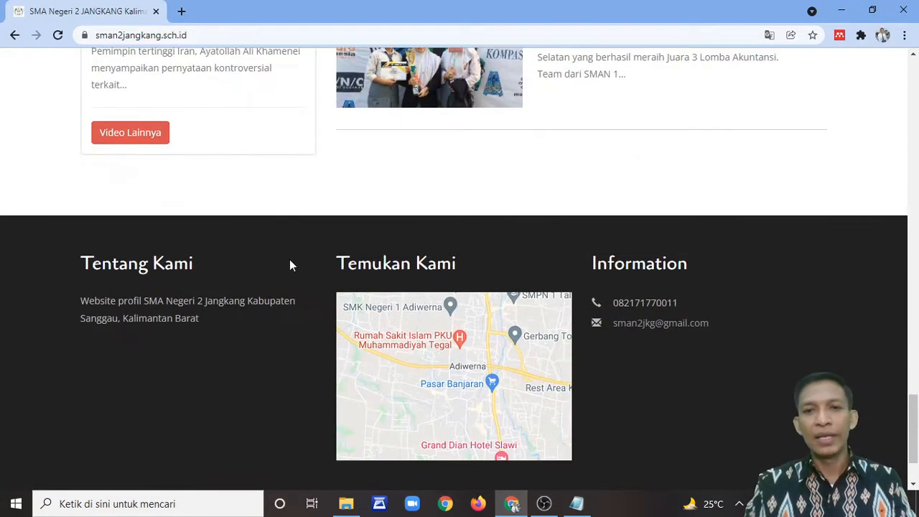
scroll(310, 271, "down", 2)
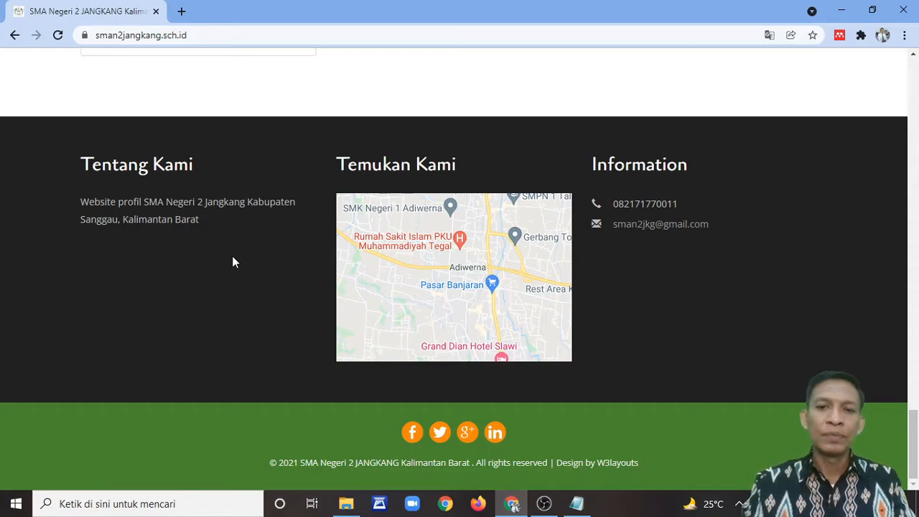
scroll(237, 258, "up", 6)
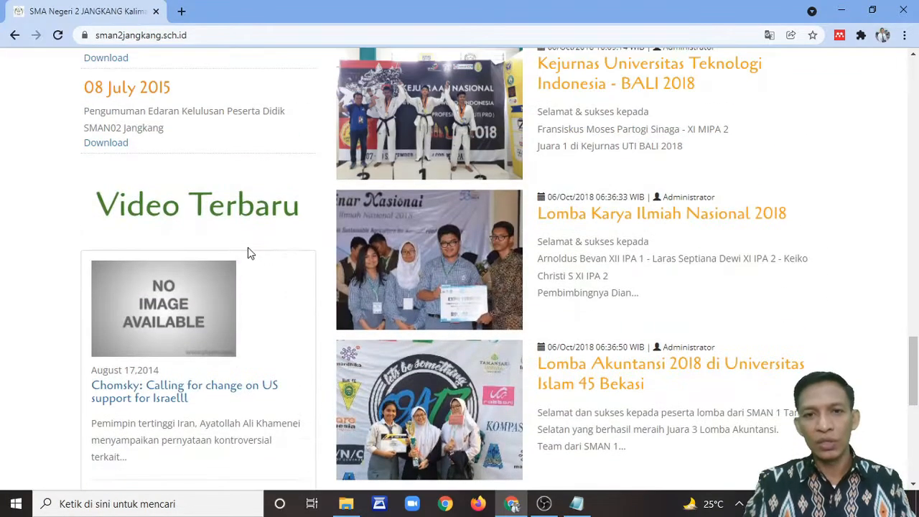
scroll(710, 195, "up", 8)
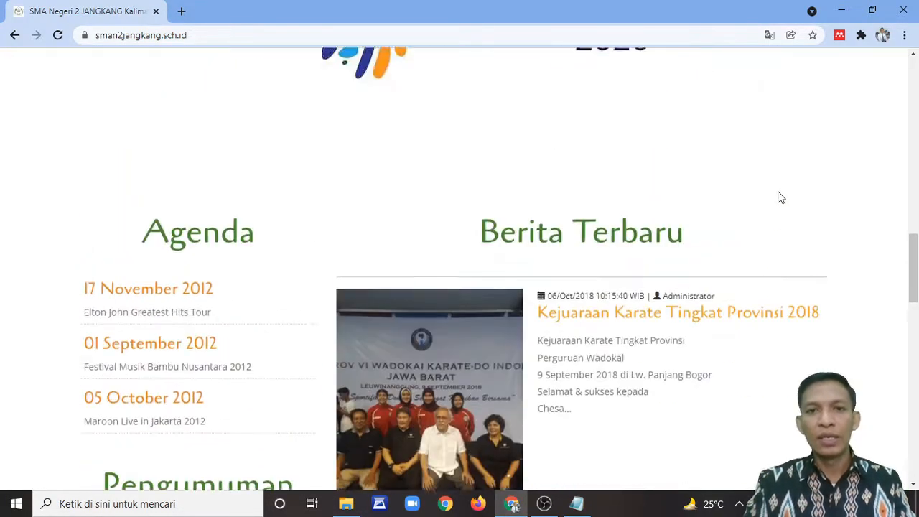
scroll(781, 197, "up", 10)
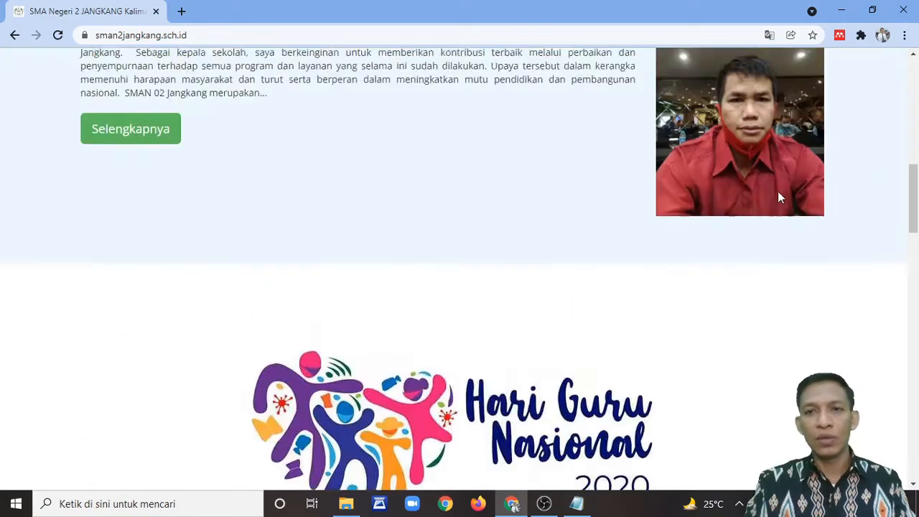
scroll(778, 191, "up", 4)
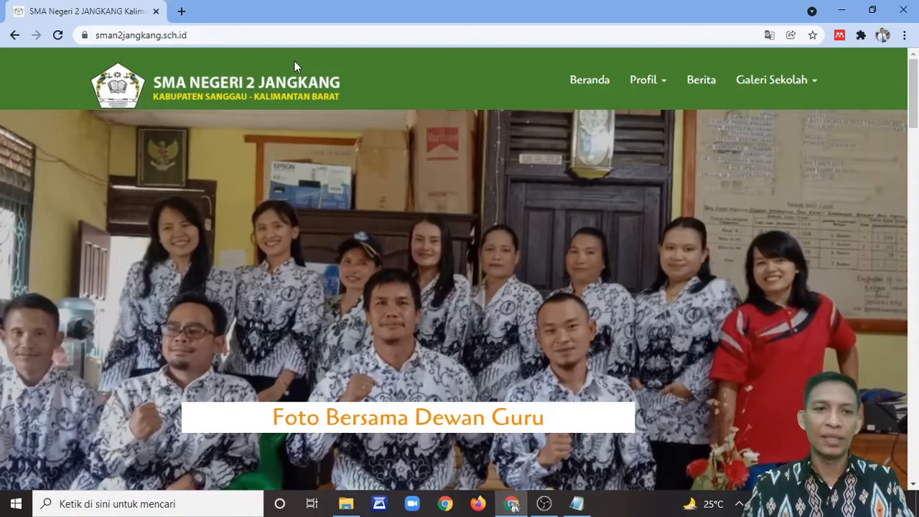
Step: Load sman2jangkang.sch.id/administrator in a new tab and sign in with the saved admin credentials
left_click(183, 11)
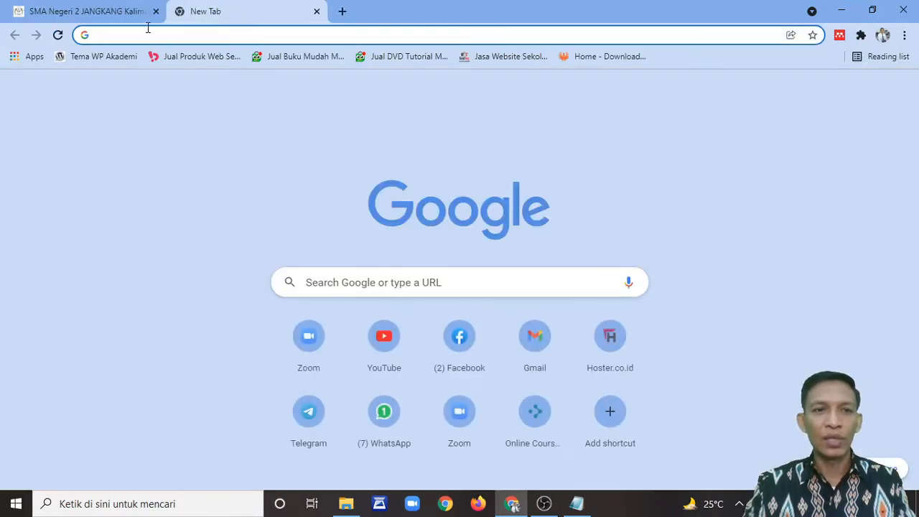
type("sman2jangkang.sch.id/")
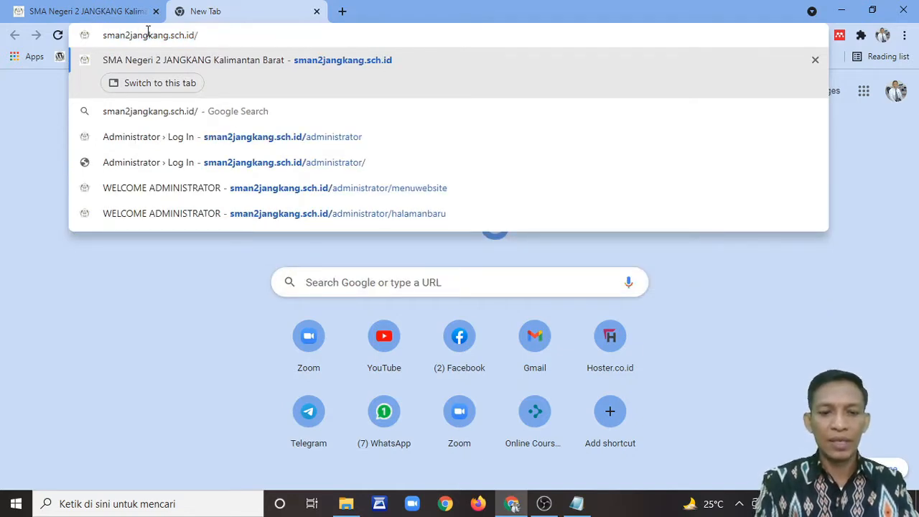
type("administrator")
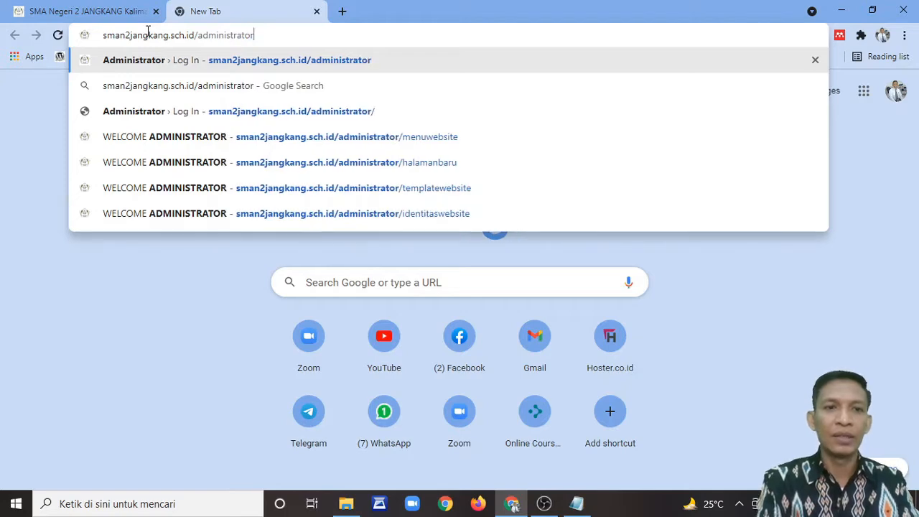
key("Return")
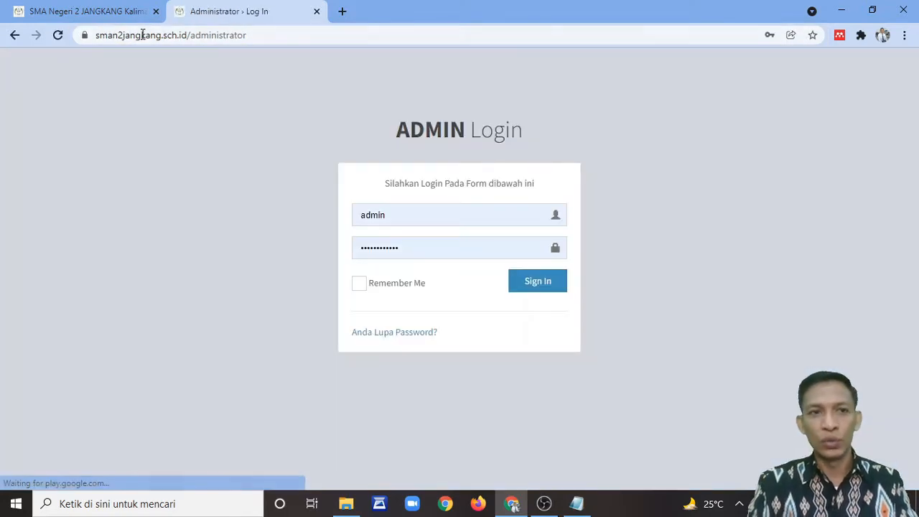
left_click(122, 16)
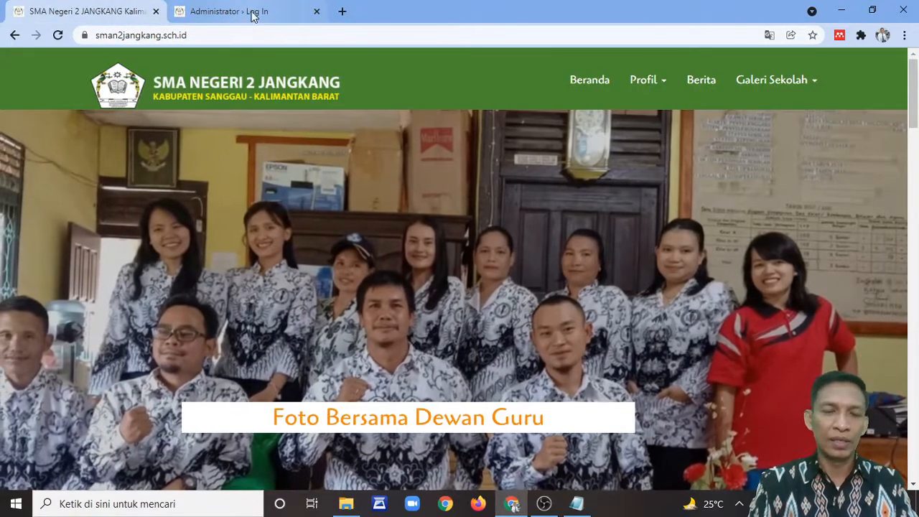
left_click(264, 13)
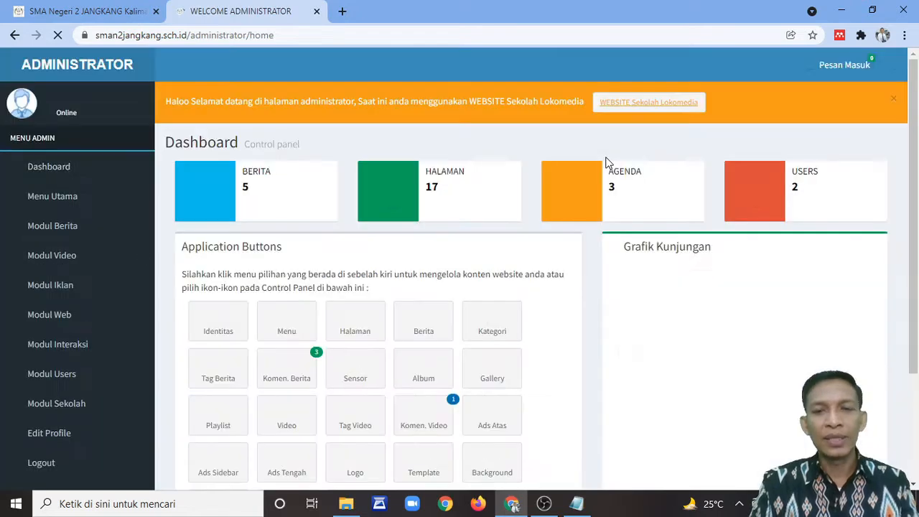
Step: Close the orange welcome alert, leaving stat boxes, app shortcuts and the Grafik Kunjungan chart
left_click(893, 101)
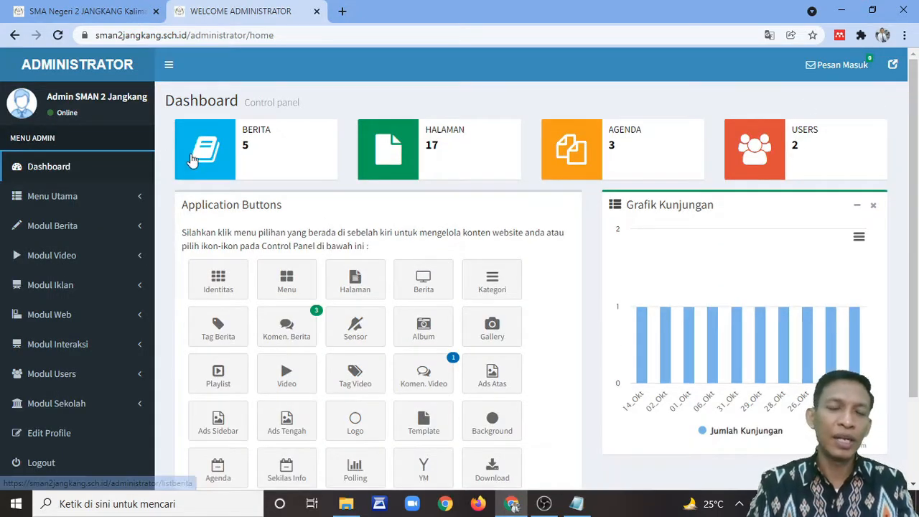
scroll(529, 196, "down", 3)
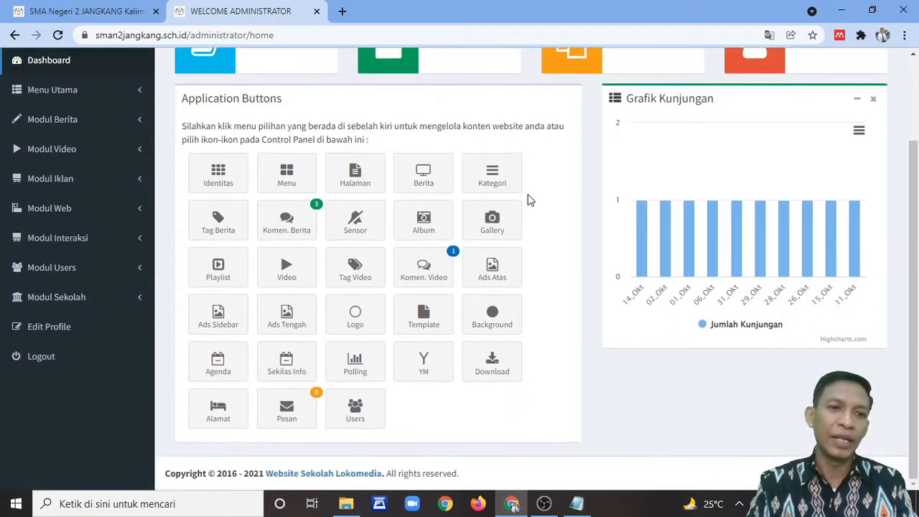
scroll(529, 199, "up", 3)
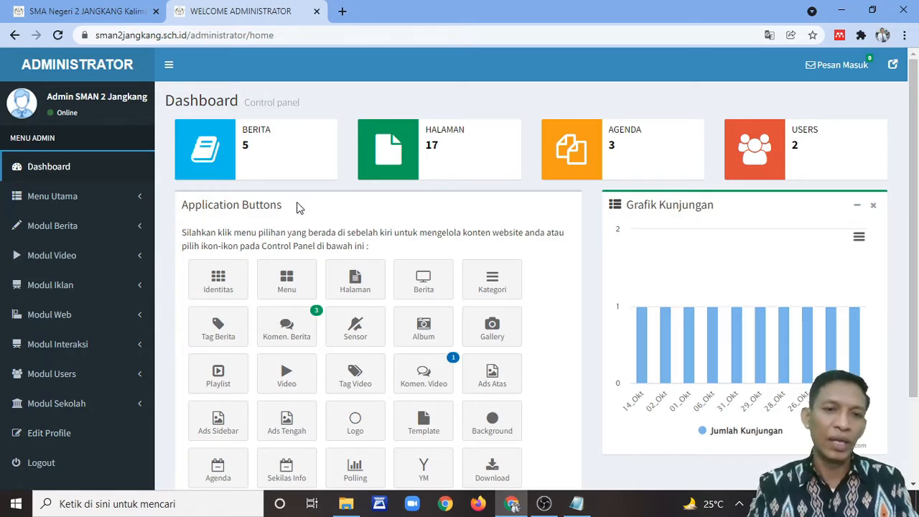
left_click(106, 16)
scroll(550, 155, "down", 5)
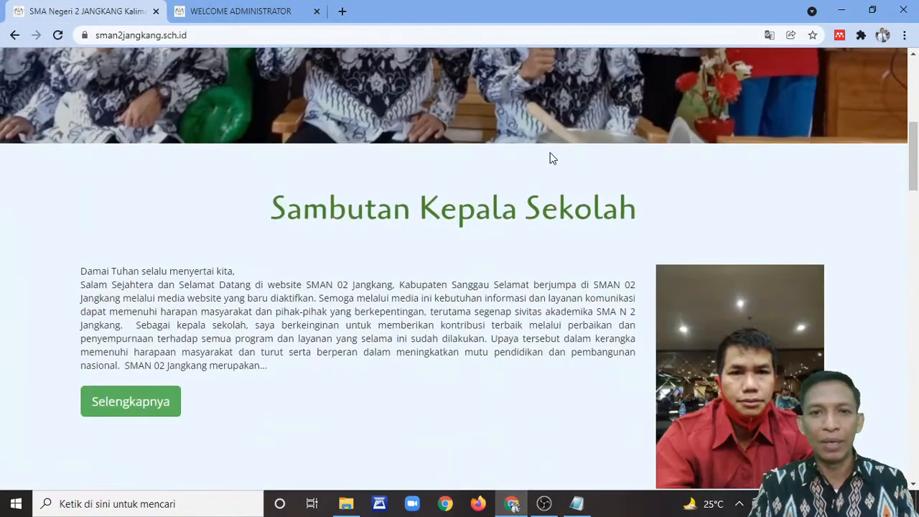
scroll(550, 154, "up", 5)
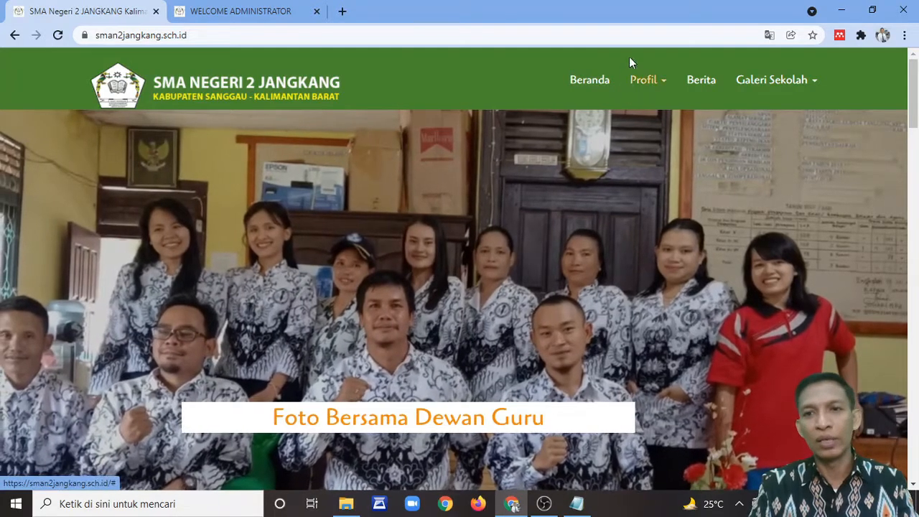
scroll(743, 219, "down", 2)
scroll(732, 215, "up", 2)
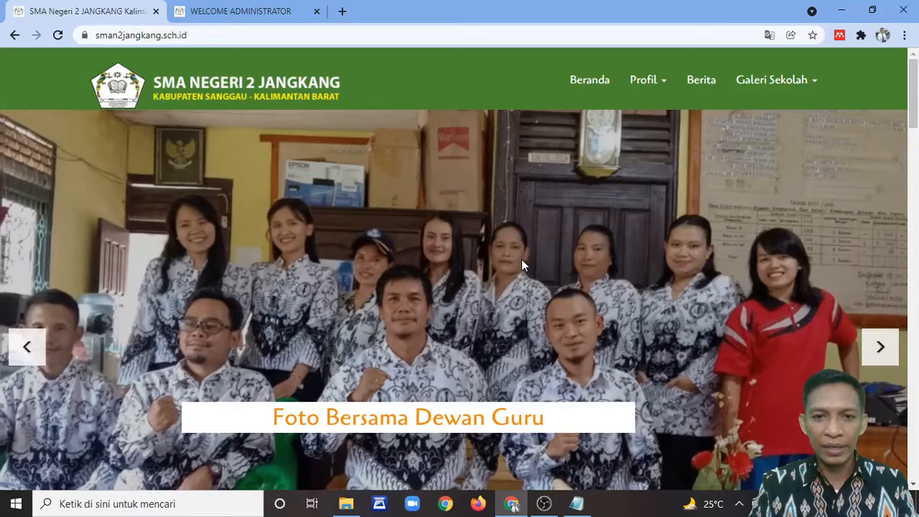
scroll(521, 259, "down", 5)
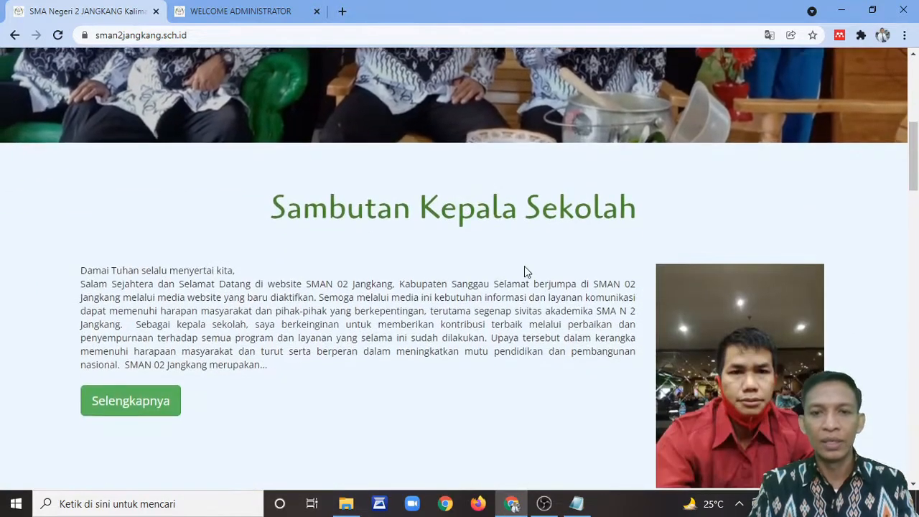
scroll(524, 267, "down", 2)
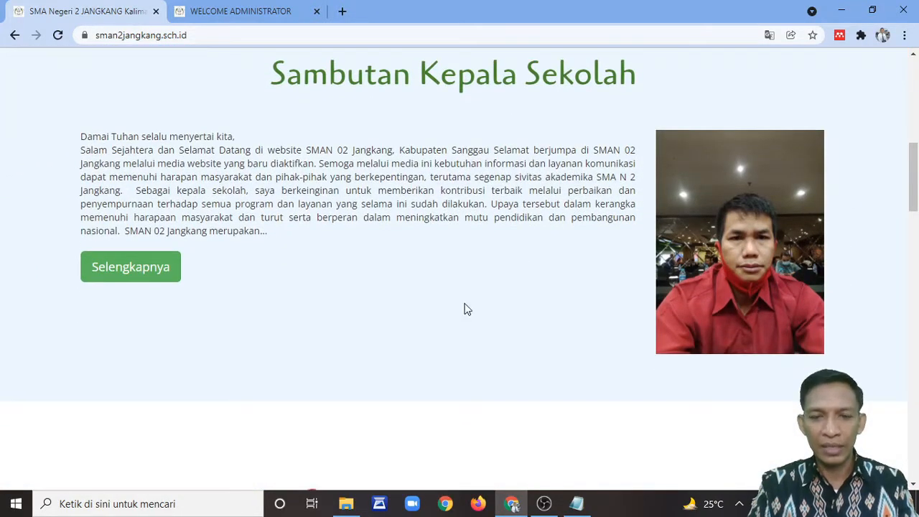
scroll(610, 177, "down", 4)
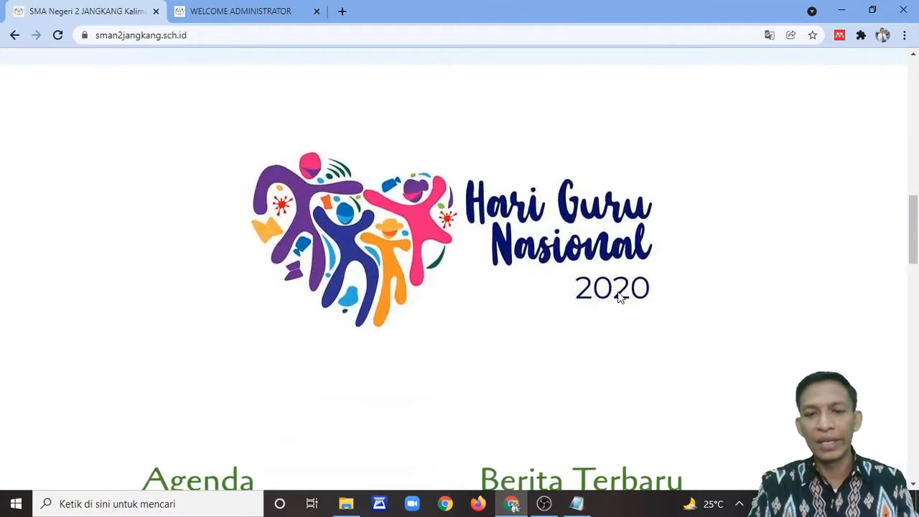
scroll(603, 323, "down", 4)
scroll(581, 334, "up", 5)
scroll(572, 322, "up", 10)
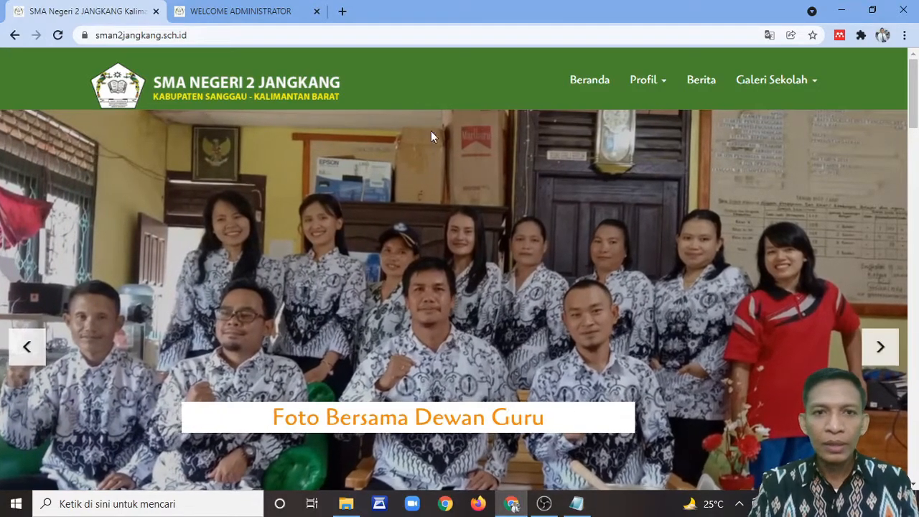
Step: Open Modul Web > Logo Website and cancel the file picker, keeping the current logo
left_click(251, 14)
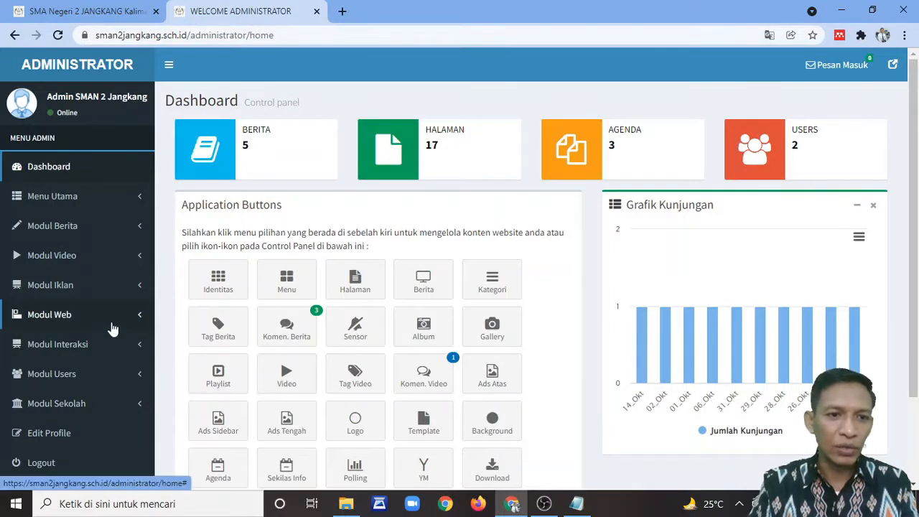
scroll(120, 349, "down", 1)
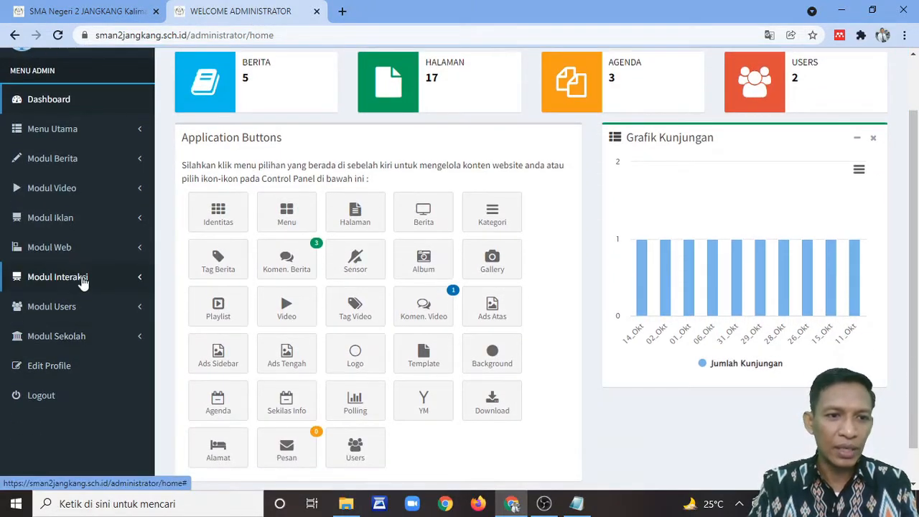
left_click(68, 248)
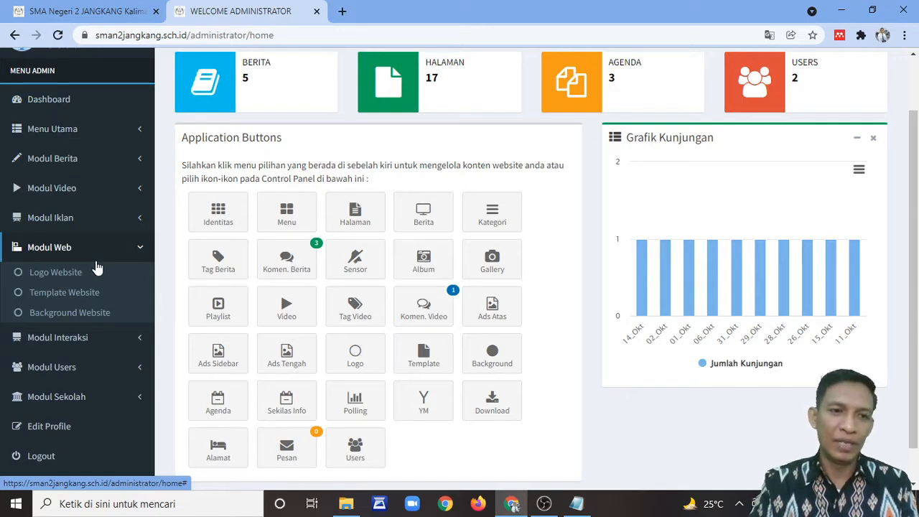
left_click(69, 275)
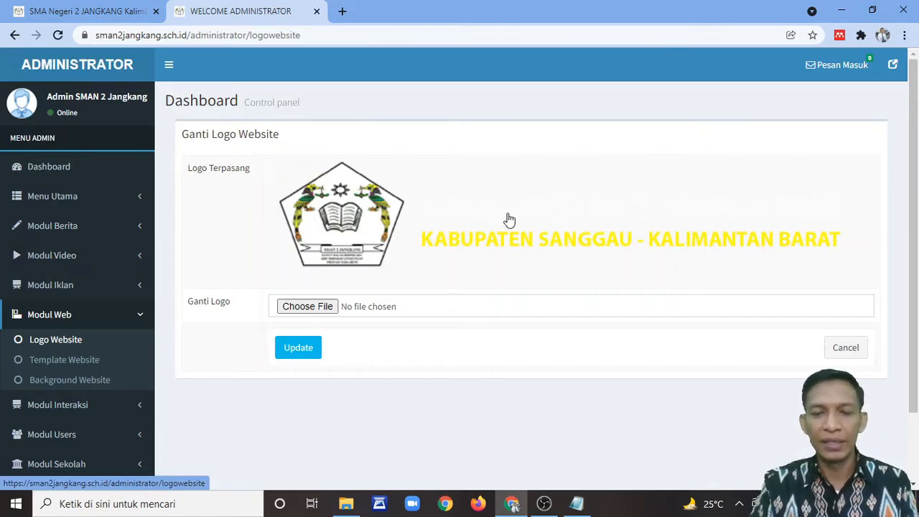
left_click(314, 307)
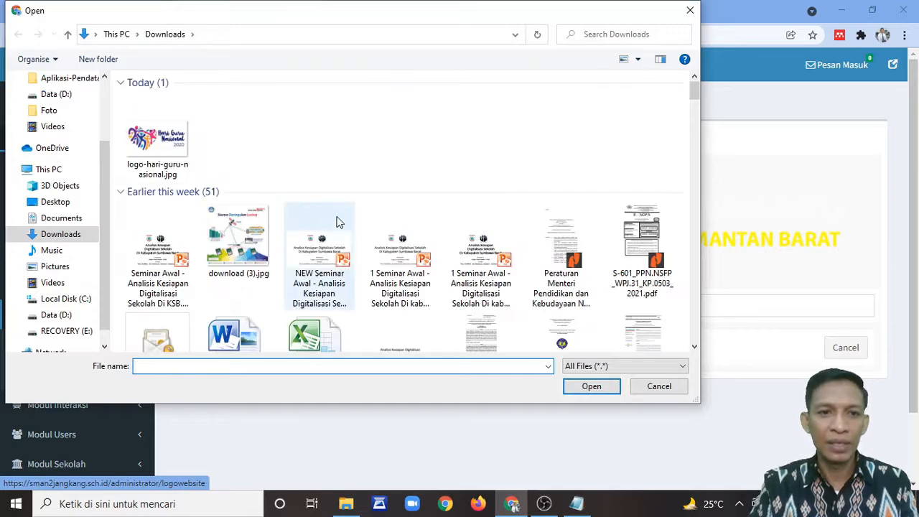
left_click(658, 387)
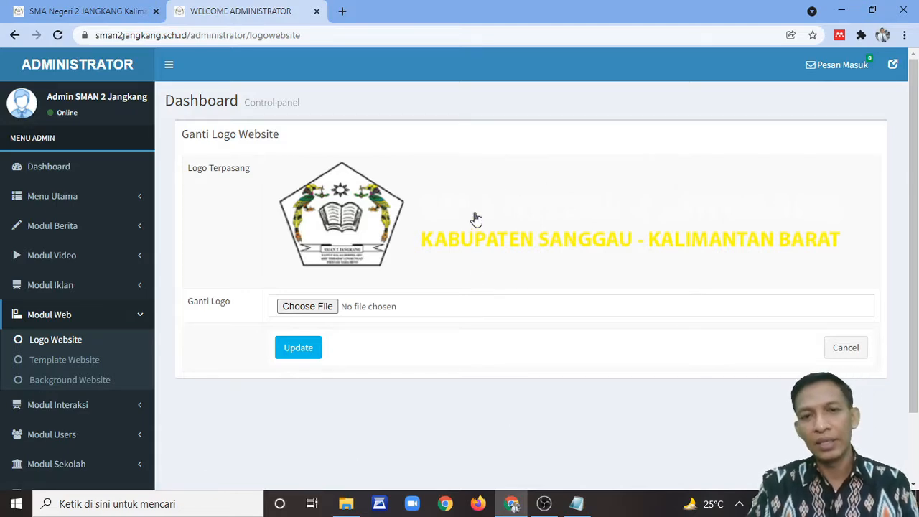
left_click(108, 11)
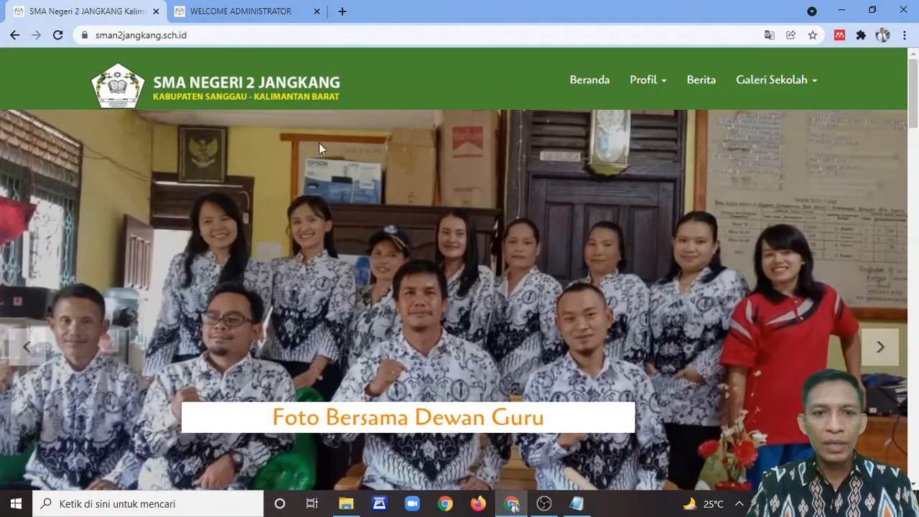
left_click(279, 20)
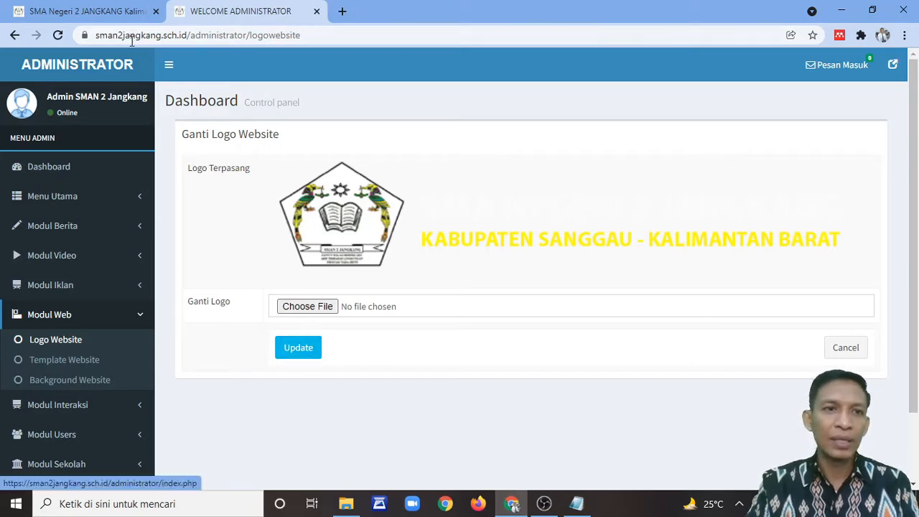
left_click(118, 16)
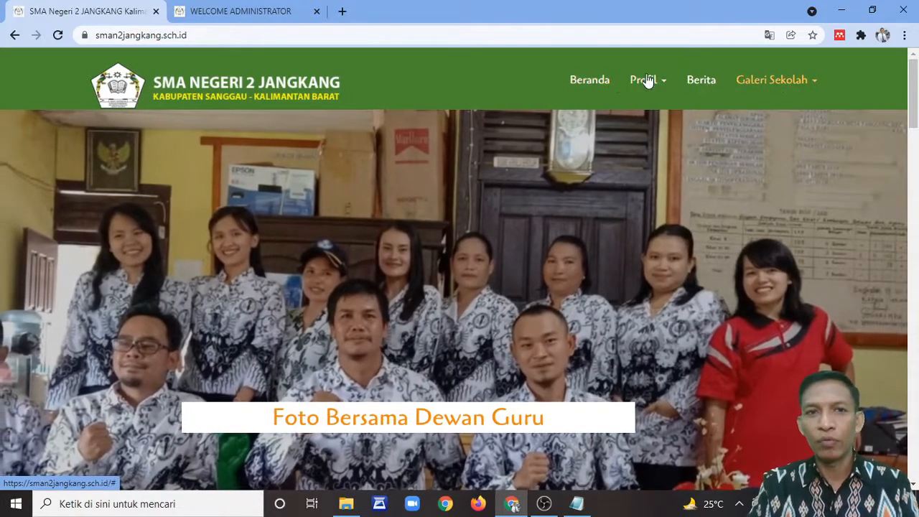
left_click(241, 12)
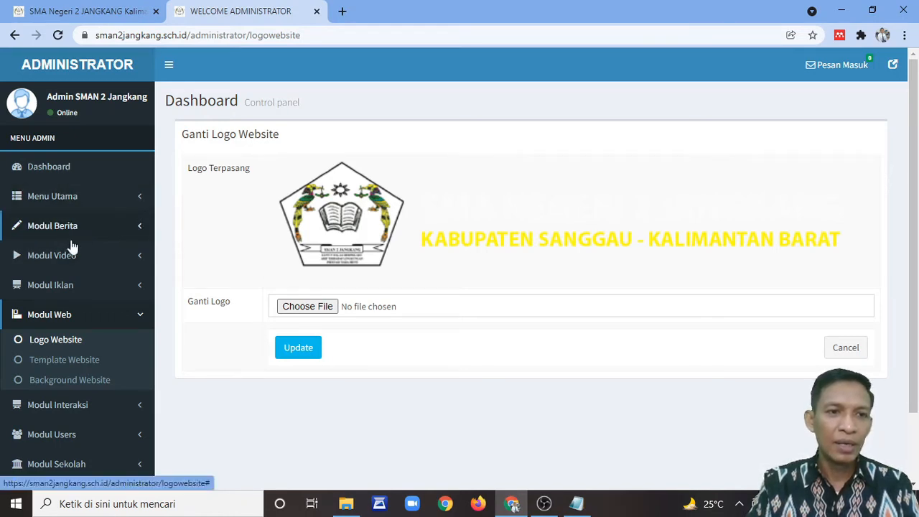
left_click(66, 202)
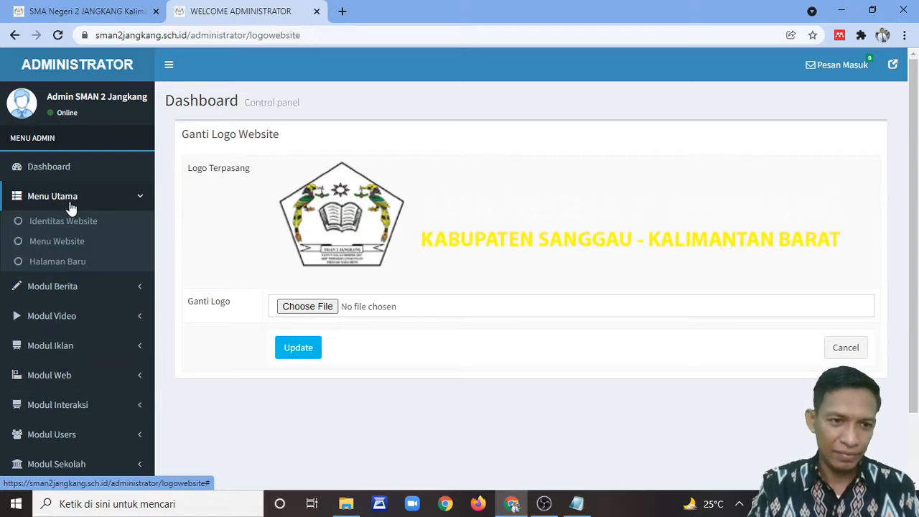
Step: Open Menu Website to list the 7 navigation entries, from Profil to Galeri Foto
left_click(75, 242)
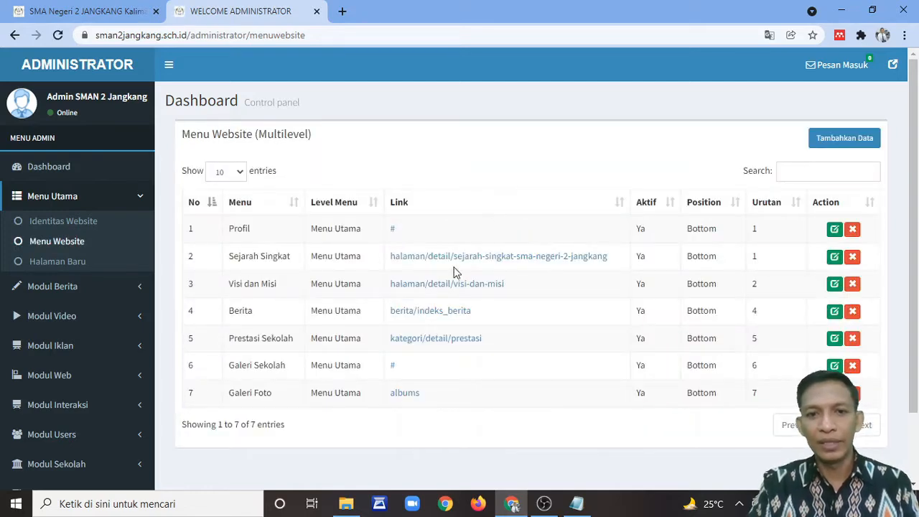
scroll(539, 260, "down", 2)
scroll(560, 255, "up", 2)
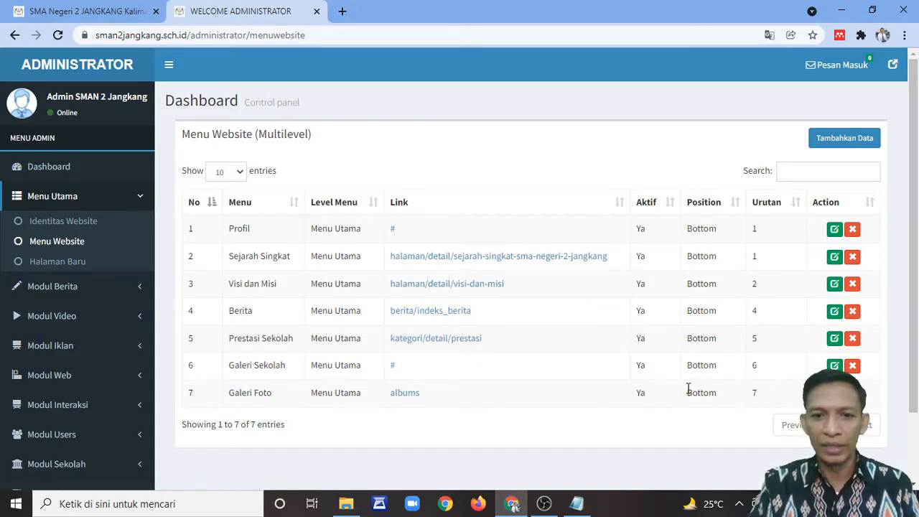
scroll(656, 390, "down", 2)
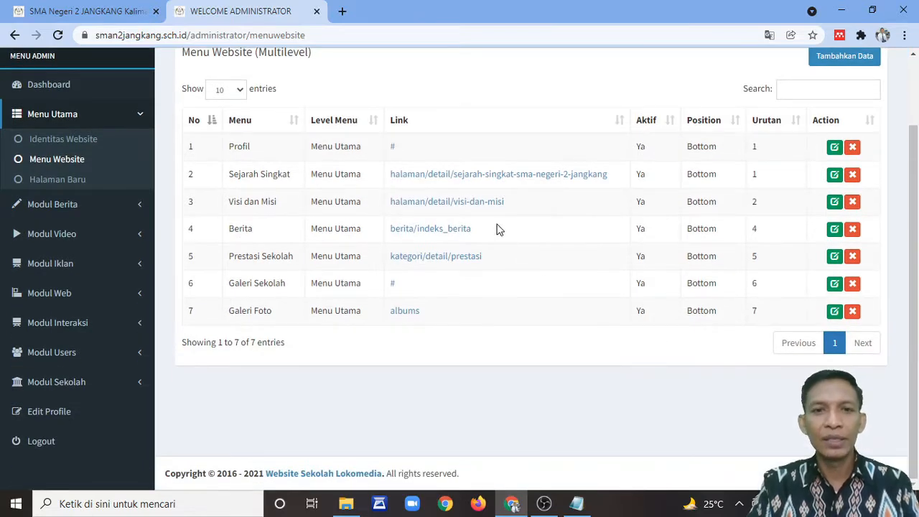
scroll(520, 279, "up", 2)
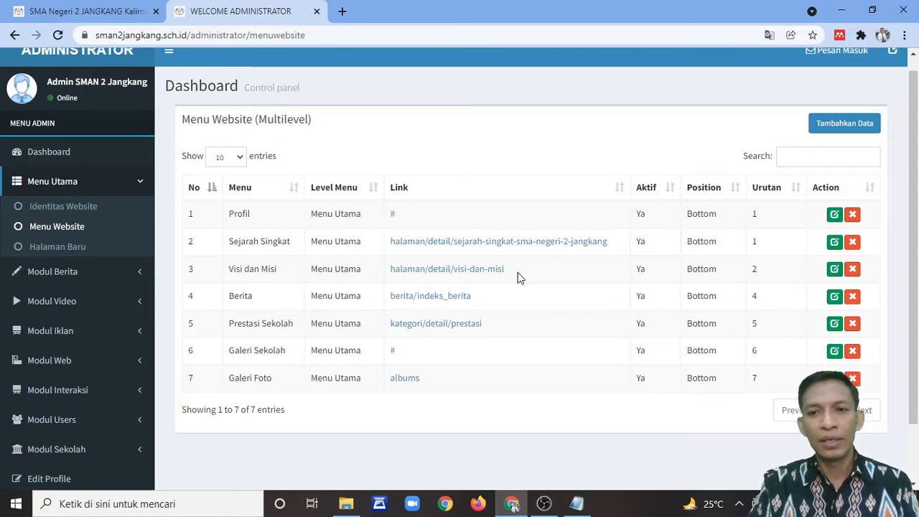
left_click(86, 11)
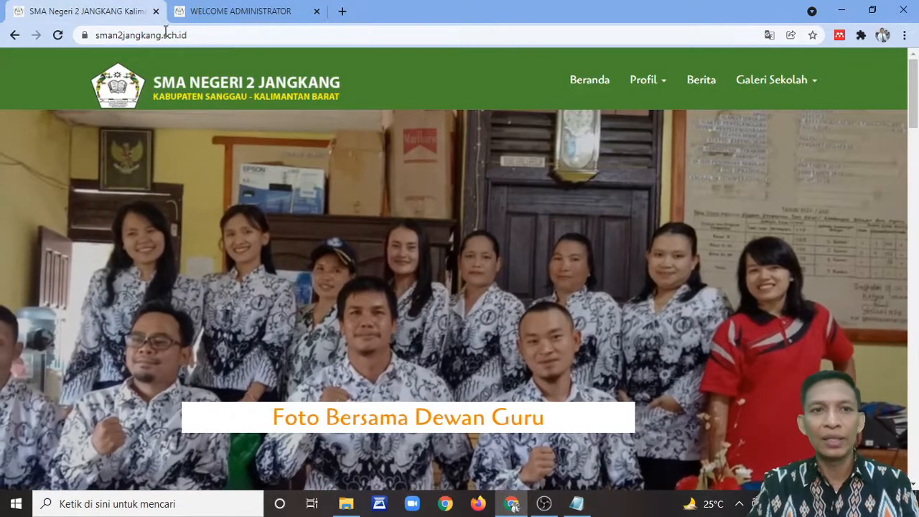
left_click(223, 13)
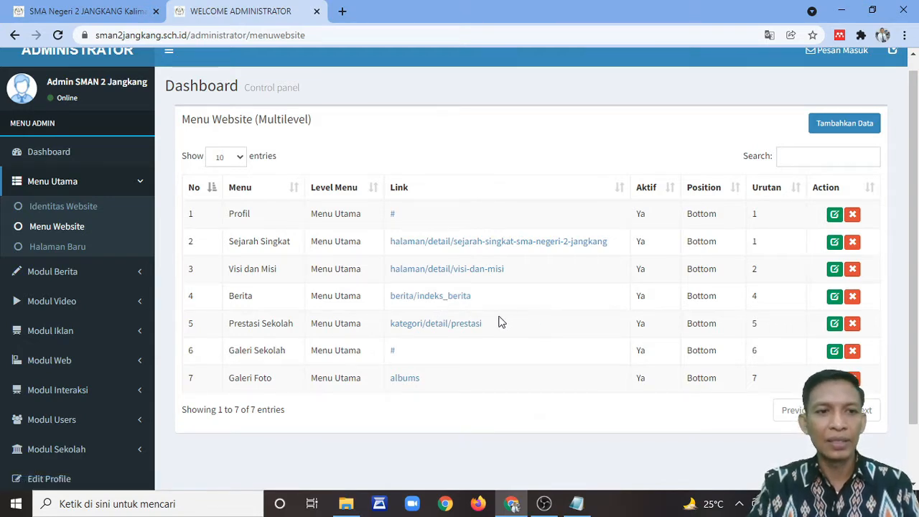
left_click(69, 248)
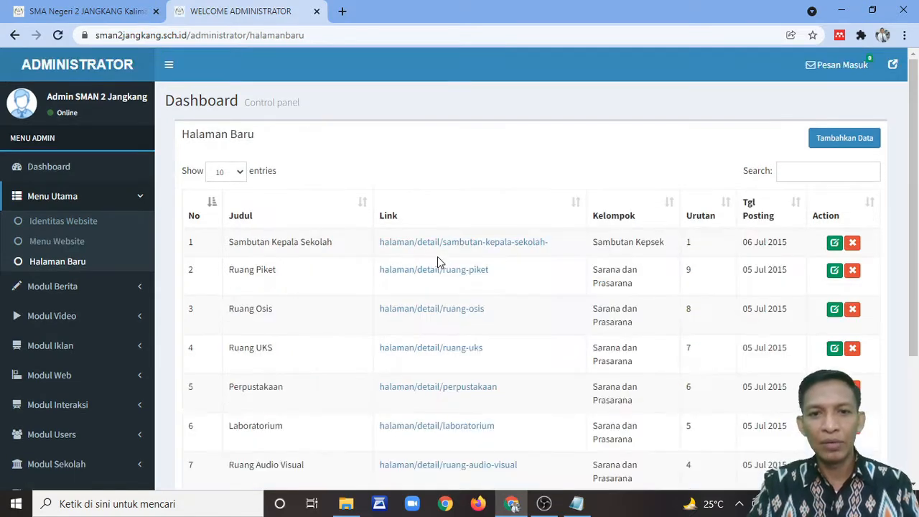
scroll(437, 256, "down", 2)
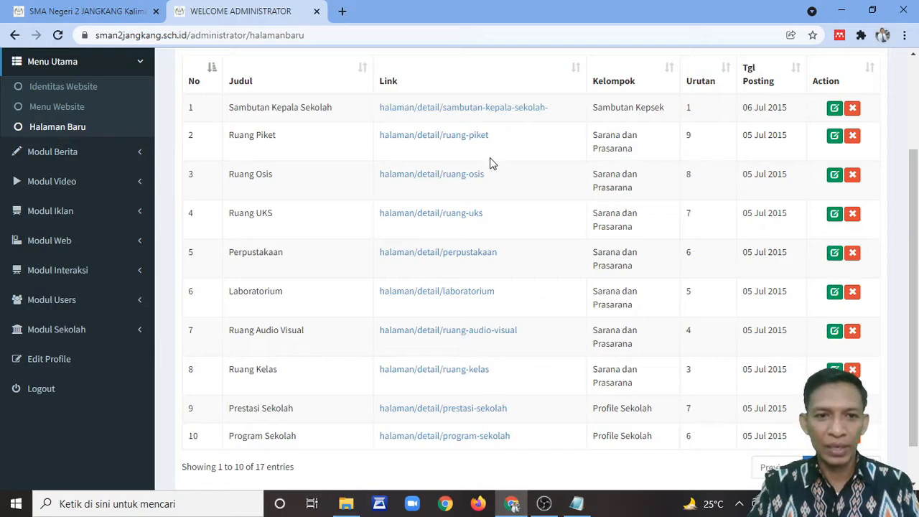
scroll(490, 158, "down", 1)
scroll(478, 156, "up", 3)
left_click(112, 10)
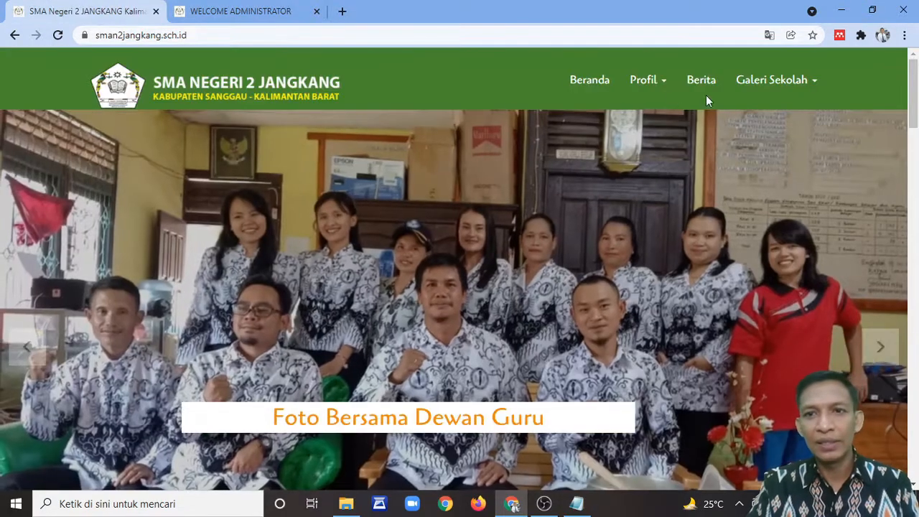
left_click(644, 82)
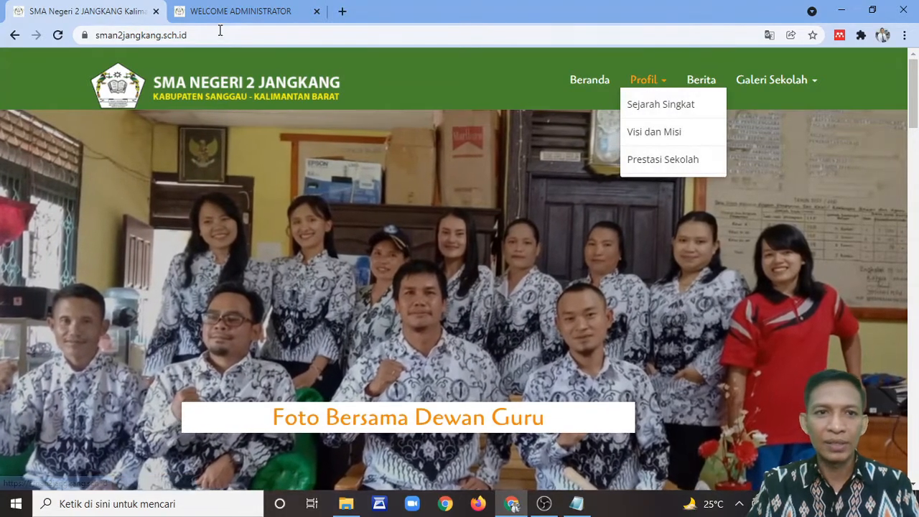
left_click(233, 12)
scroll(407, 326, "down", 3)
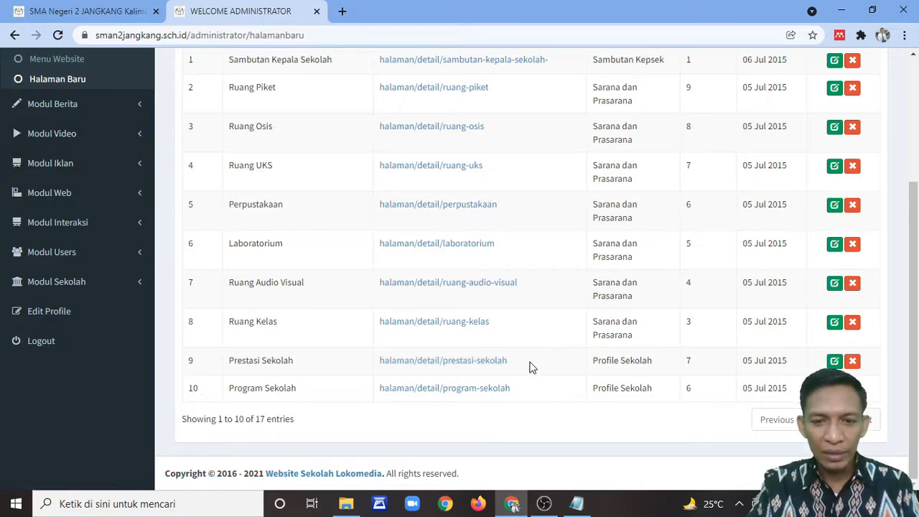
left_click_drag(509, 364, 381, 367)
key("ctrl+c")
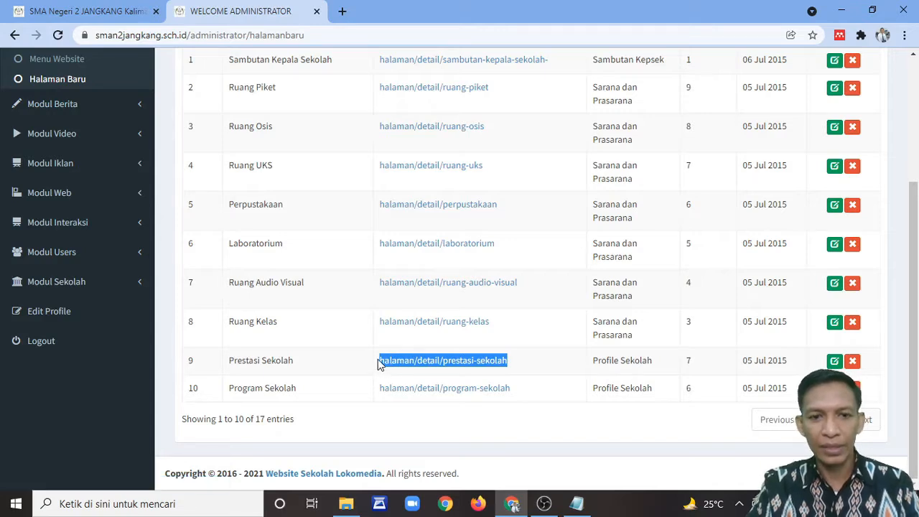
scroll(804, 260, "up", 3)
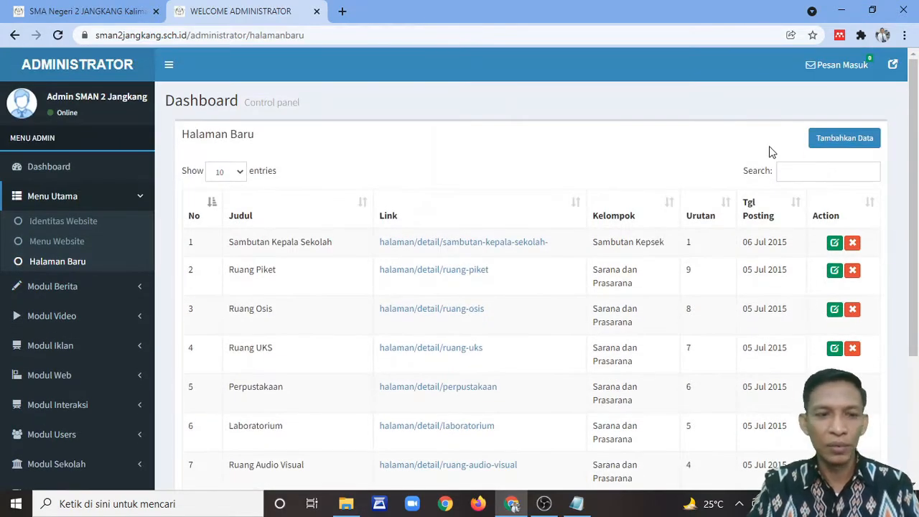
left_click(61, 241)
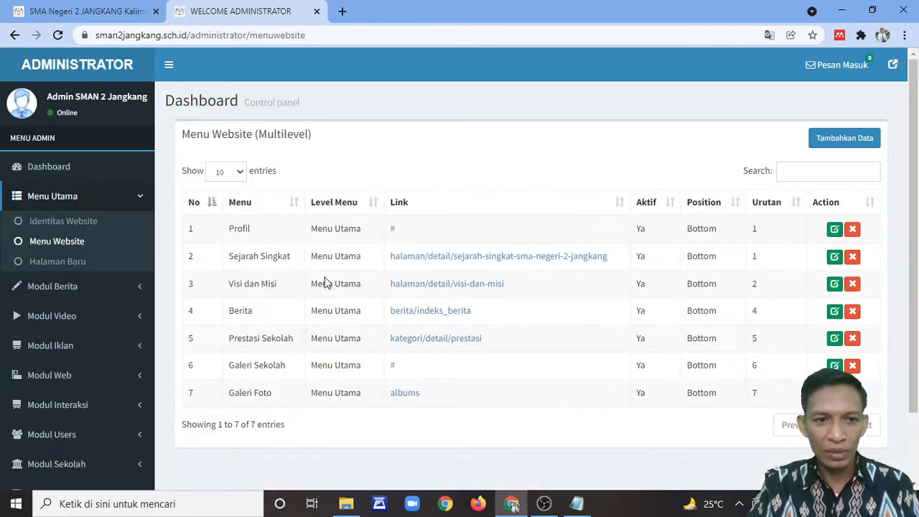
scroll(488, 309, "down", 1)
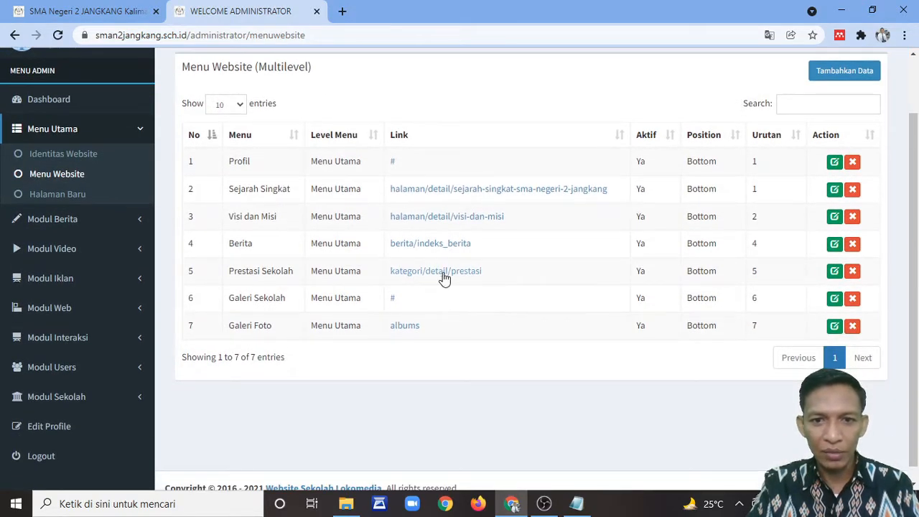
Step: Edit the Prestasi Sekolah menu item, replacing its link with halaman/detail/prestasi-sekolah
left_click(834, 270)
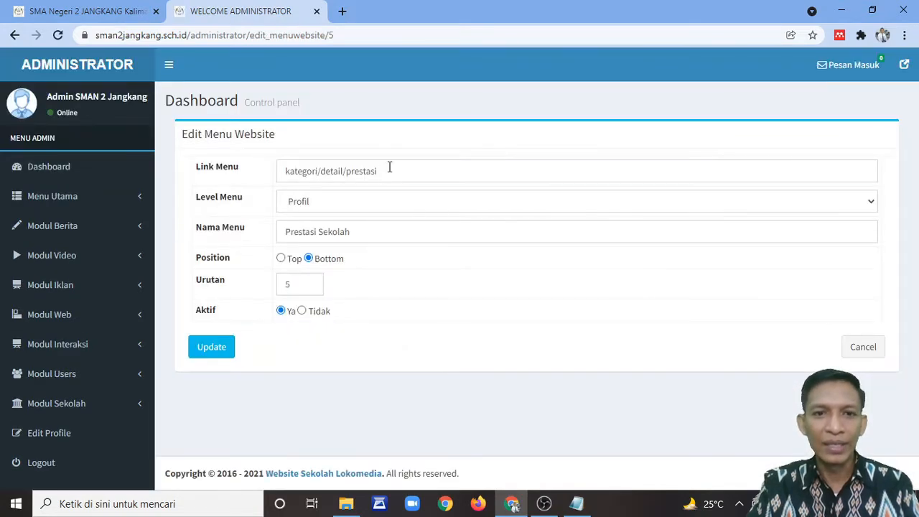
left_click_drag(389, 167, 279, 172)
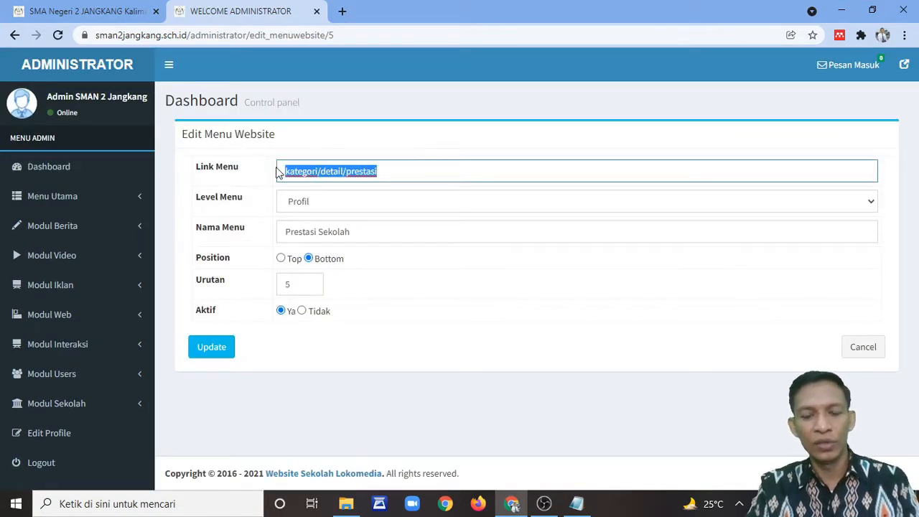
key("ctrl+v")
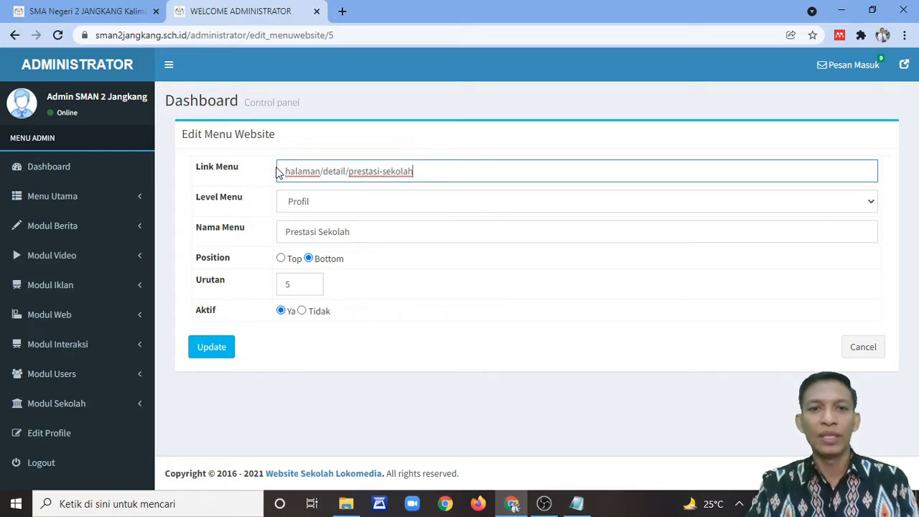
left_click(324, 203)
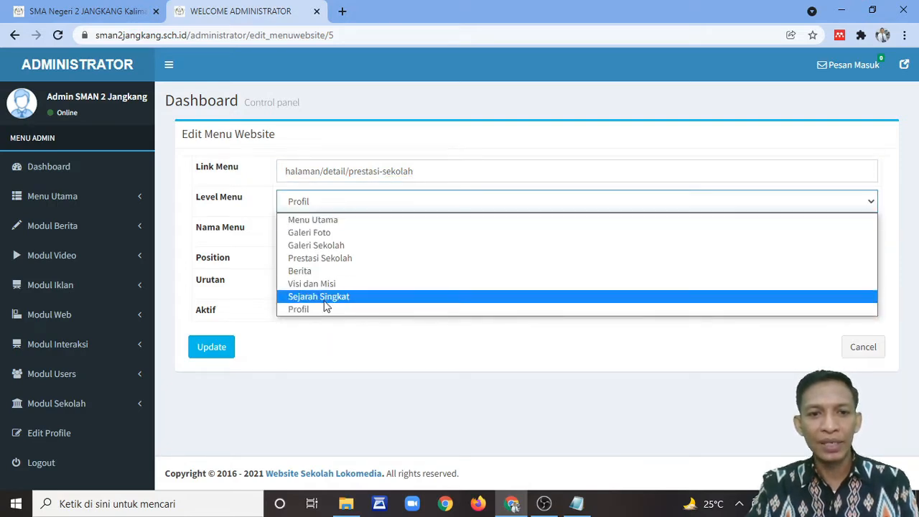
left_click(107, 11)
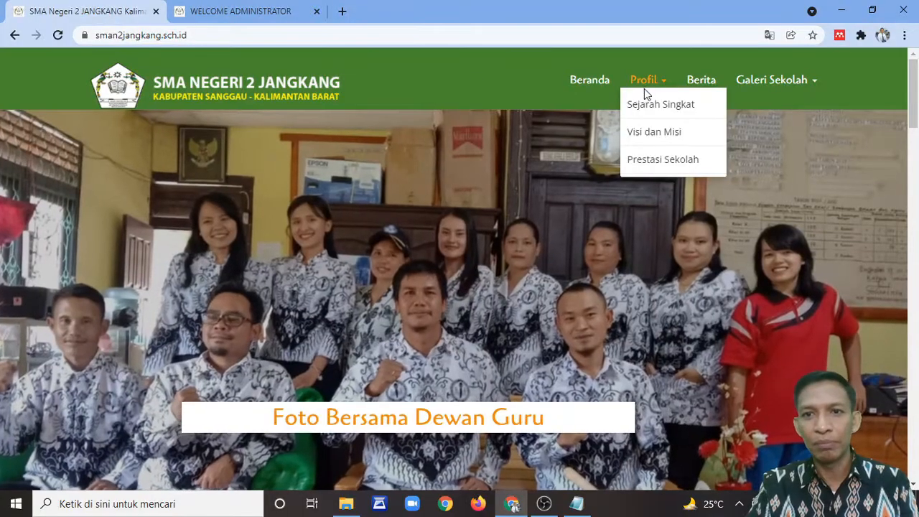
left_click(262, 13)
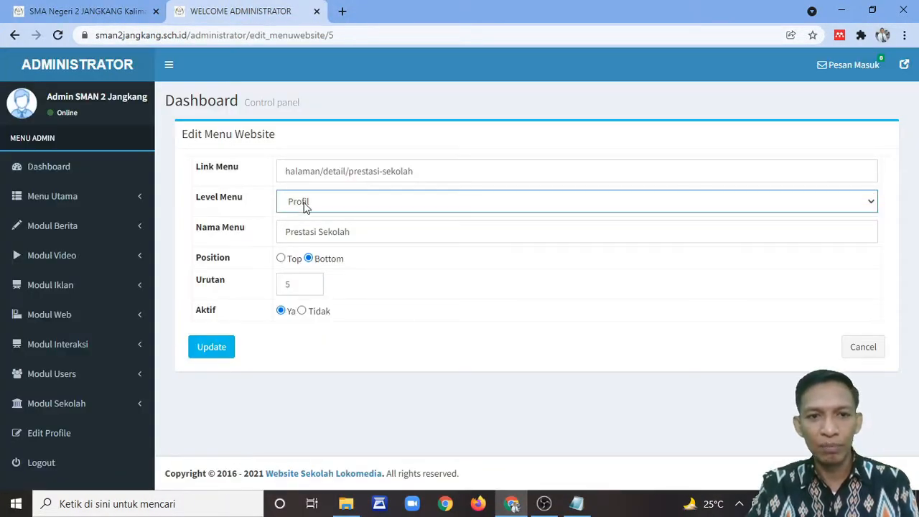
Step: Set the menu order (Urutan) to 3 and save the menu item
left_click_drag(362, 234, 273, 238)
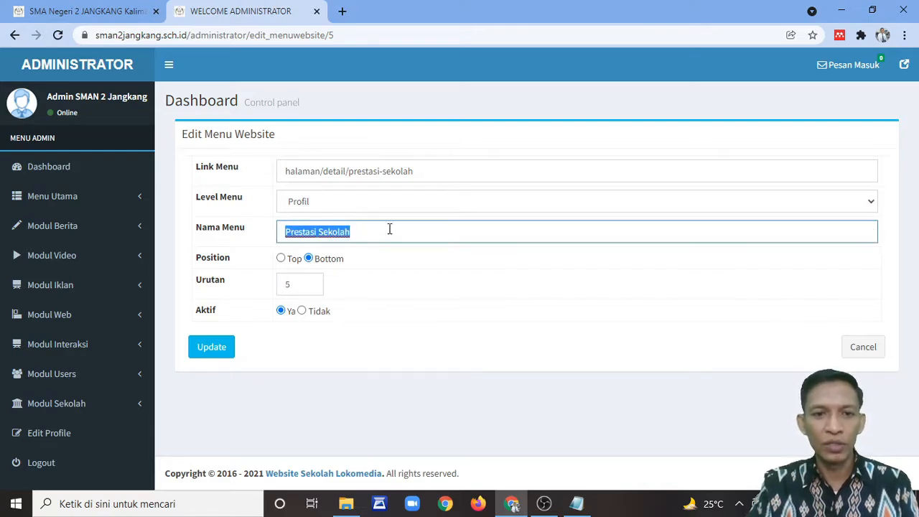
left_click(118, 6)
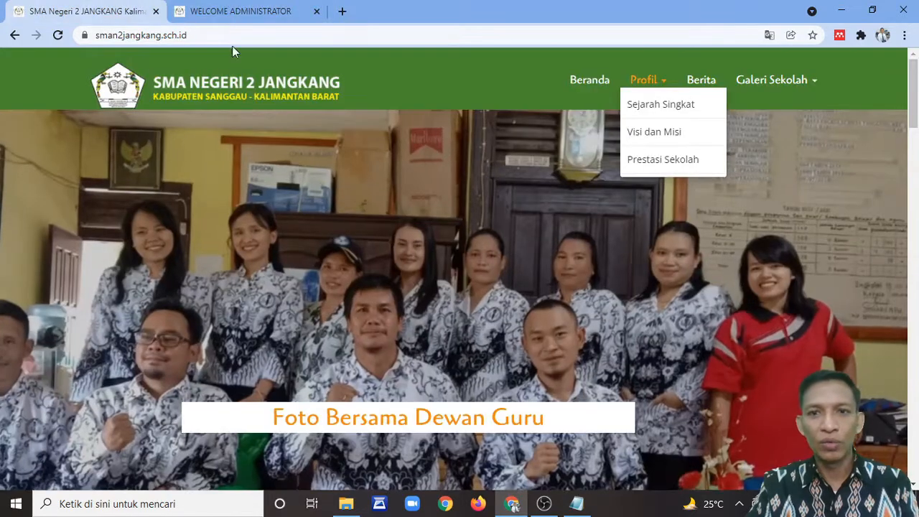
left_click(264, 13)
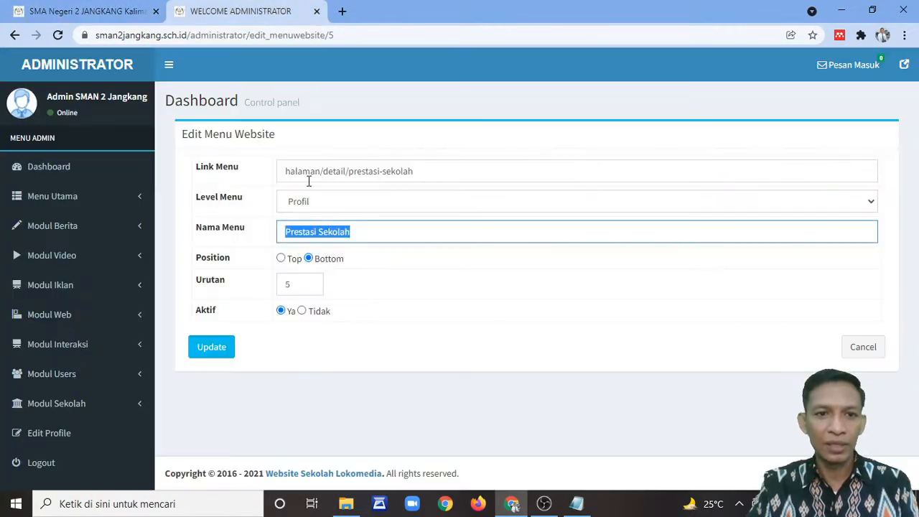
left_click(284, 287)
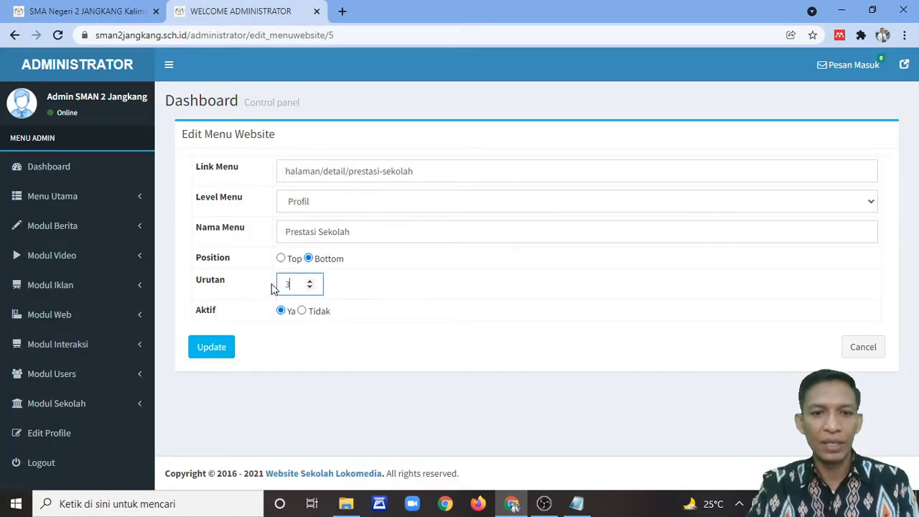
left_click(215, 348)
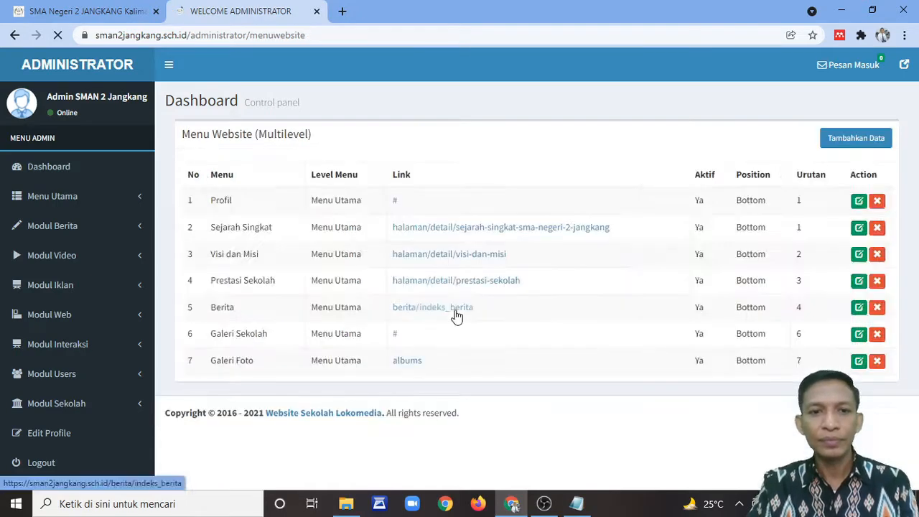
left_click(86, 11)
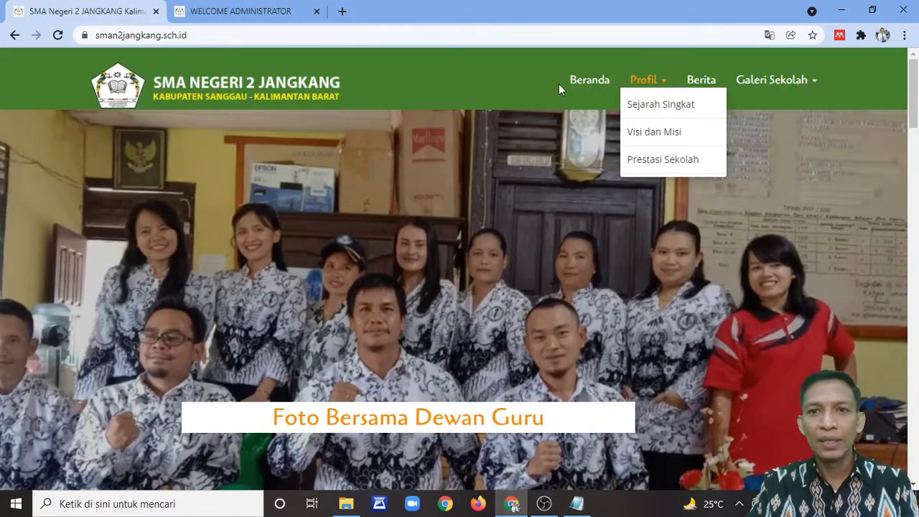
Step: Reload the public site and verify Profil > Prestasi Sekolah opens its page, then return to admin
left_click(58, 35)
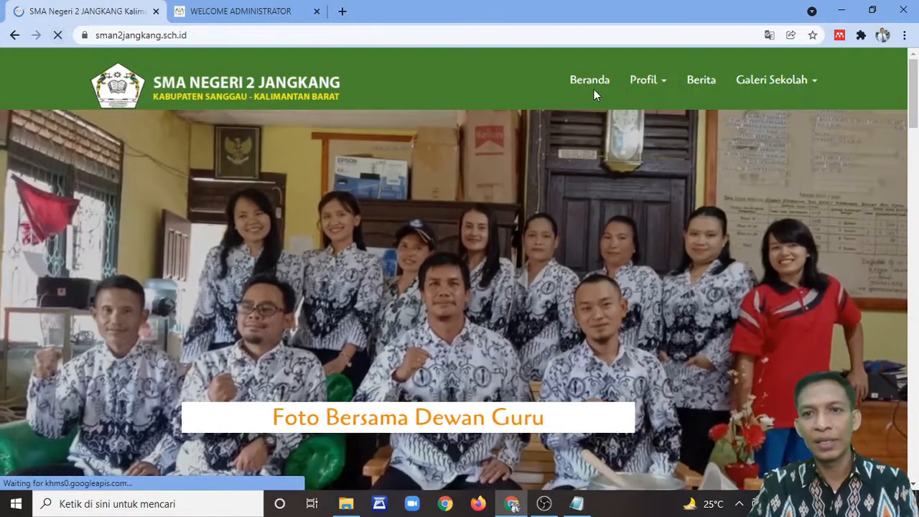
left_click(647, 89)
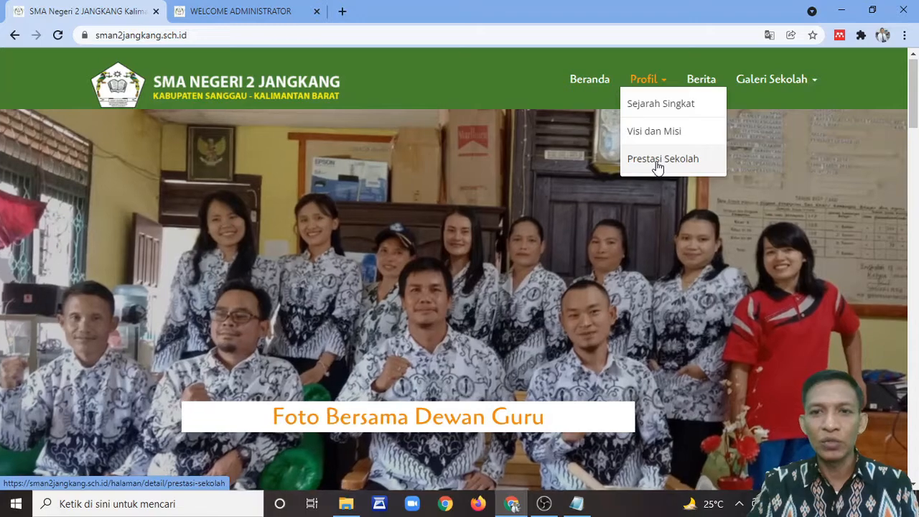
left_click(656, 163)
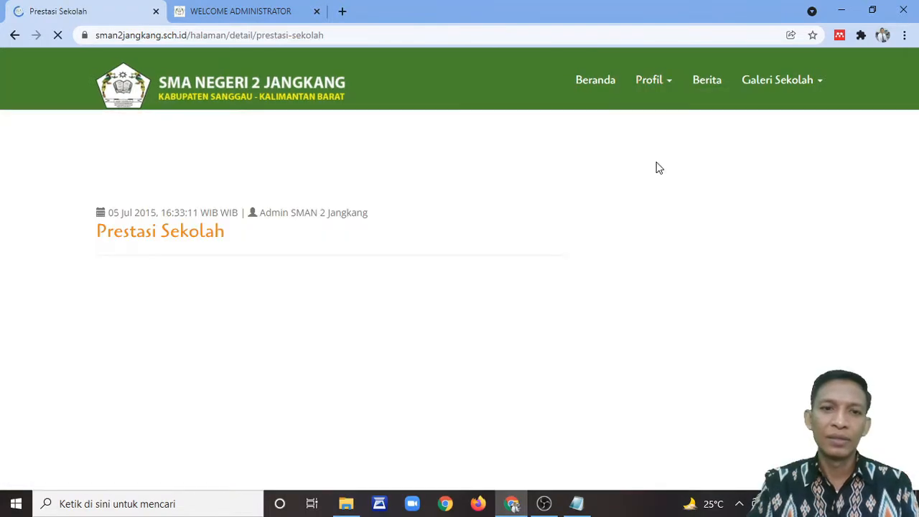
scroll(263, 247, "down", 2)
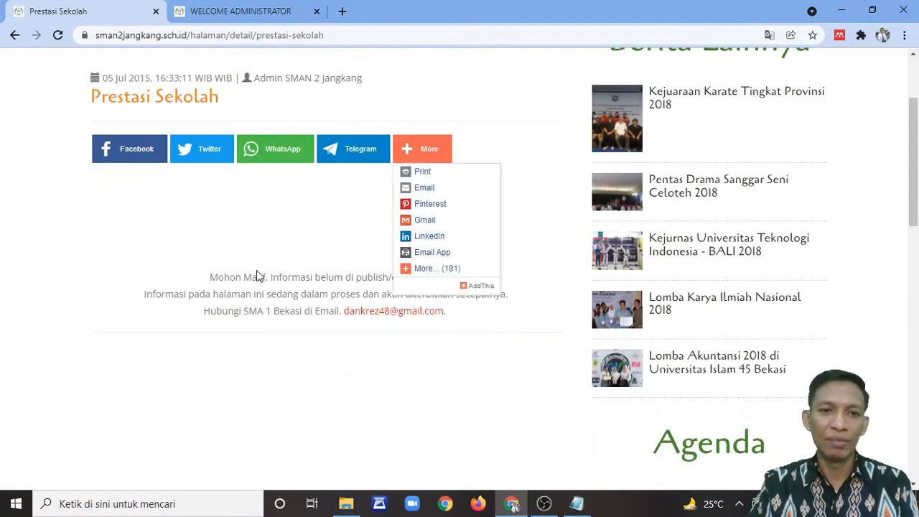
scroll(287, 223, "up", 2)
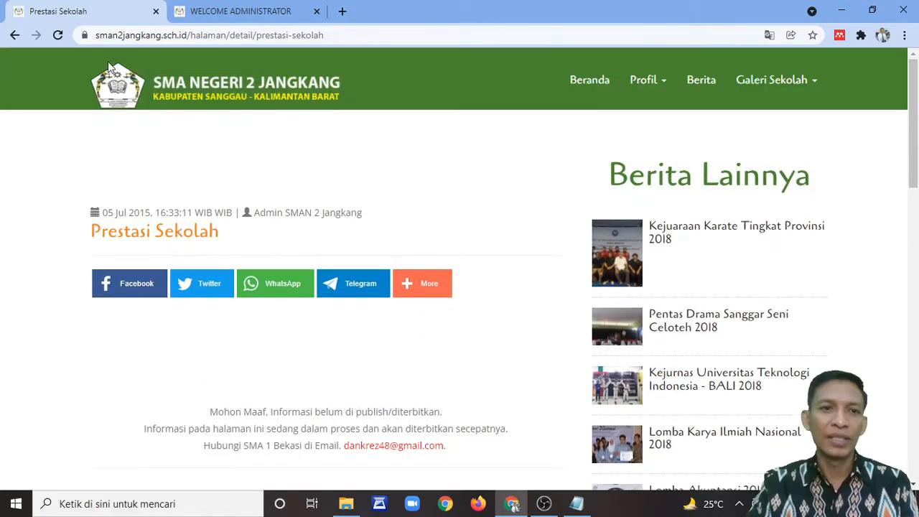
left_click(590, 80)
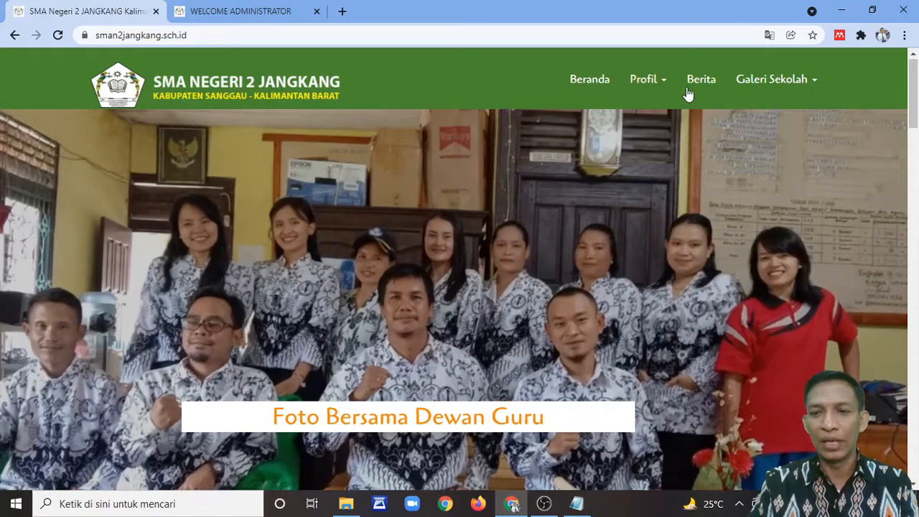
left_click(263, 20)
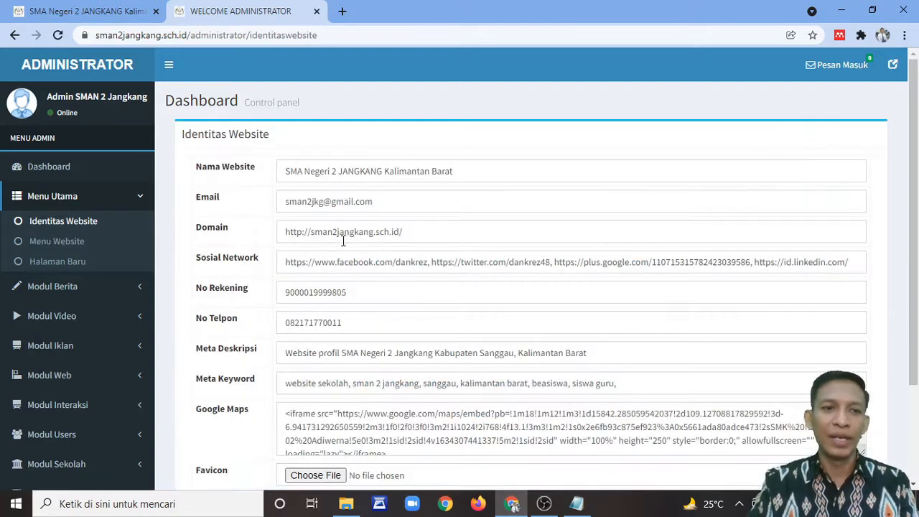
Step: Check the Nama Website, Email and Domain fields against the public homepage
left_click(476, 167)
left_click(93, 12)
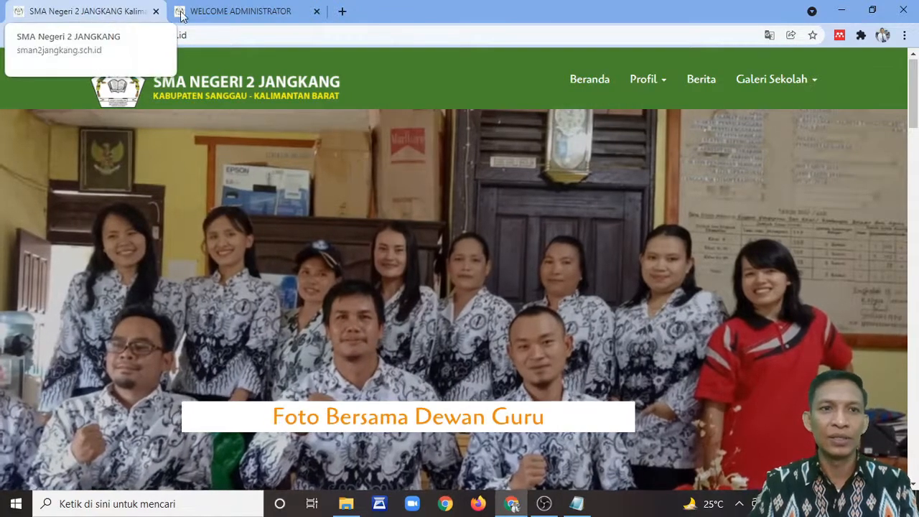
left_click(277, 15)
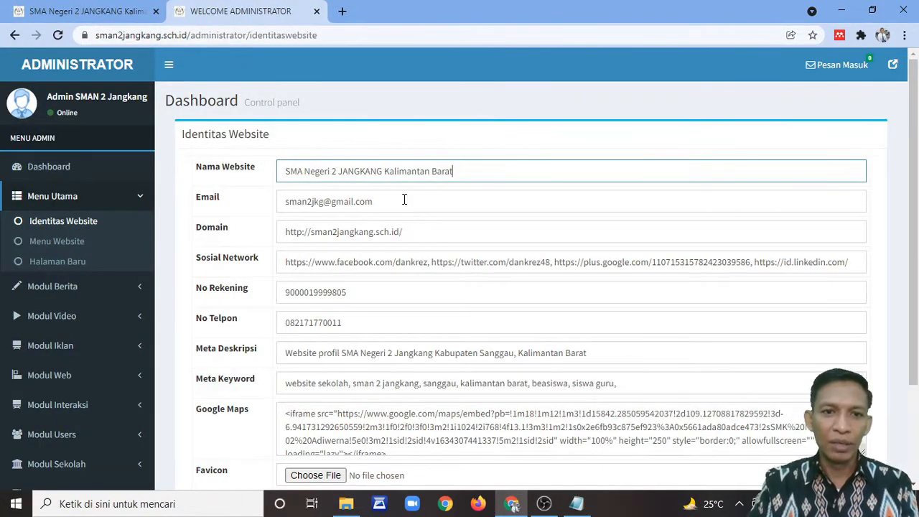
left_click(404, 205)
left_click(415, 233)
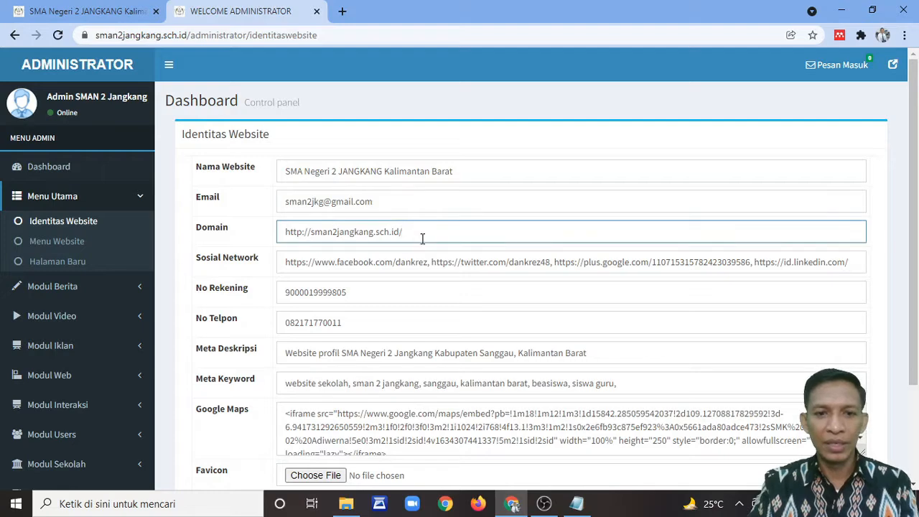
Step: Compare the No Telpon field with the homepage footer contacts, then reach Meta Keyword
scroll(419, 237, "down", 1)
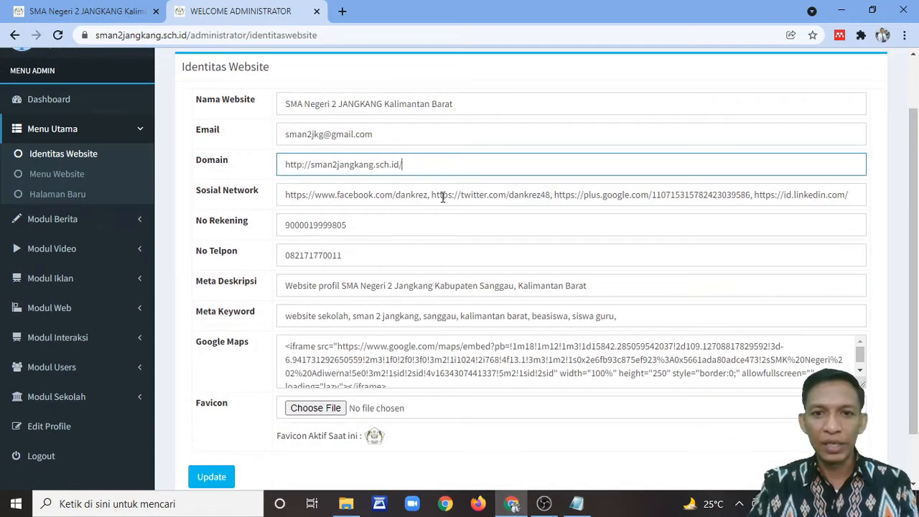
scroll(403, 243, "down", 1)
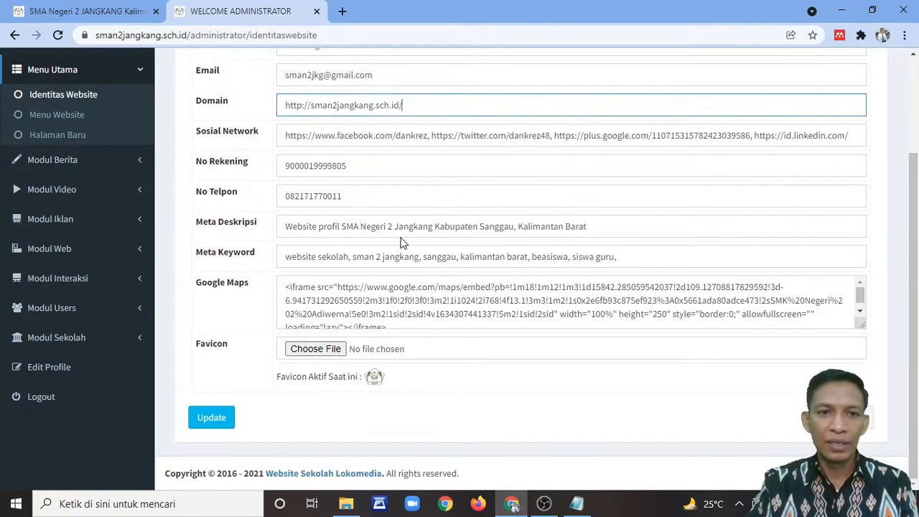
left_click(383, 197)
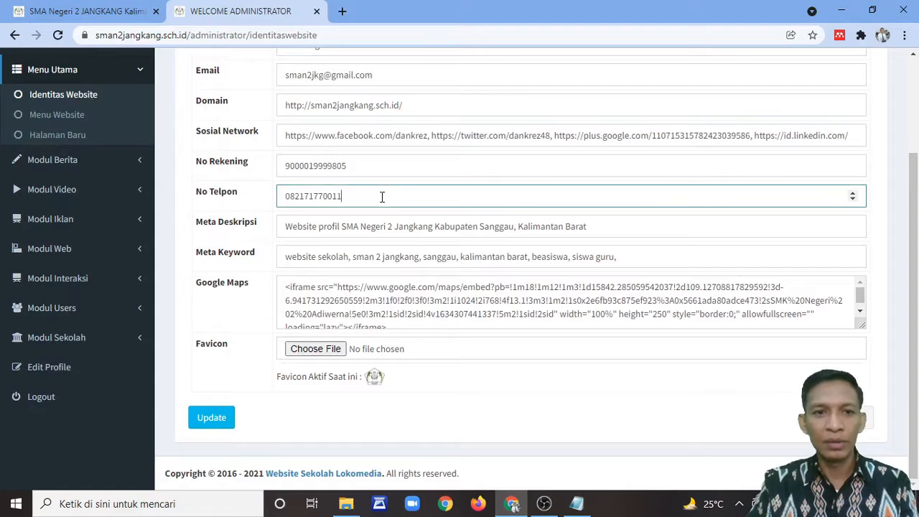
left_click(86, 10)
scroll(100, 425, "down", 10)
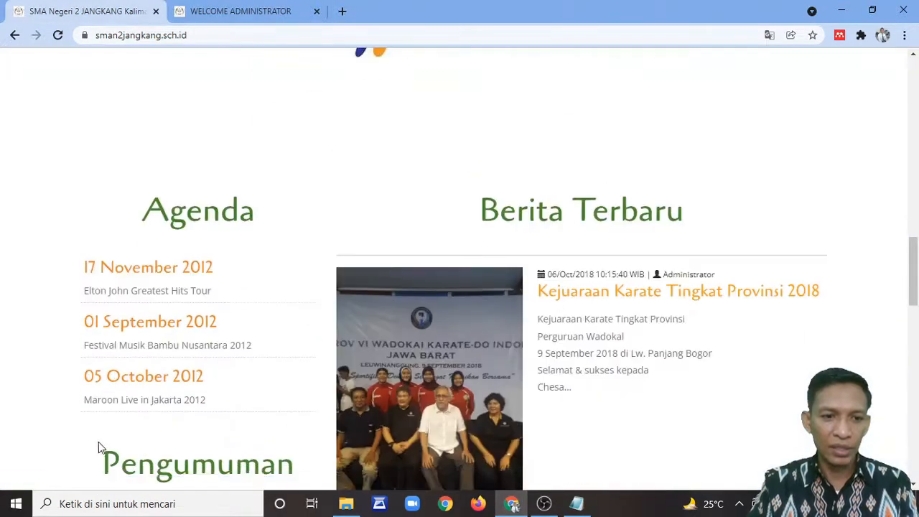
scroll(98, 442, "down", 10)
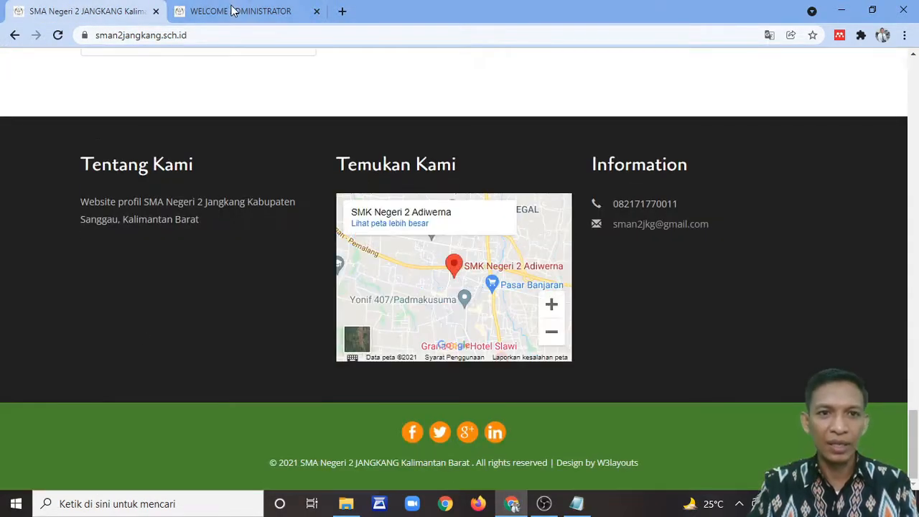
left_click(231, 11)
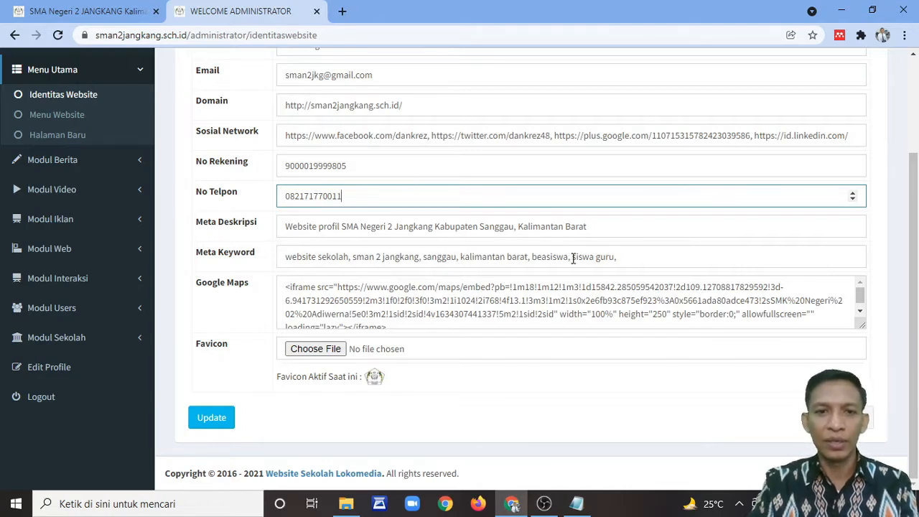
left_click(636, 257)
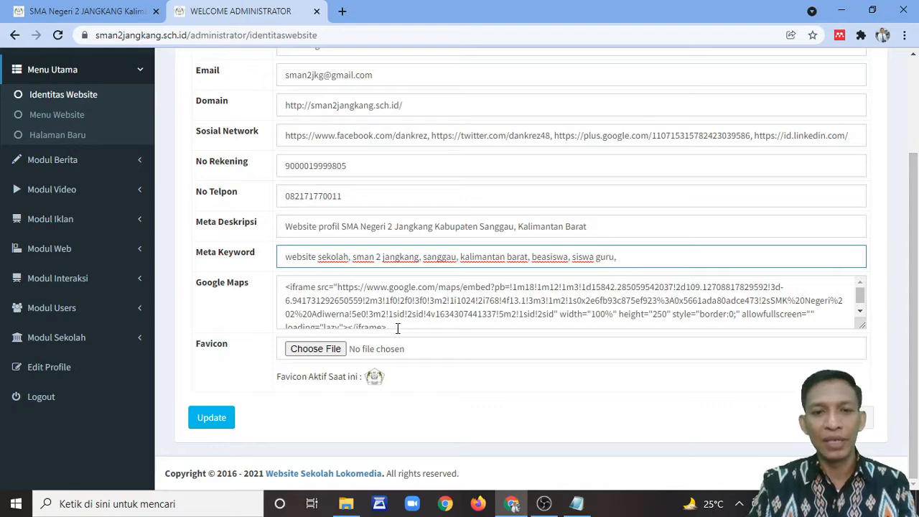
Step: Search 'maps' in a new tab and open Google Maps
left_click(344, 13)
type("m")
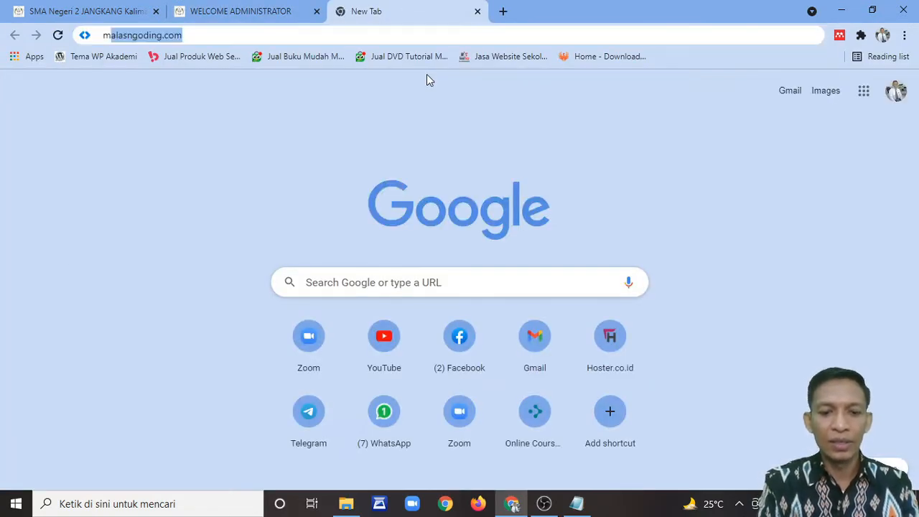
type("aps")
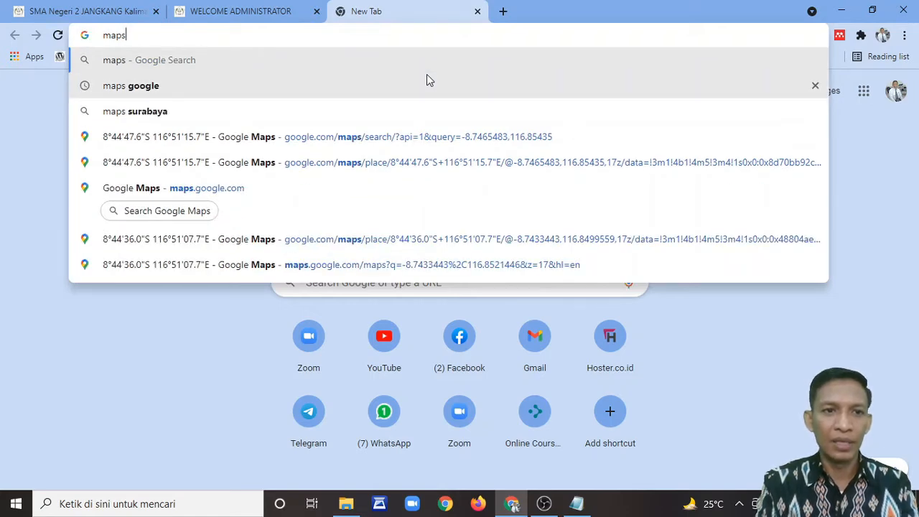
key("Down")
key("Return")
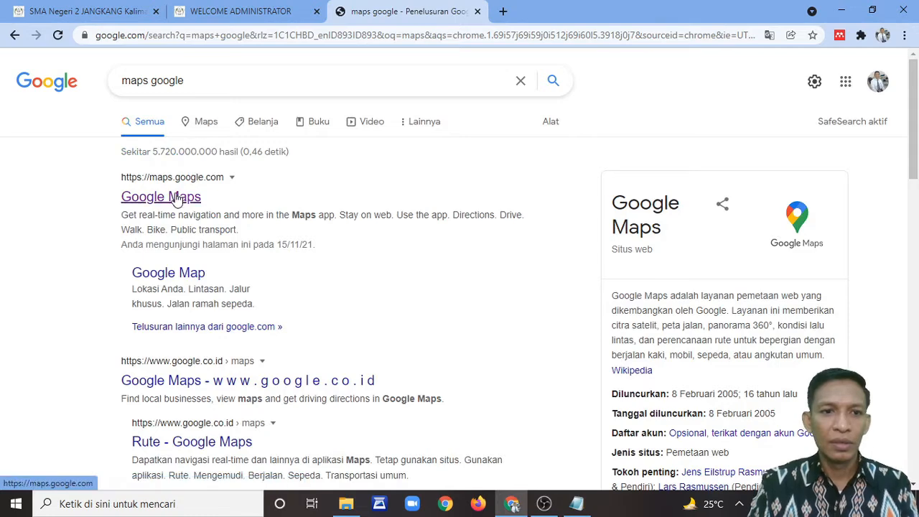
left_click(180, 197)
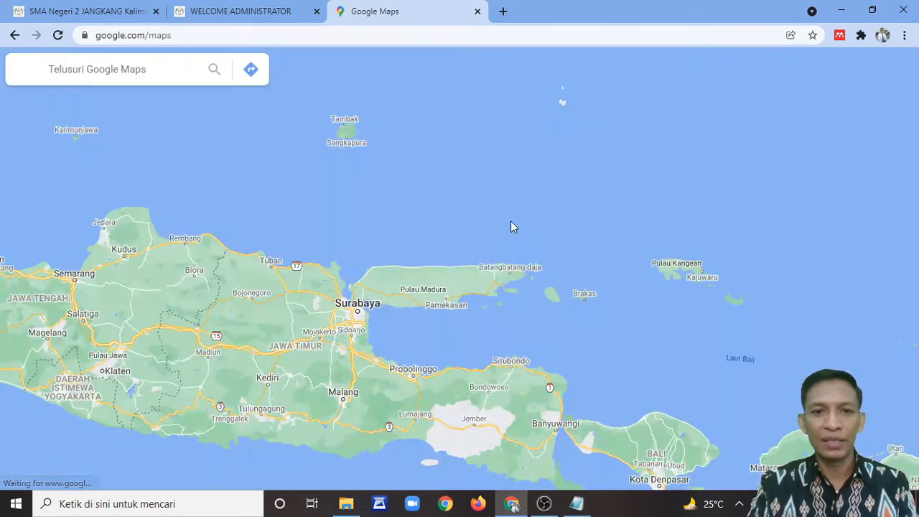
Step: Search 'sma 2 jangkang', then 'jangkang kalimantan', choosing the Kabupaten Sanggau result
left_click(106, 69)
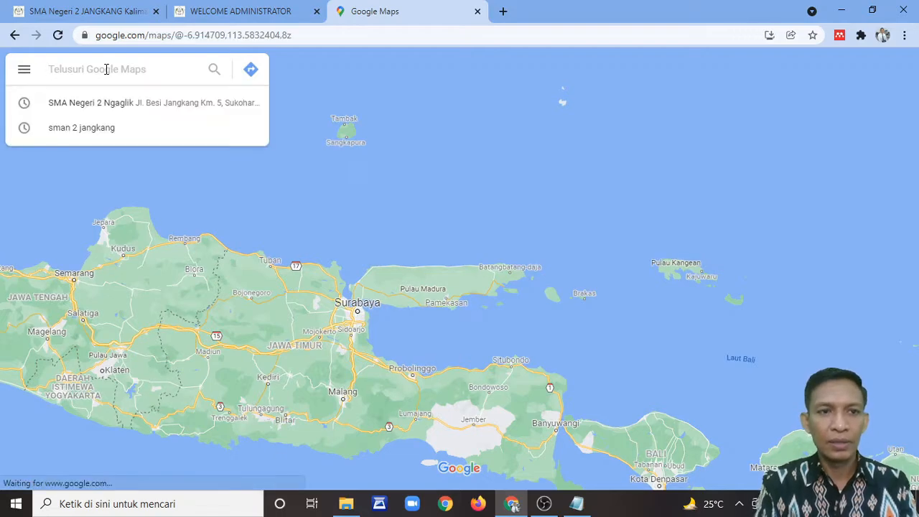
type("sma")
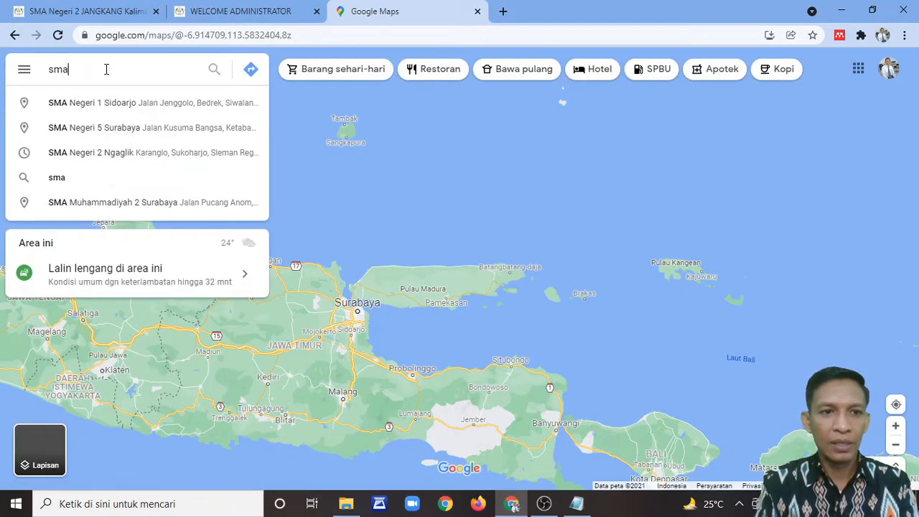
type(" 2 jangkang")
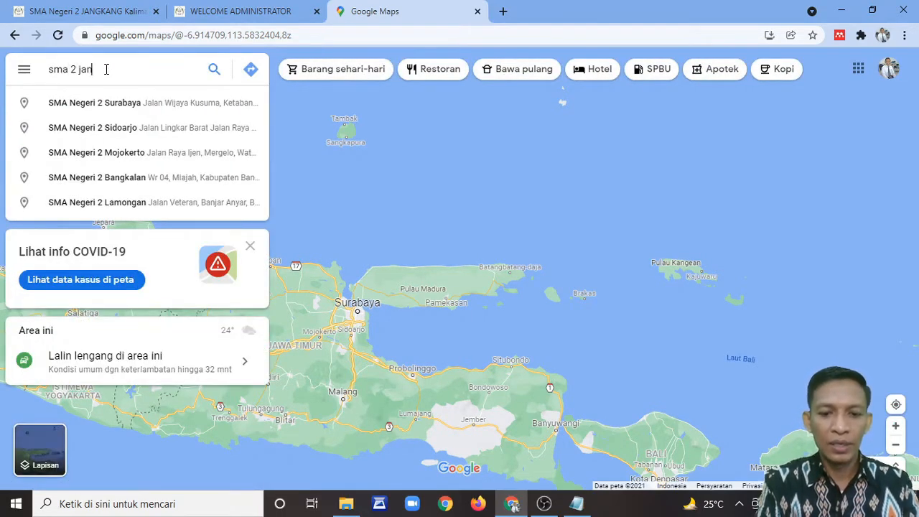
key("Return")
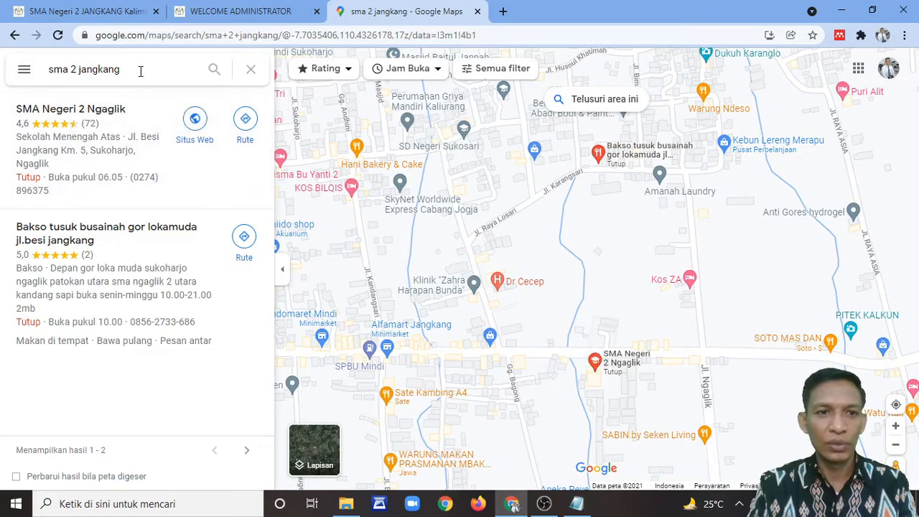
left_click_drag(141, 74, 44, 78)
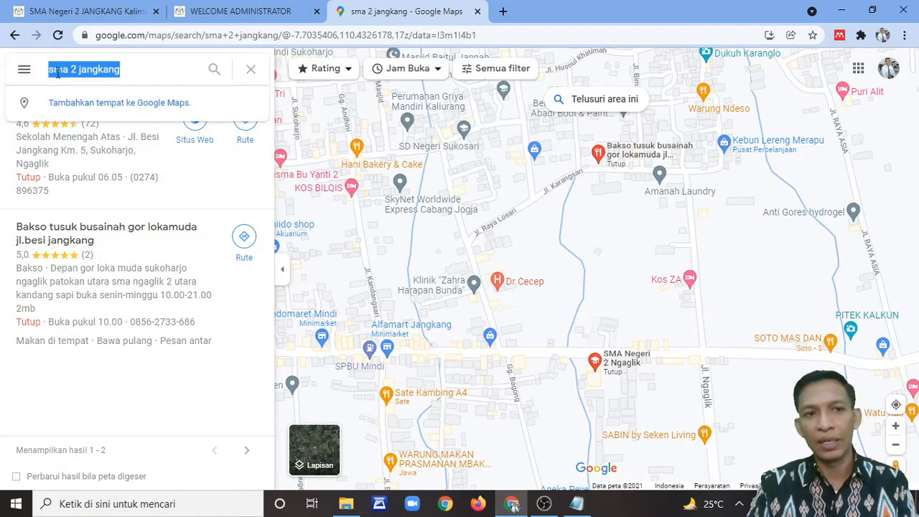
type("jangkan")
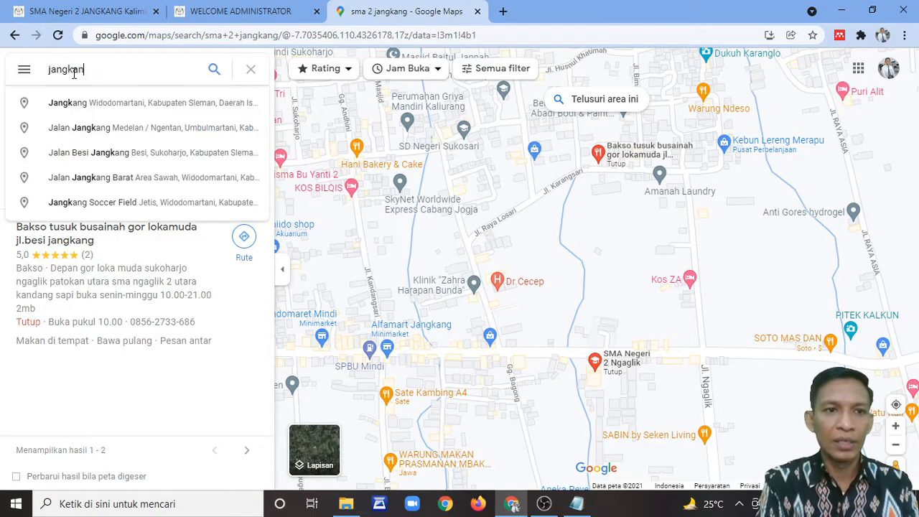
type("g kalimant")
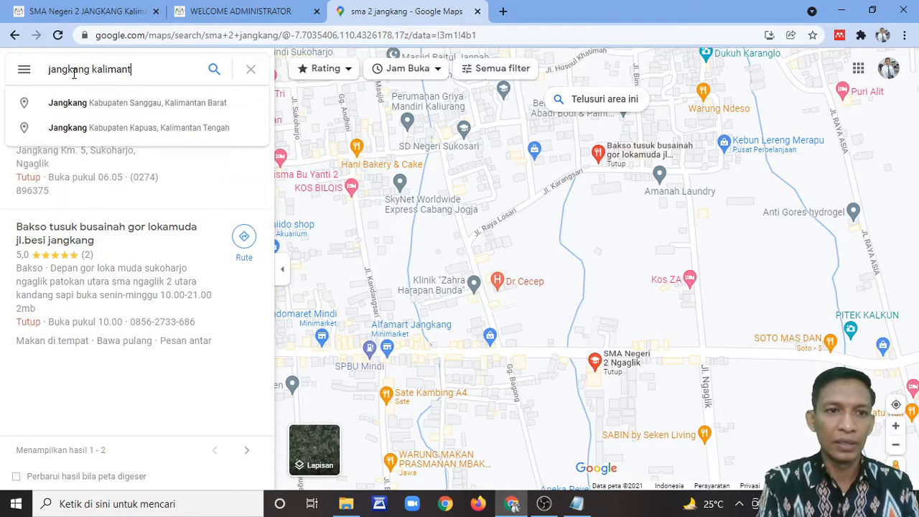
type("an")
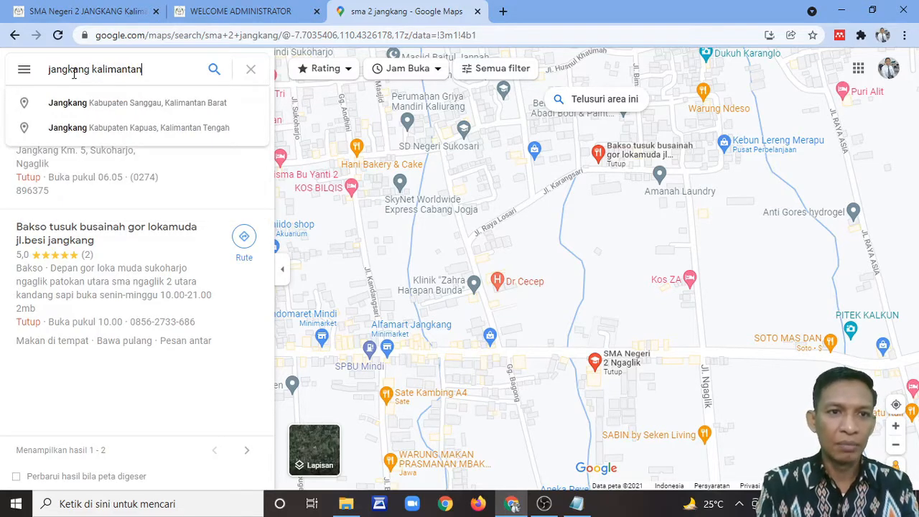
key("Down")
key("Return")
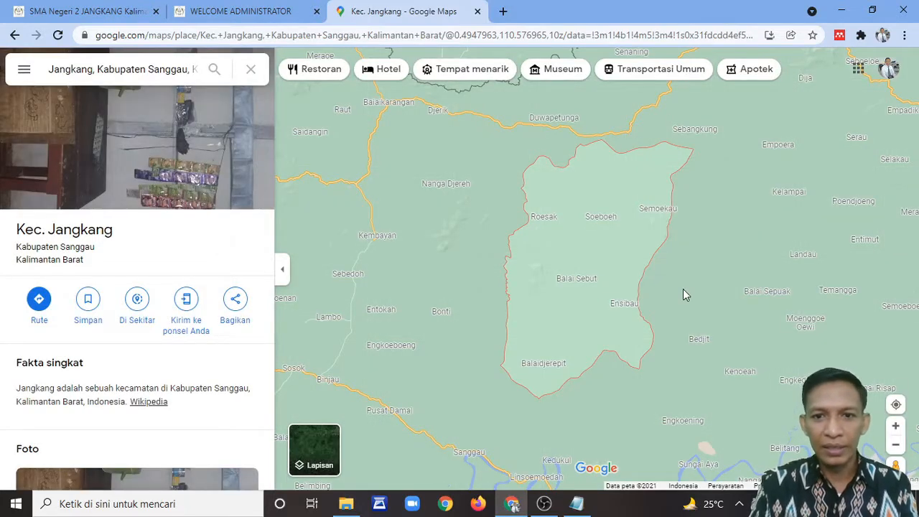
Step: Zoom into the Jangkang outline and open the Ketori village place panel
scroll(693, 284, "up", 3)
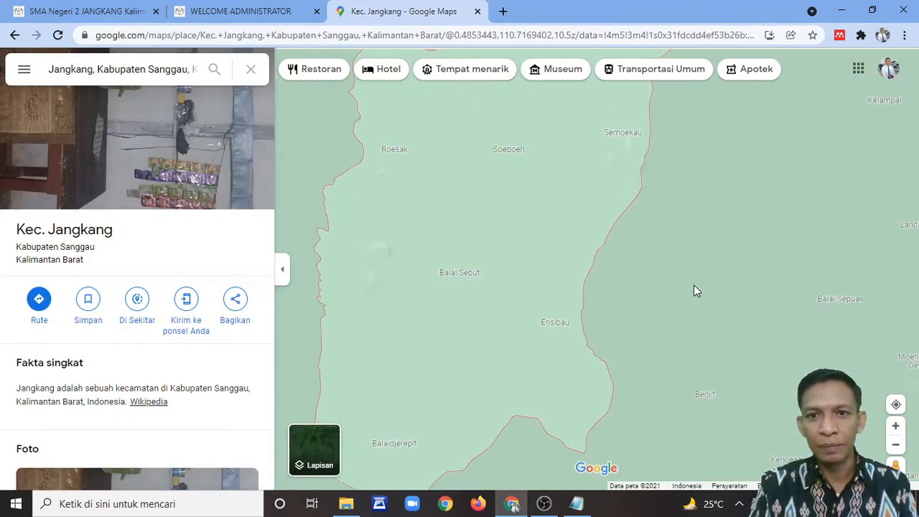
left_click(693, 284)
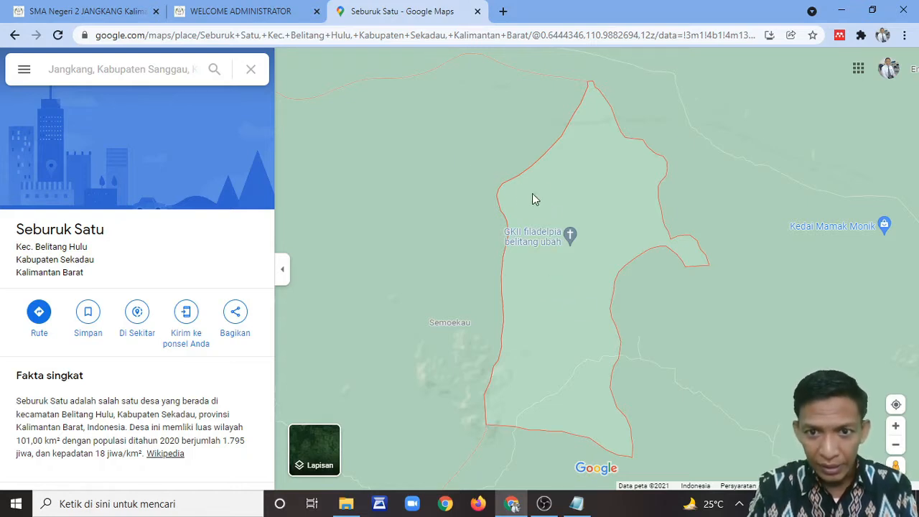
left_click(494, 165)
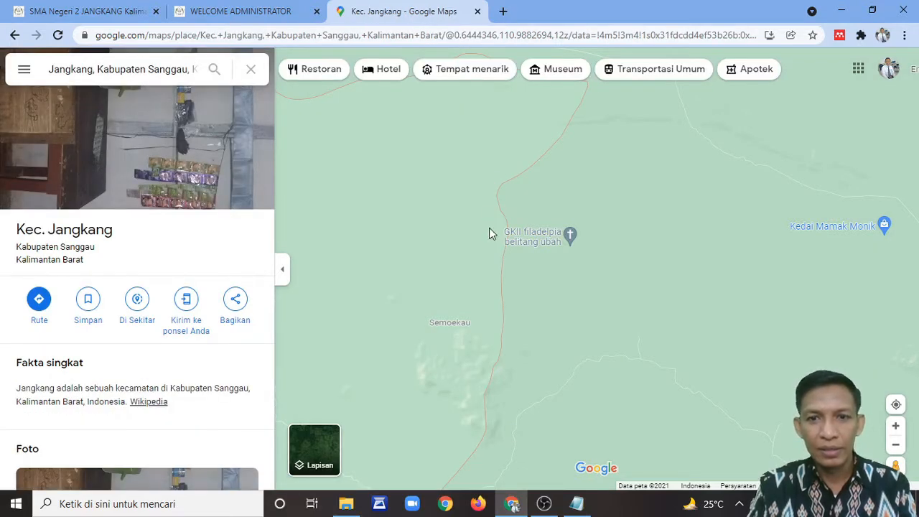
left_click(486, 169)
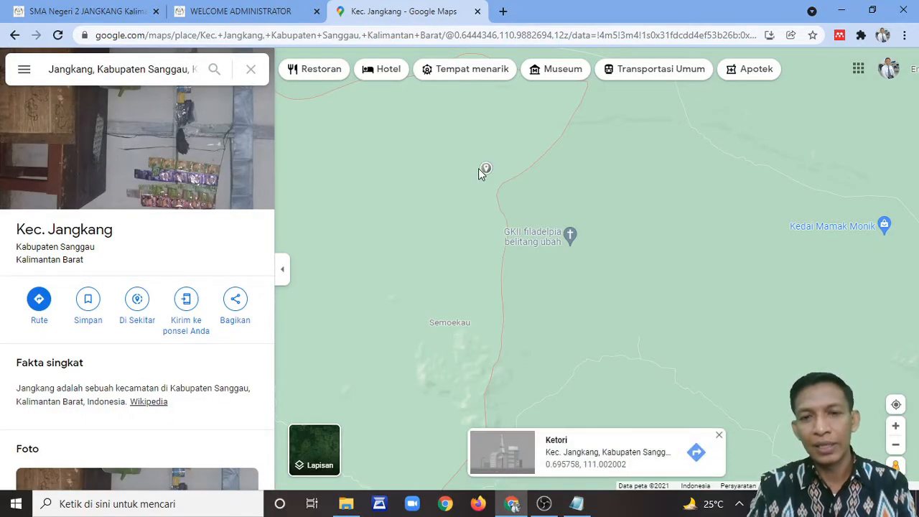
left_click(585, 455)
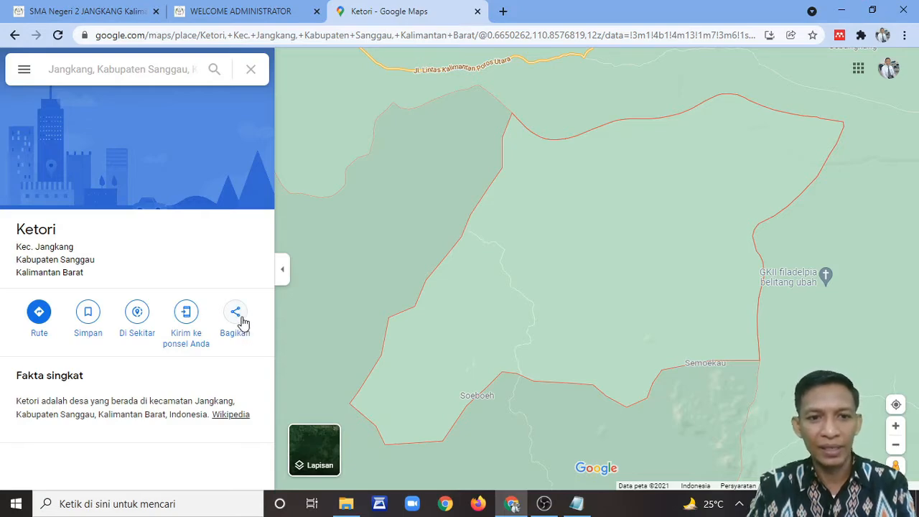
Step: Copy Ketori's embed-map HTML from the Bagikan dialog's Sematkan peta tab
left_click(237, 316)
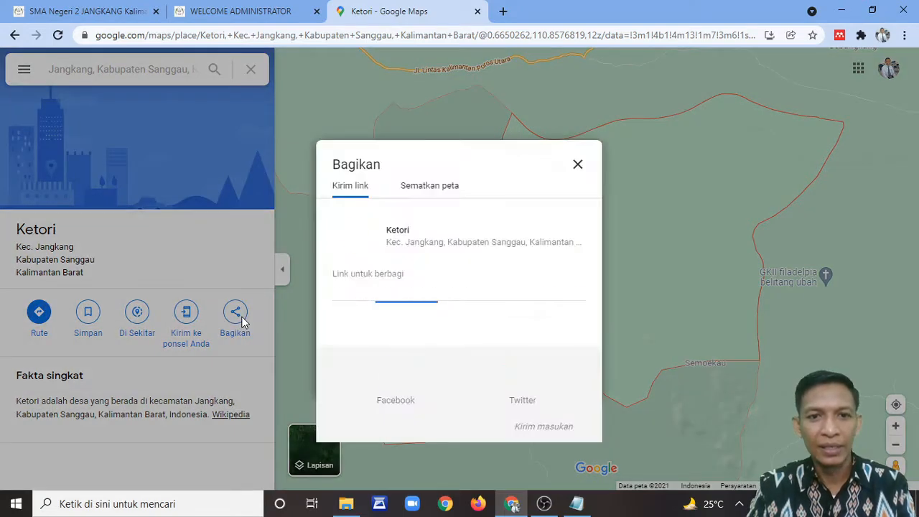
left_click(434, 190)
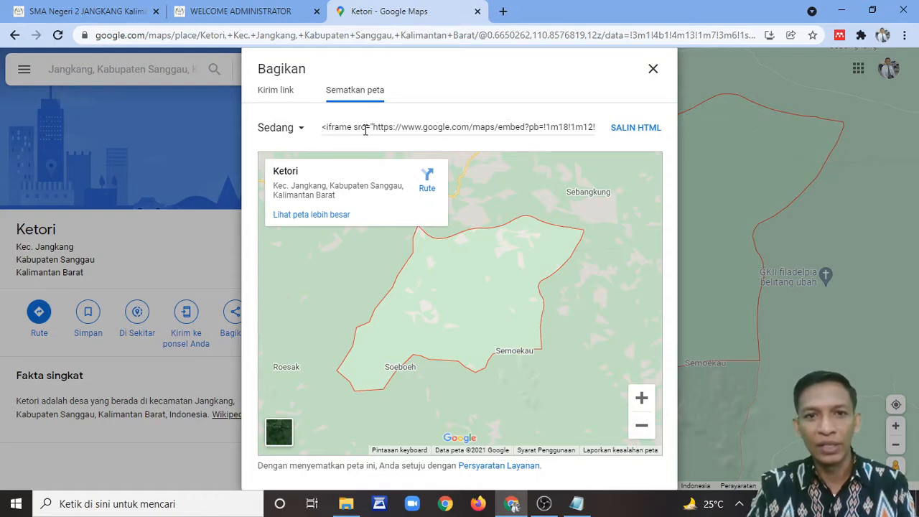
left_click(635, 128)
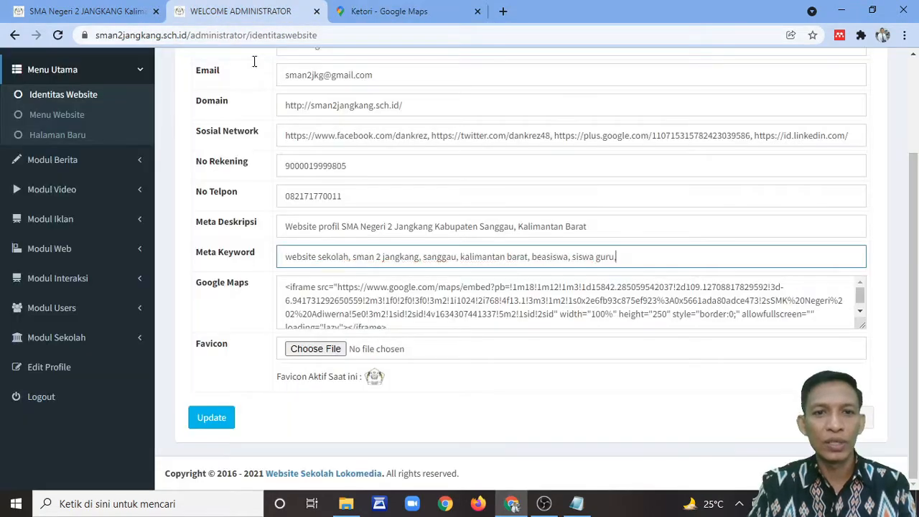
Step: Swap the Identitas Website Google Maps embed for the pasted Ketori code, then check the homepage footer map
left_click(219, 20)
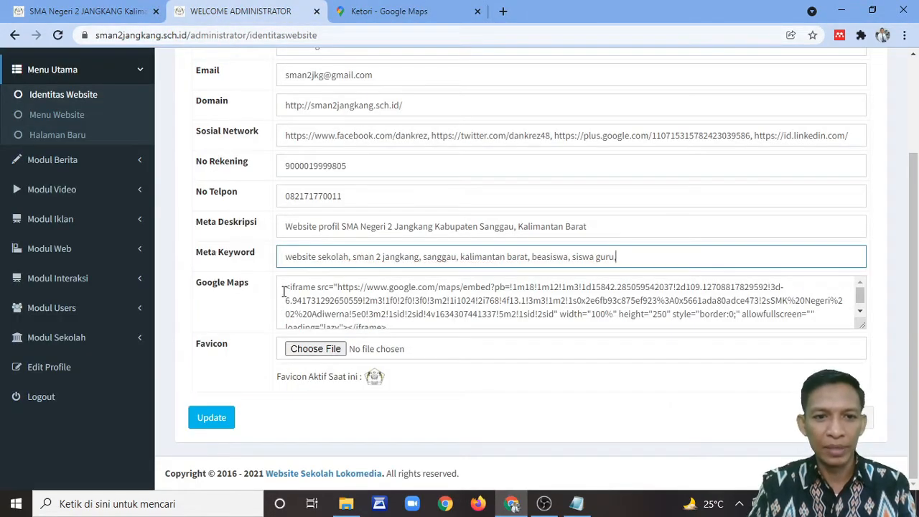
left_click_drag(283, 289, 893, 361)
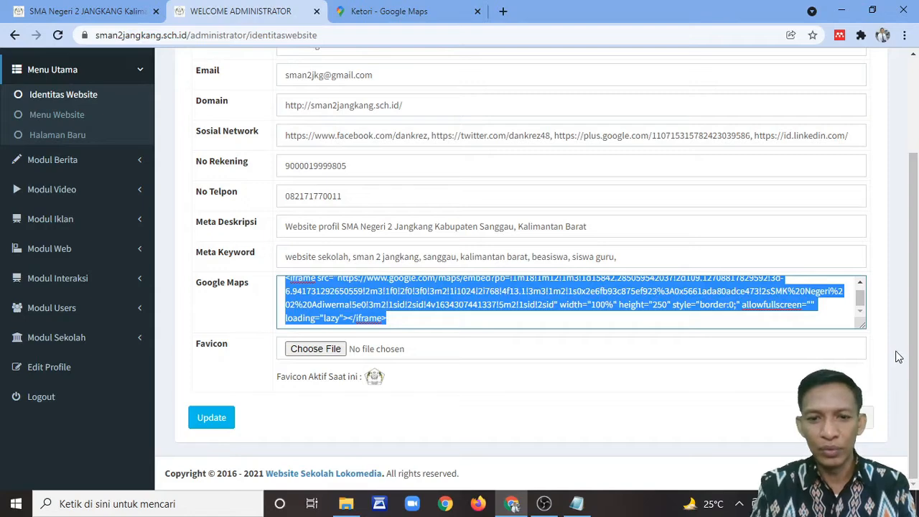
key("BackSpace")
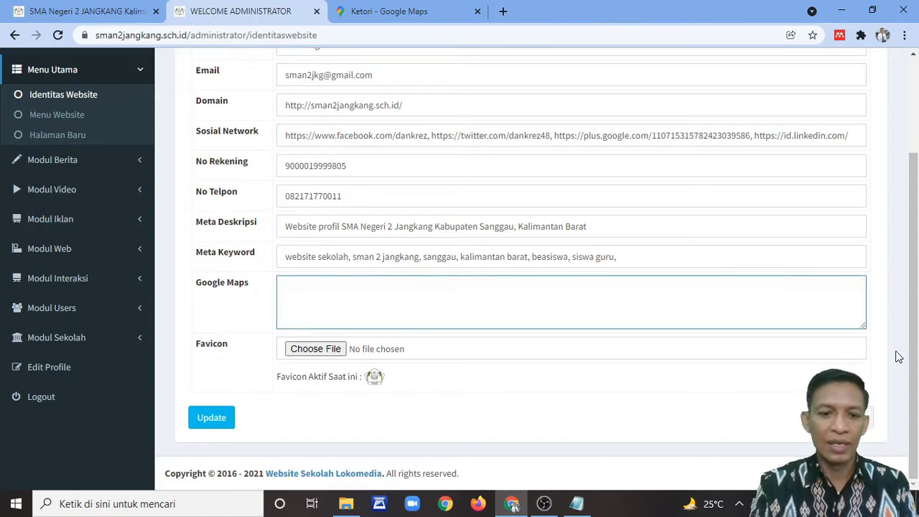
key("ctrl+v")
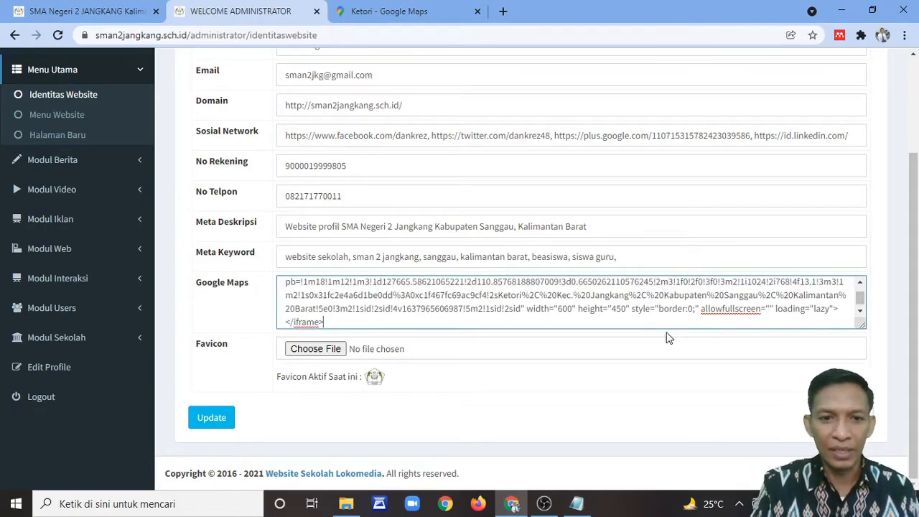
scroll(413, 282, "up", 1)
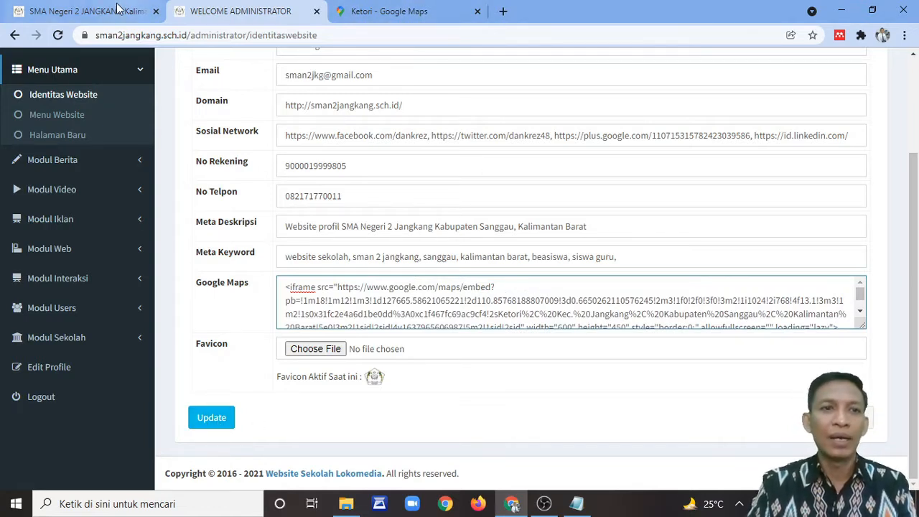
left_click(81, 13)
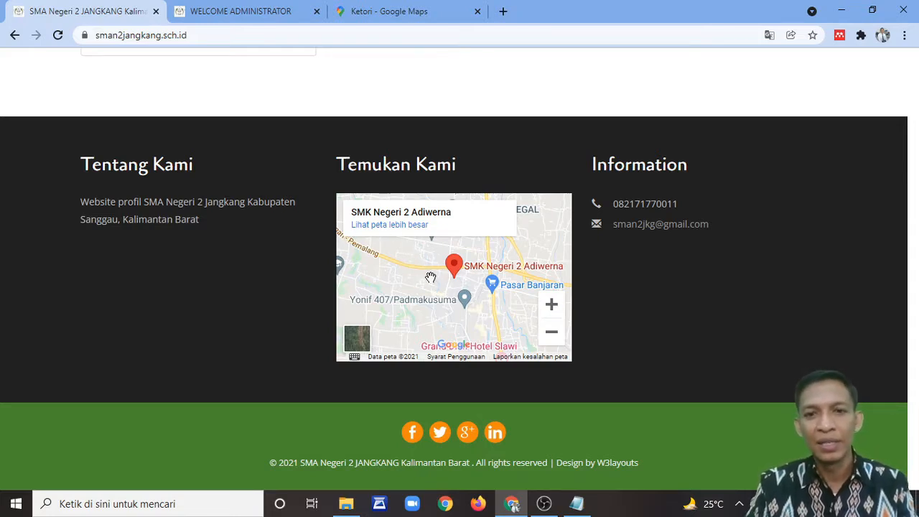
Step: Glance at the admin tab and the homepage top, then return to the Identitas Website form
left_click(237, 11)
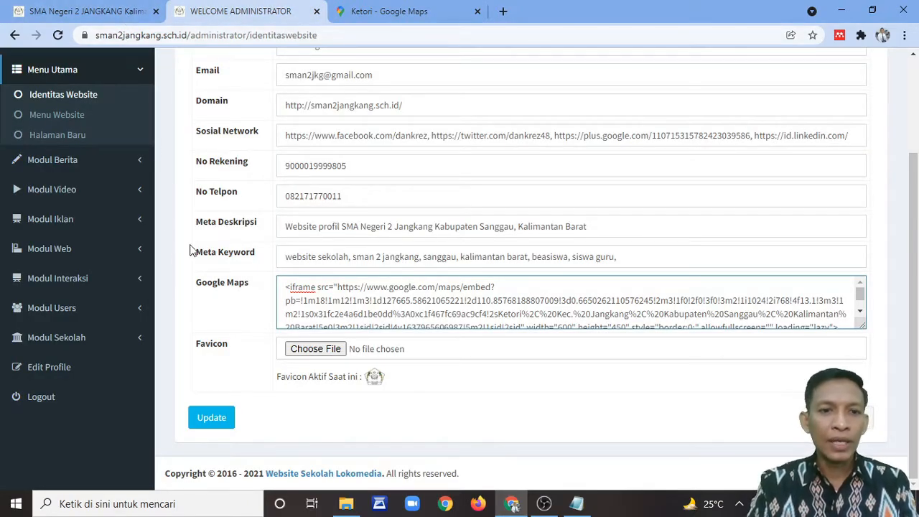
left_click(123, 14)
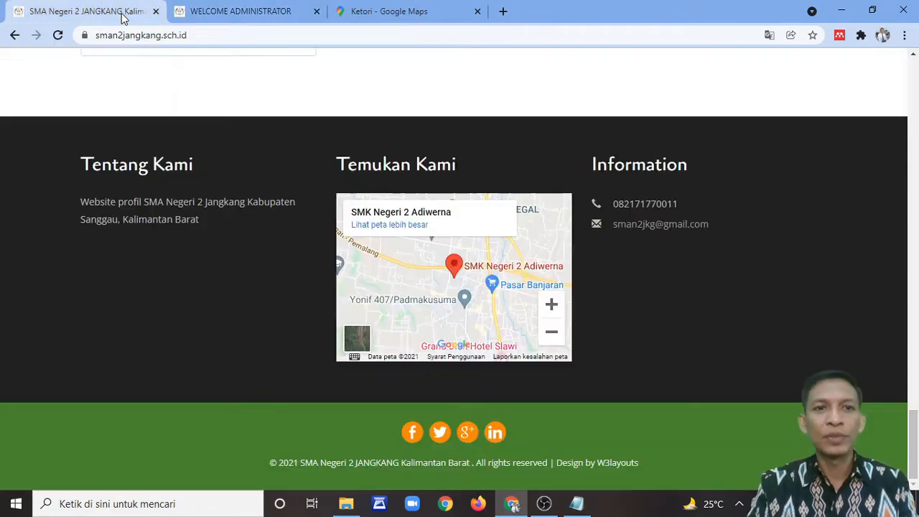
scroll(573, 252, "up", 15)
scroll(572, 248, "up", 8)
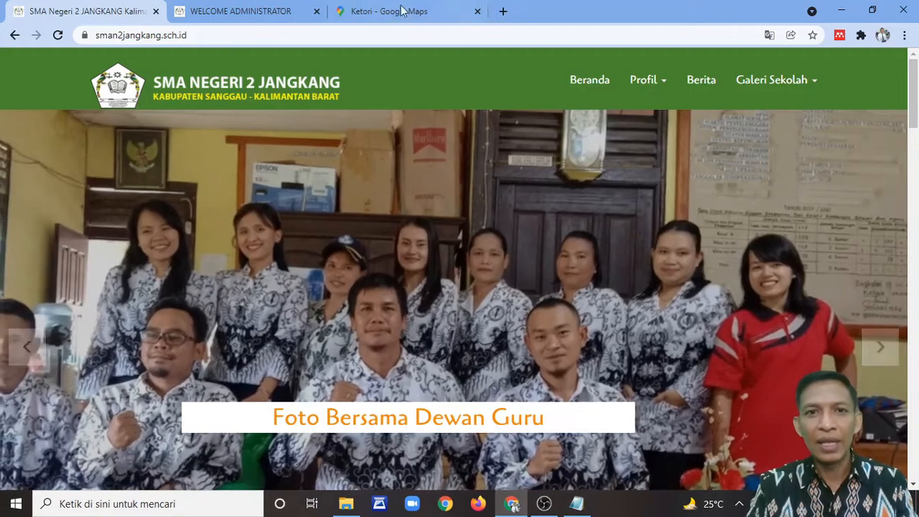
left_click(260, 16)
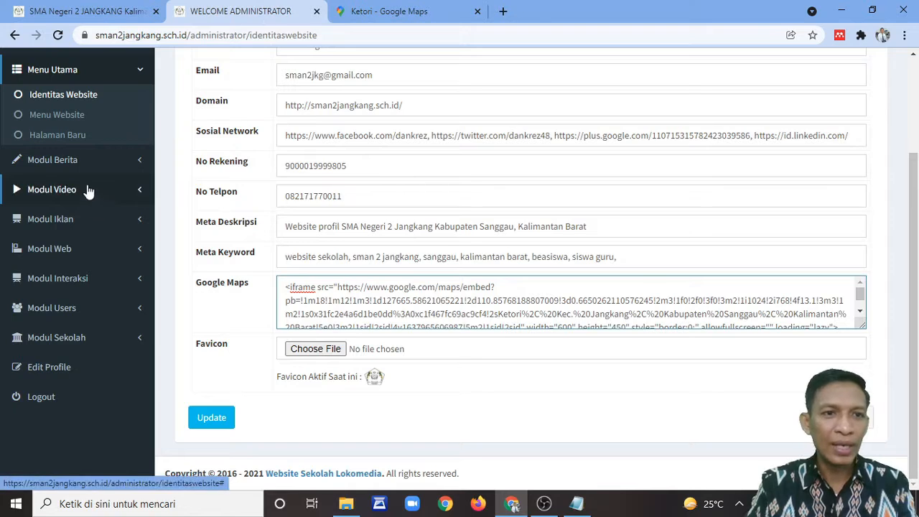
Step: Expand Modul Iklan in the sidebar and open the Iklan Atas banner list
left_click(71, 221)
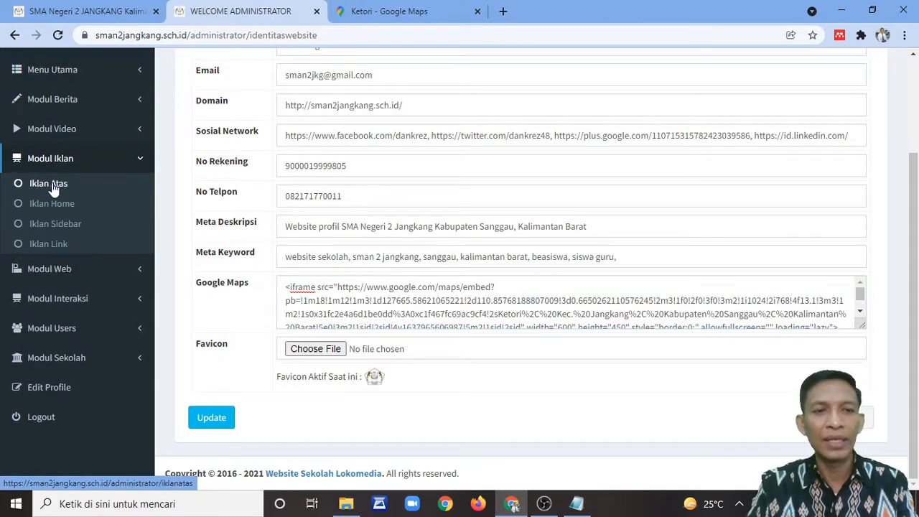
left_click(49, 184)
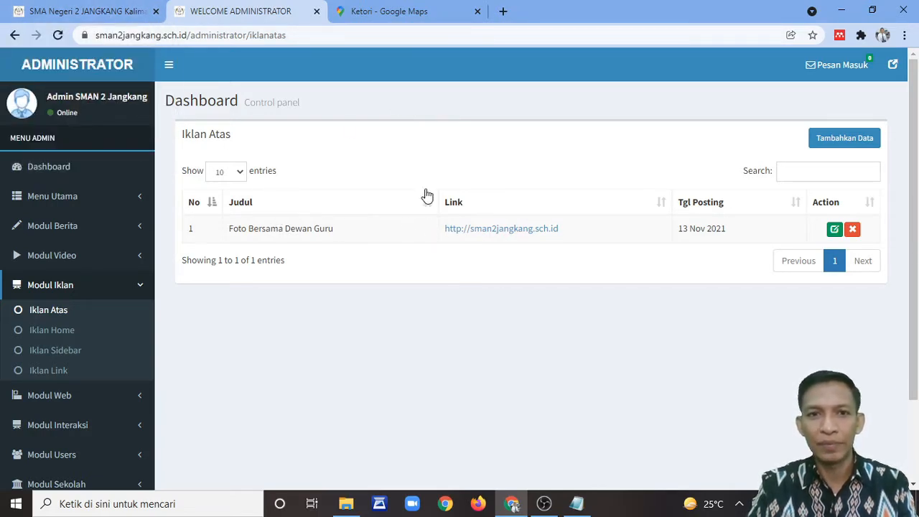
Step: Inspect the Foto Bersama Dewan Guru banner's title, URL and image picker without changes, then view its homepage slide
left_click(833, 230)
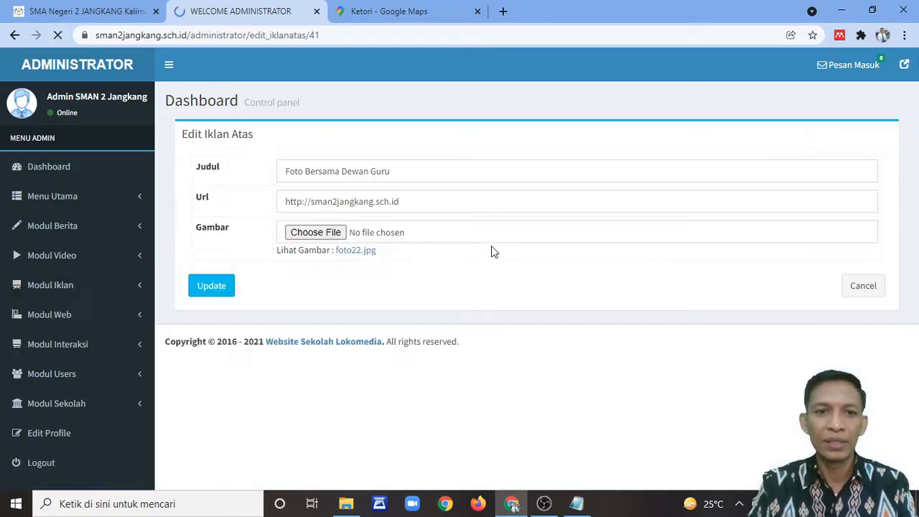
left_click_drag(413, 169, 251, 175)
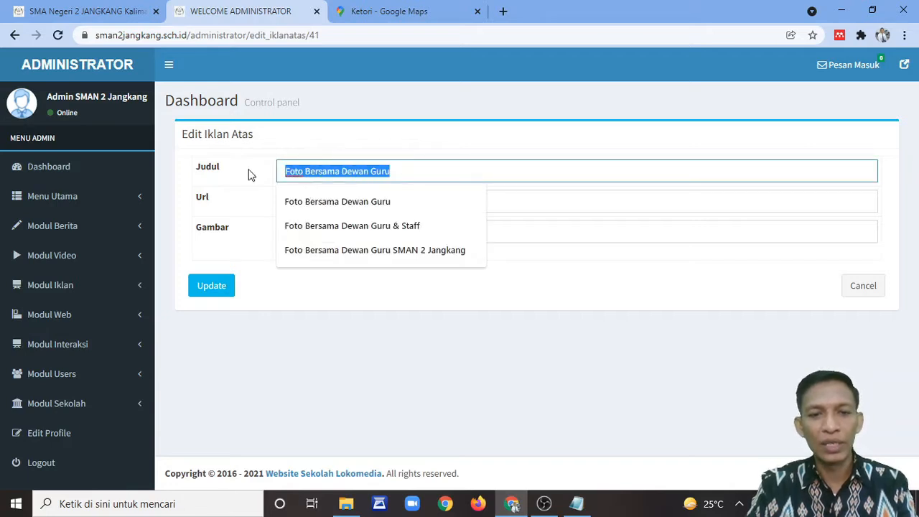
left_click(388, 144)
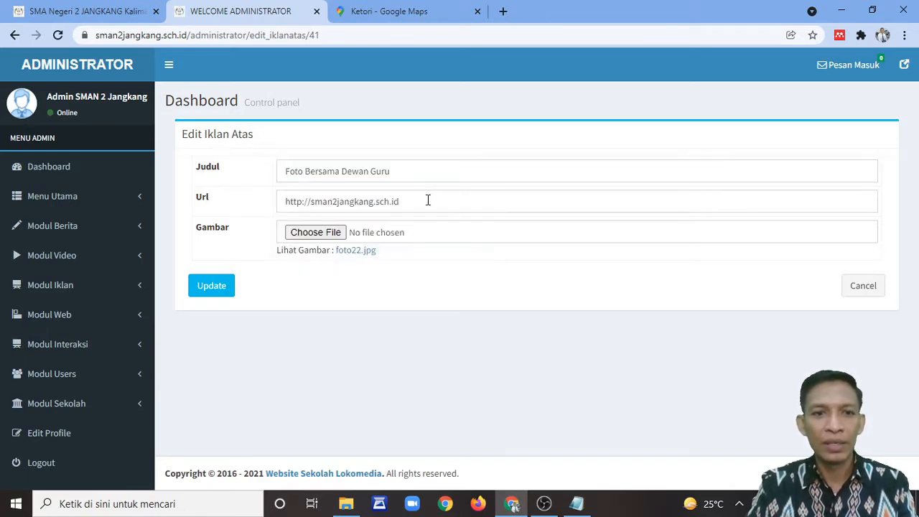
left_click_drag(435, 200, 287, 204)
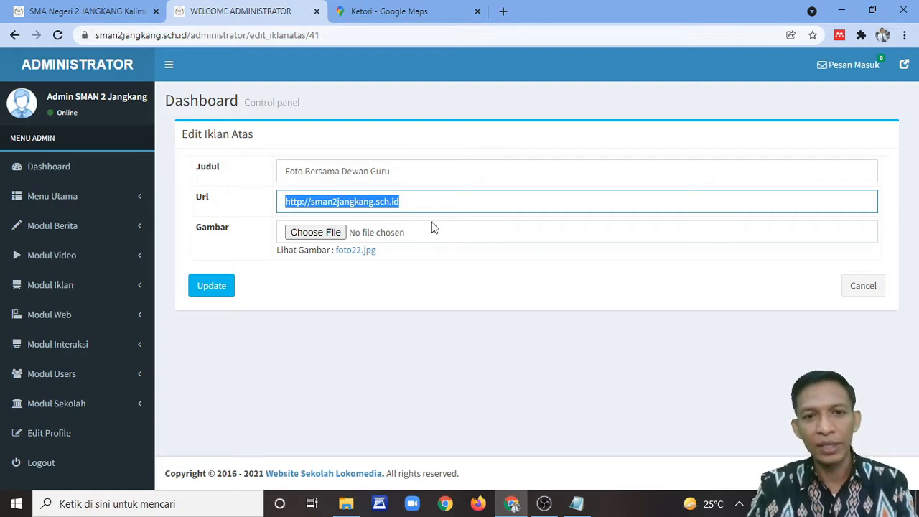
left_click(300, 234)
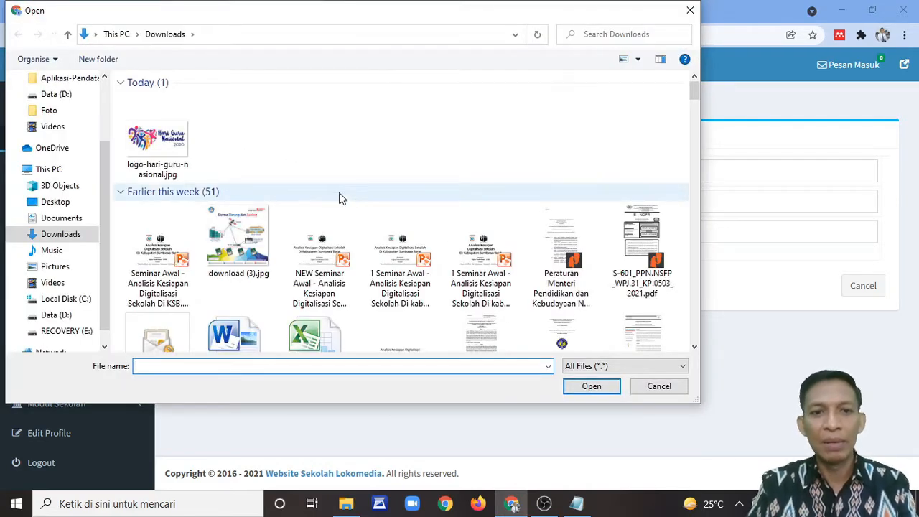
left_click(659, 386)
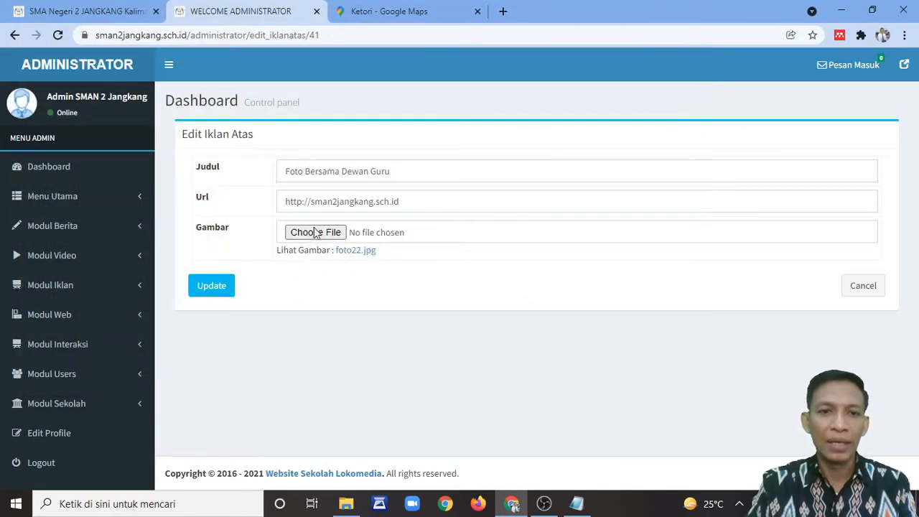
left_click(123, 11)
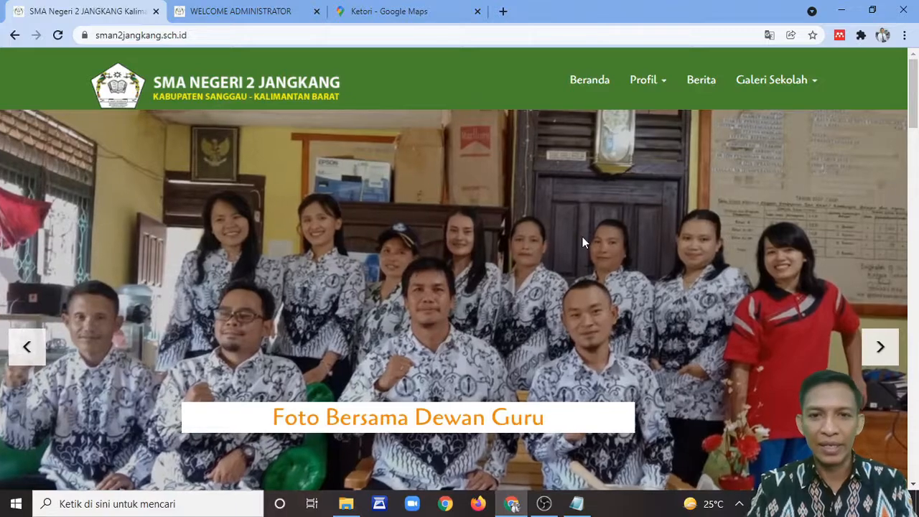
scroll(583, 236, "down", 6)
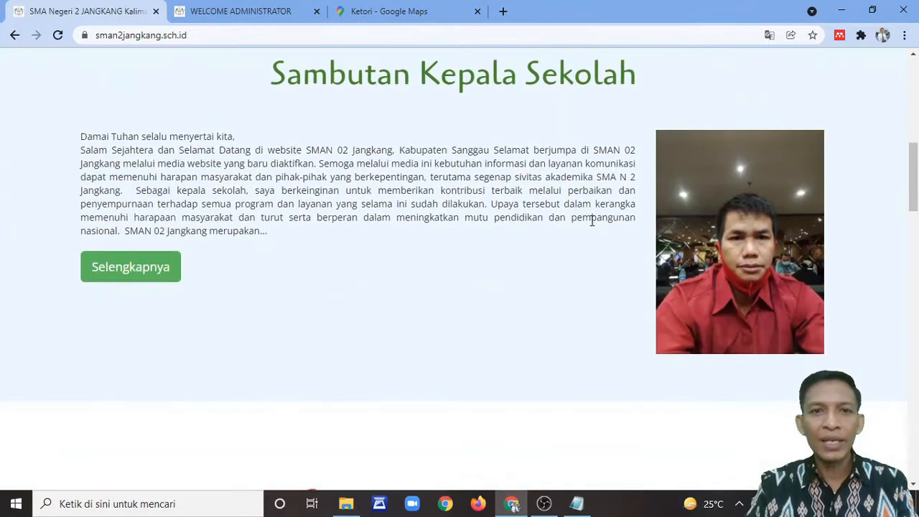
scroll(589, 219, "up", 1)
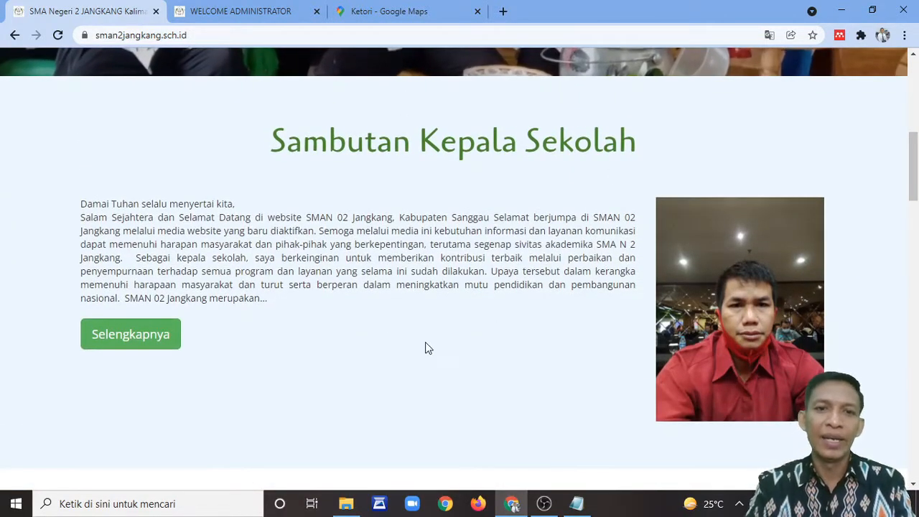
left_click(170, 339)
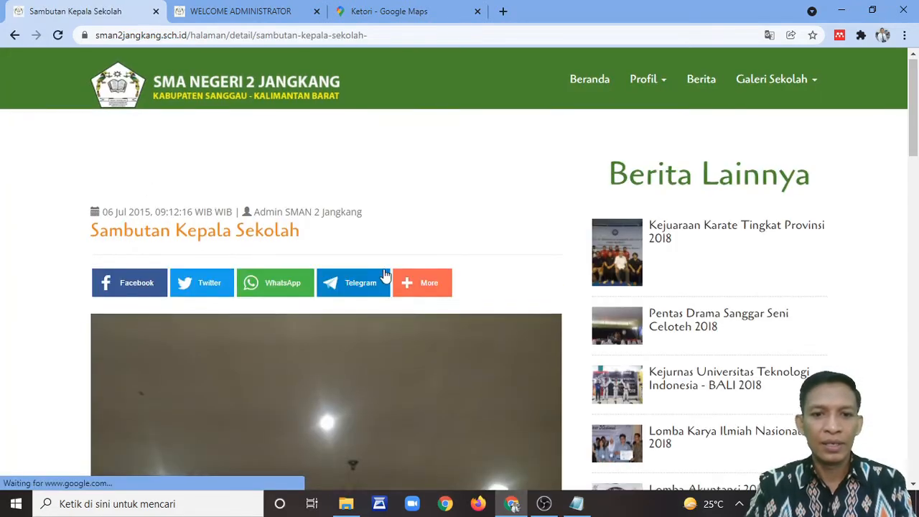
scroll(383, 279, "down", 12)
scroll(385, 280, "up", 5)
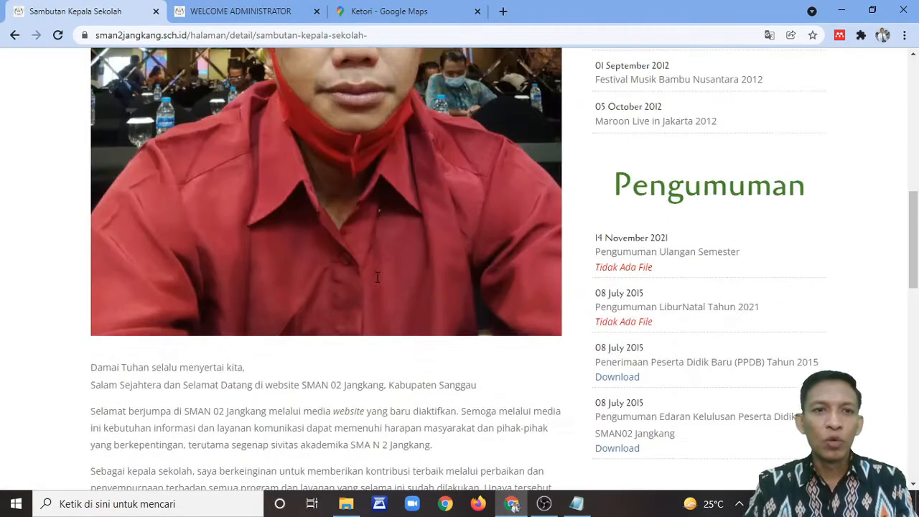
scroll(385, 280, "down", 15)
scroll(374, 283, "up", 5)
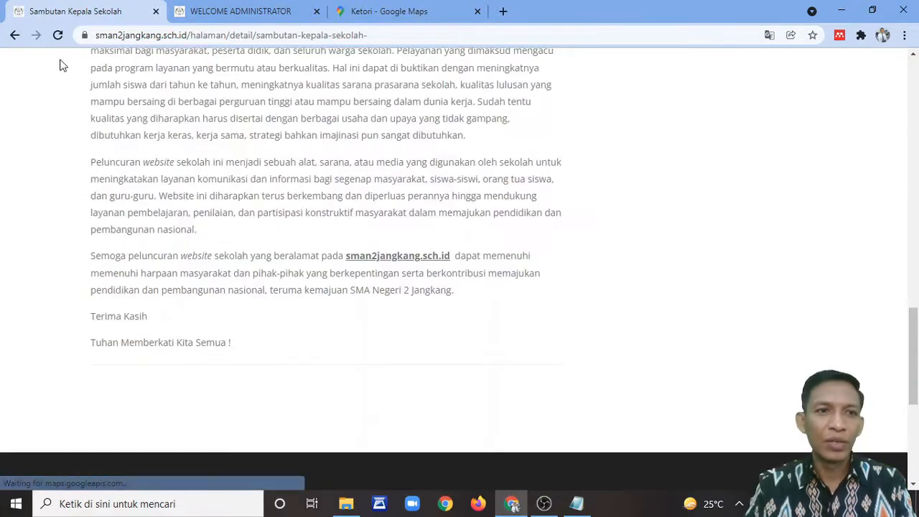
left_click(15, 35)
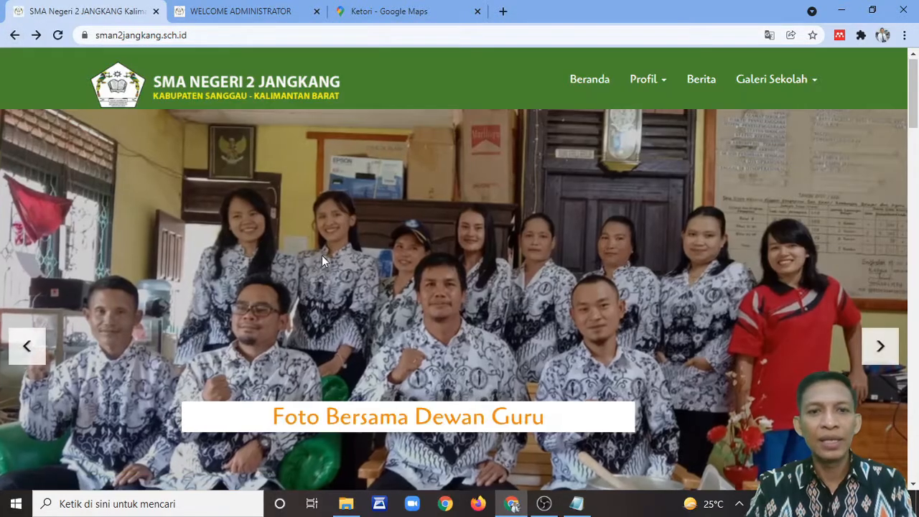
scroll(402, 112, "down", 6)
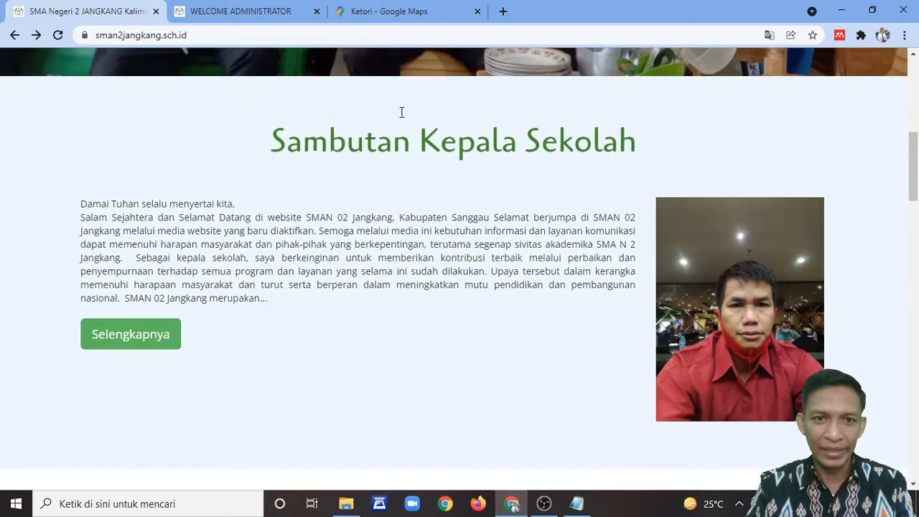
Step: Open the Sambutan Kepala Sekolah page from Menu Utama > Halaman Baru for editing
left_click(252, 13)
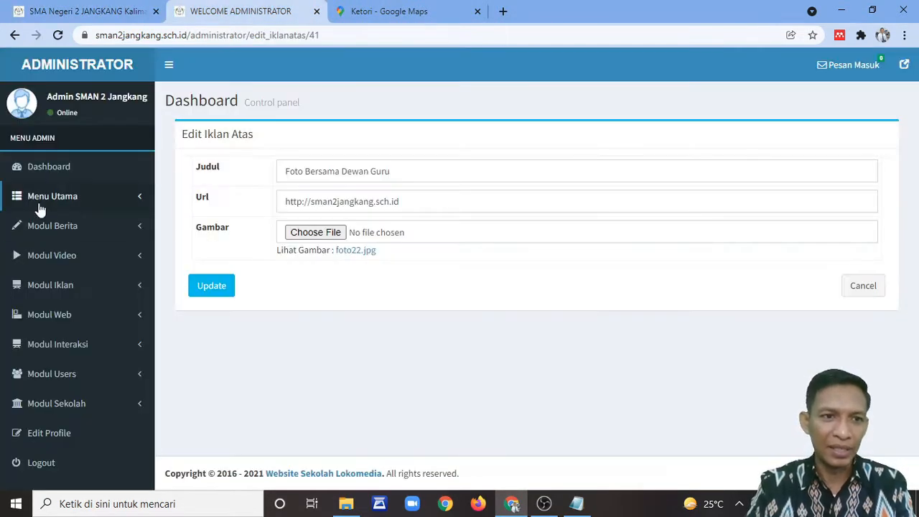
left_click(68, 204)
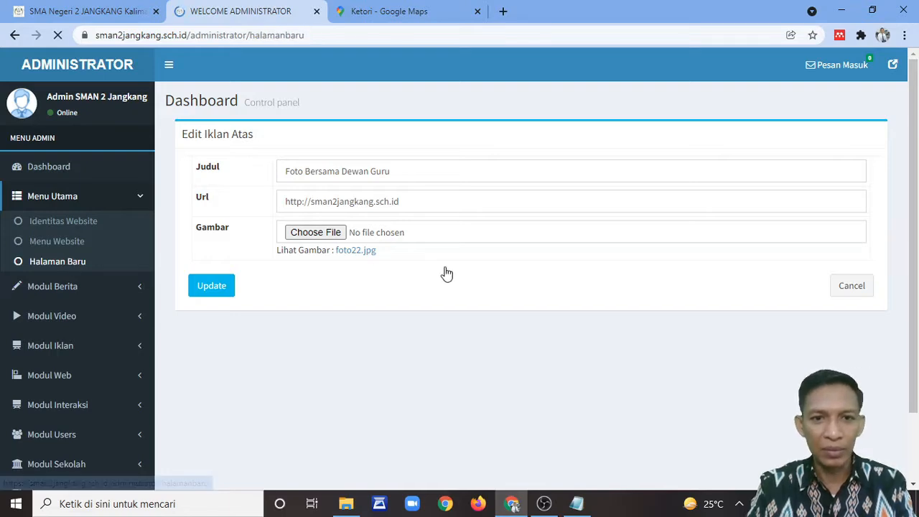
scroll(457, 267, "down", 1)
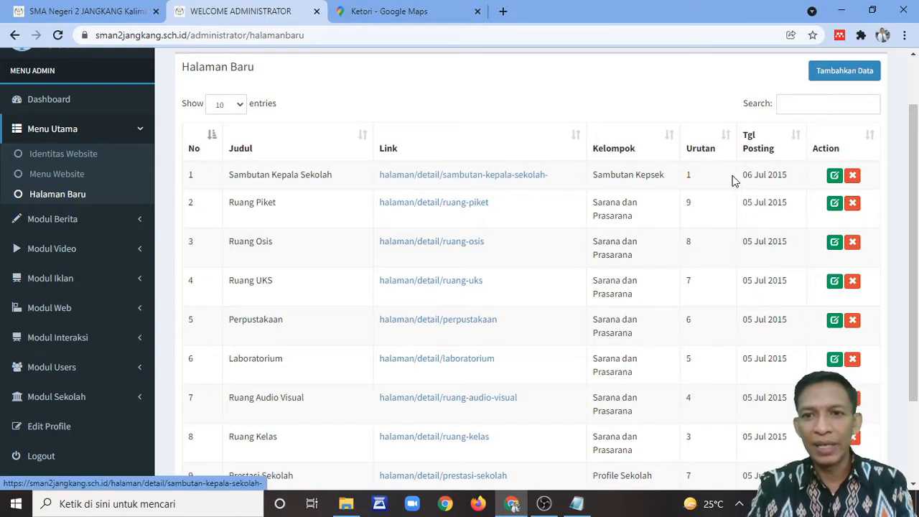
left_click(834, 175)
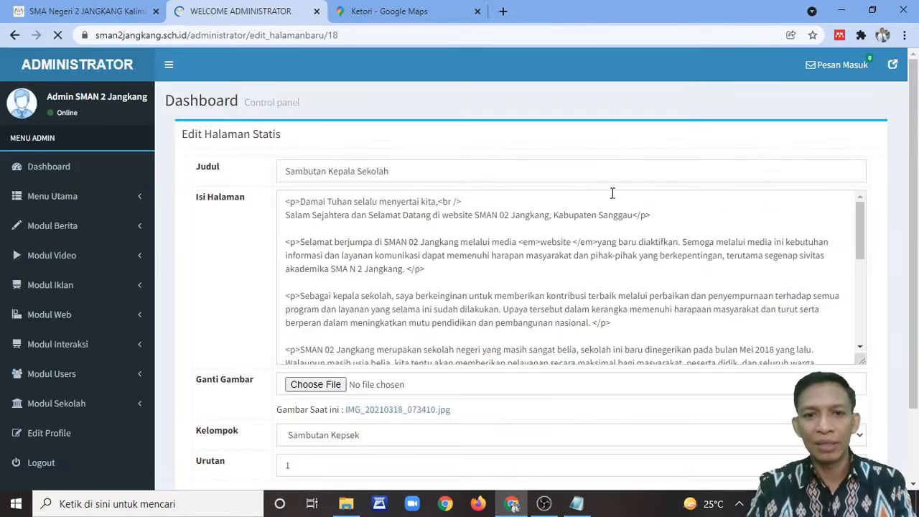
Step: Review the Sambutan Kepsek title, text and IMG_20210318_073410.jpg image, then return to the school homepage
scroll(542, 295, "down", 5)
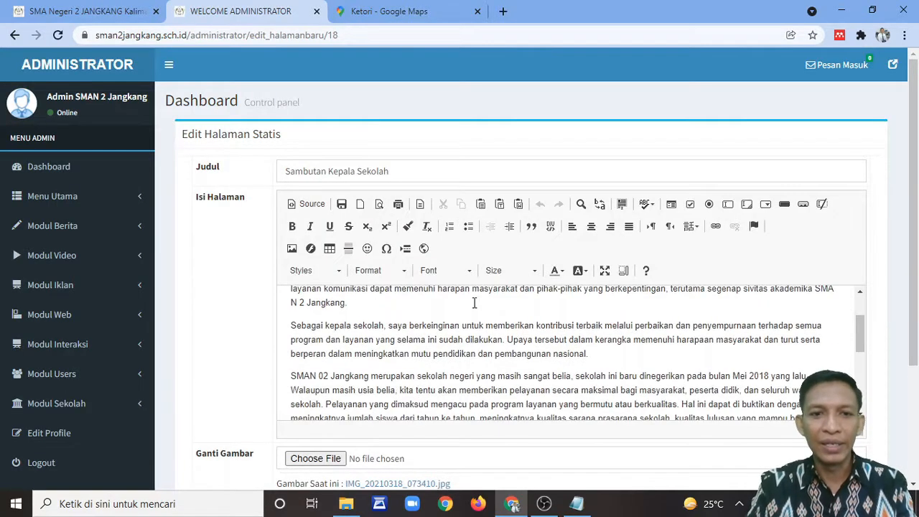
scroll(442, 323, "up", 4)
scroll(442, 323, "up", 2)
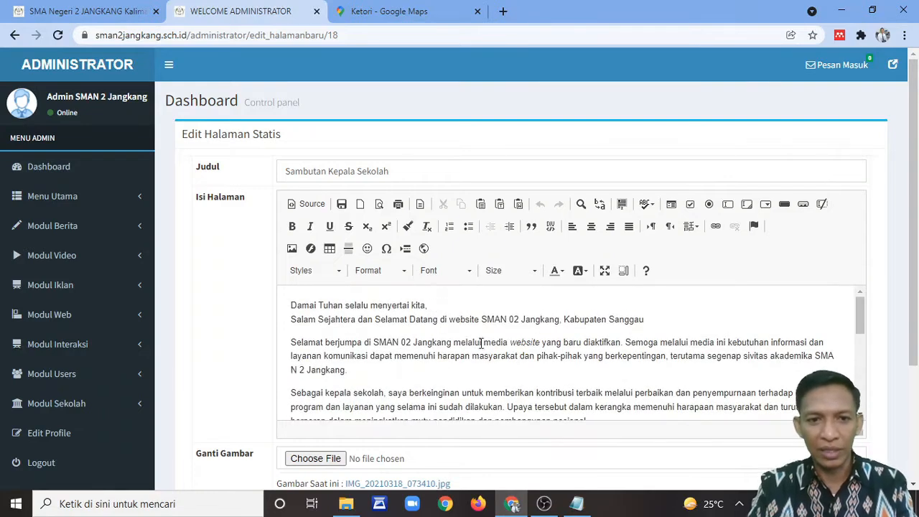
left_click(409, 167)
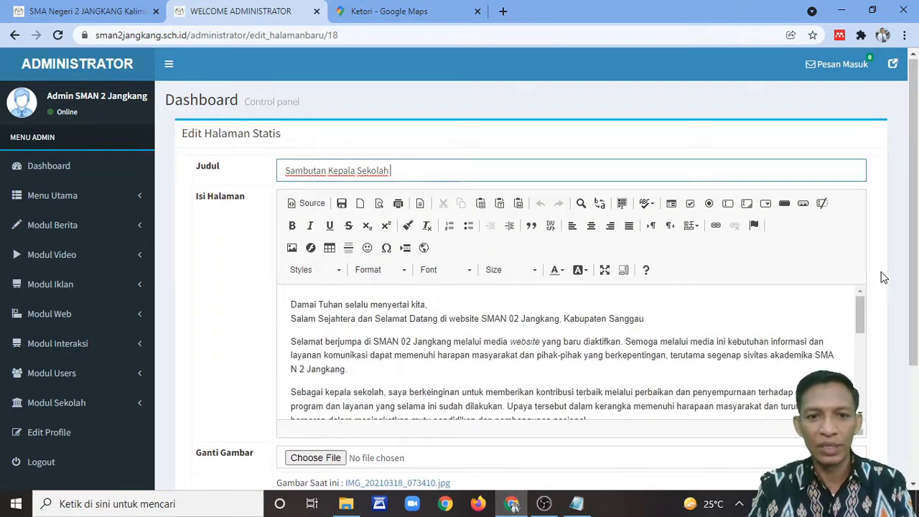
scroll(868, 272, "down", 3)
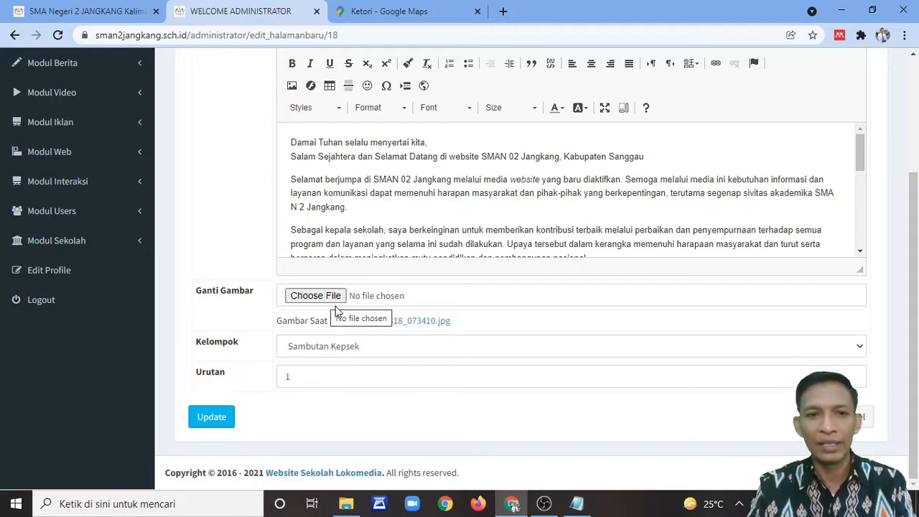
left_click(119, 12)
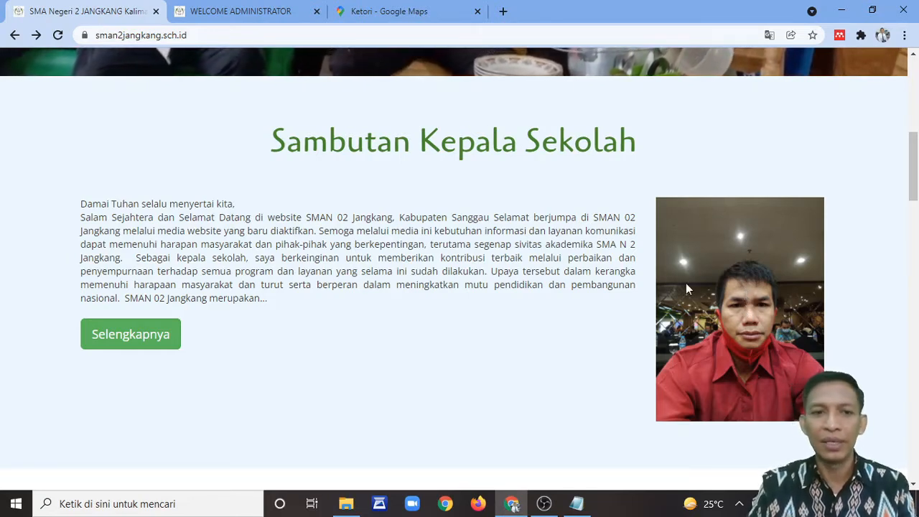
Step: Open and scroll through the full Sambutan Kepala Sekolah page on the public site
left_click(162, 334)
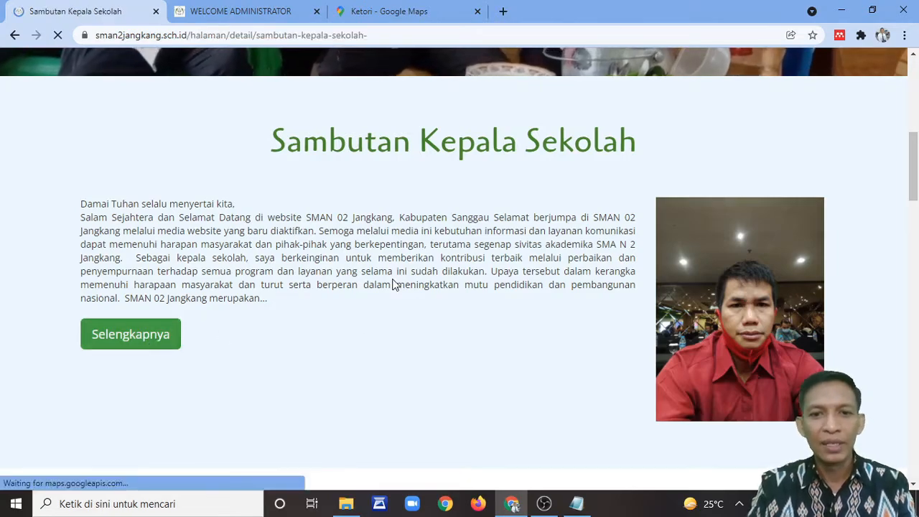
scroll(387, 264, "down", 10)
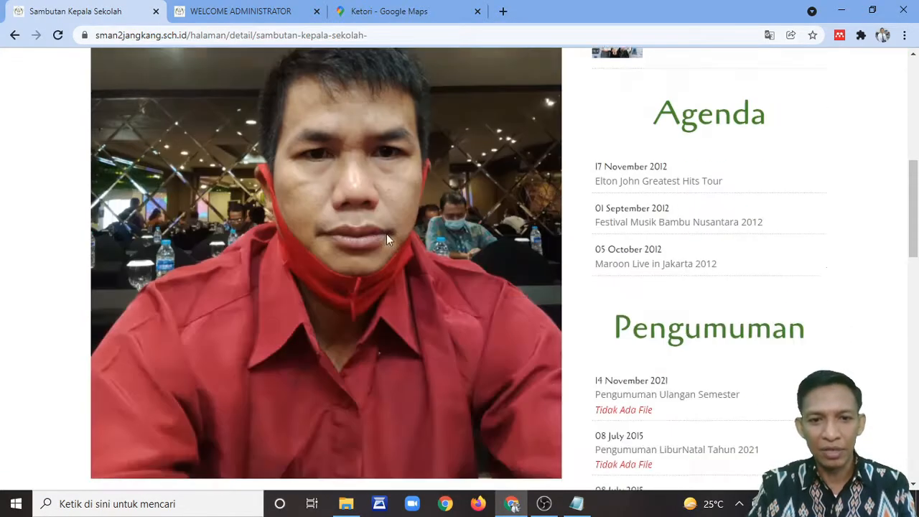
scroll(387, 239, "up", 10)
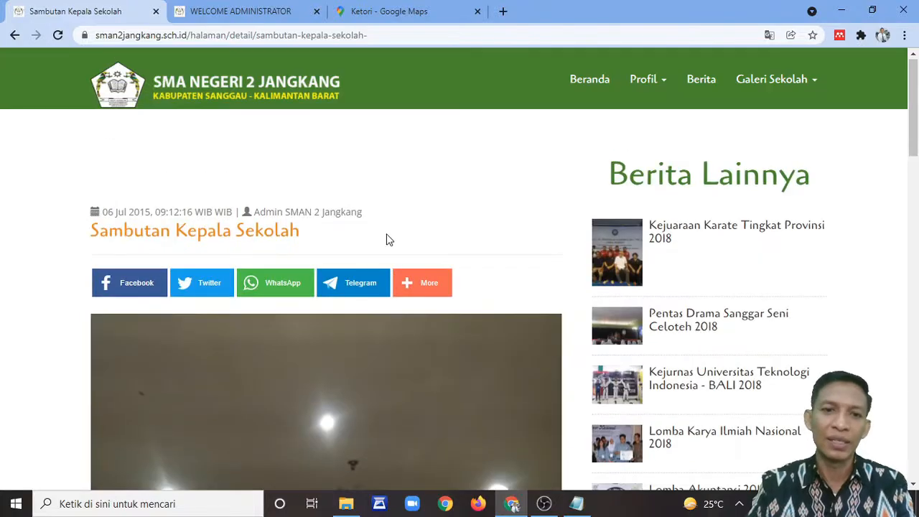
scroll(386, 239, "down", 10)
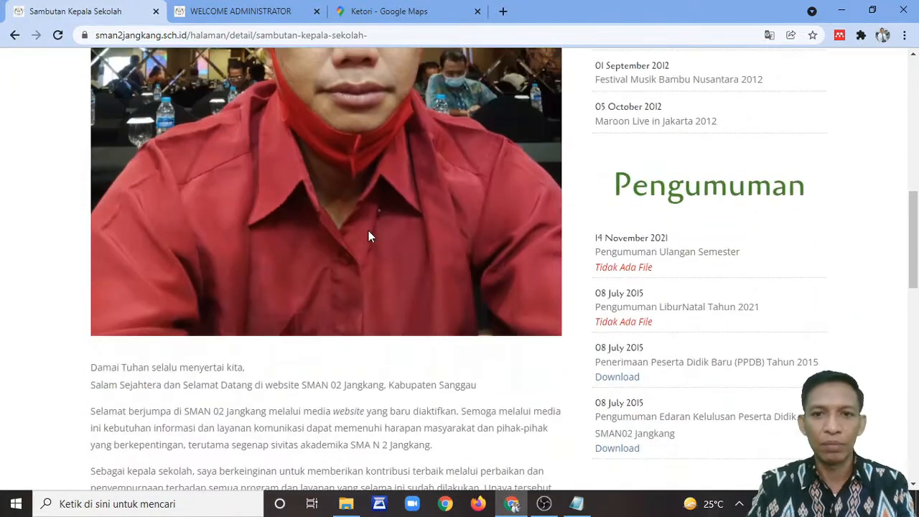
scroll(369, 236, "up", 5)
scroll(368, 237, "down", 8)
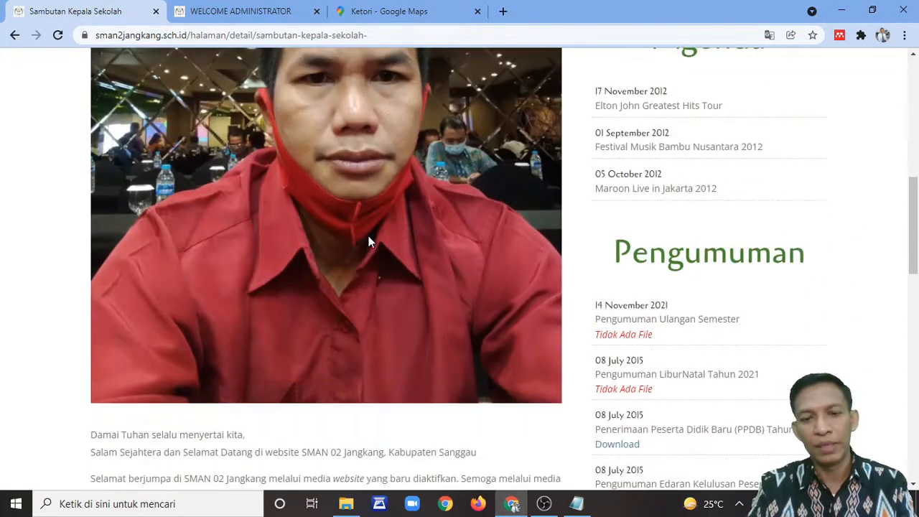
scroll(368, 248, "up", 5)
scroll(367, 242, "up", 2)
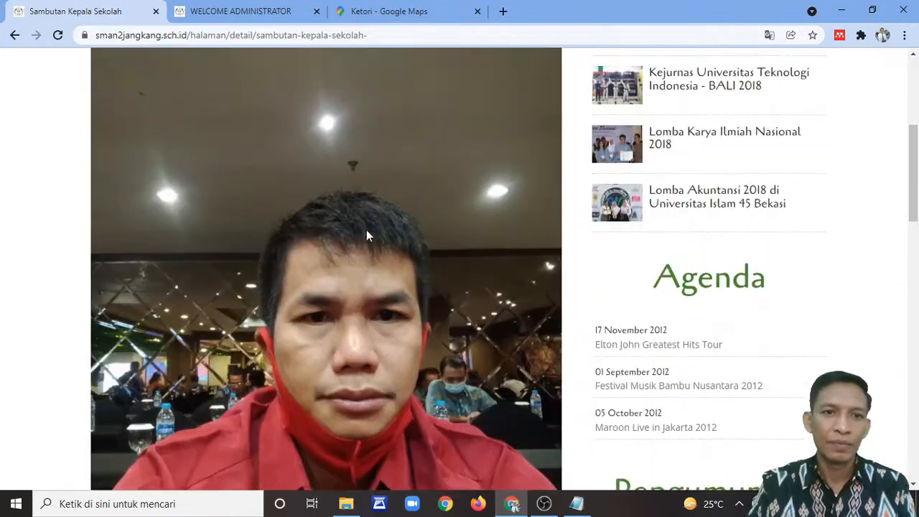
scroll(366, 230, "down", 1)
Step: Go back to the homepage's Hari Guru Nasional 2020 banner, then return to the admin tab
left_click(14, 37)
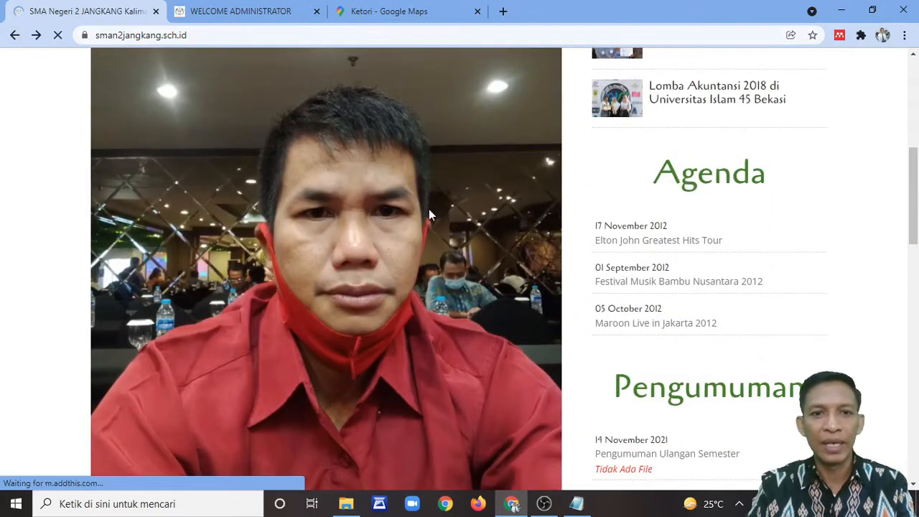
scroll(513, 260, "down", 6)
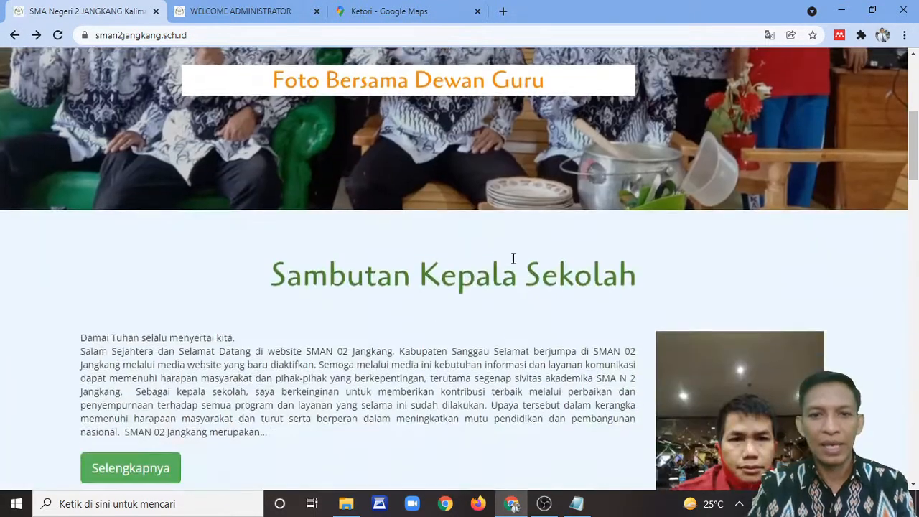
scroll(445, 281, "down", 5)
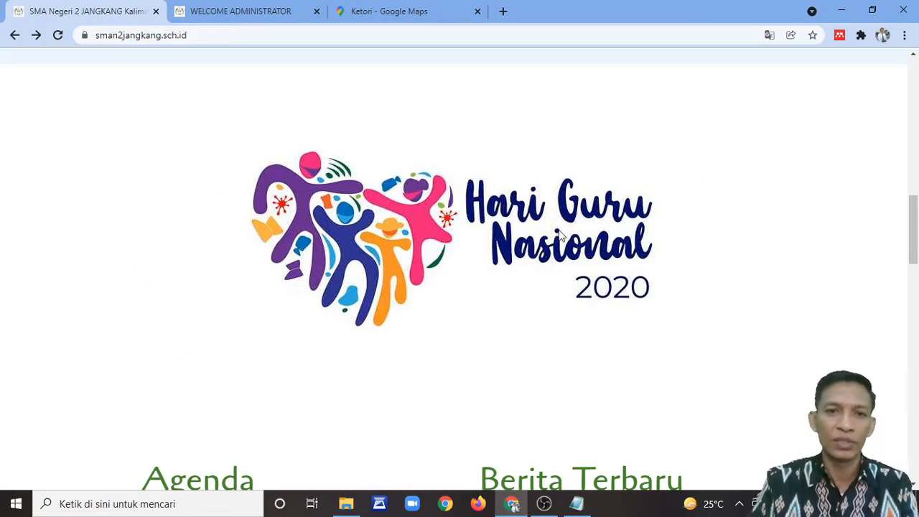
left_click(239, 21)
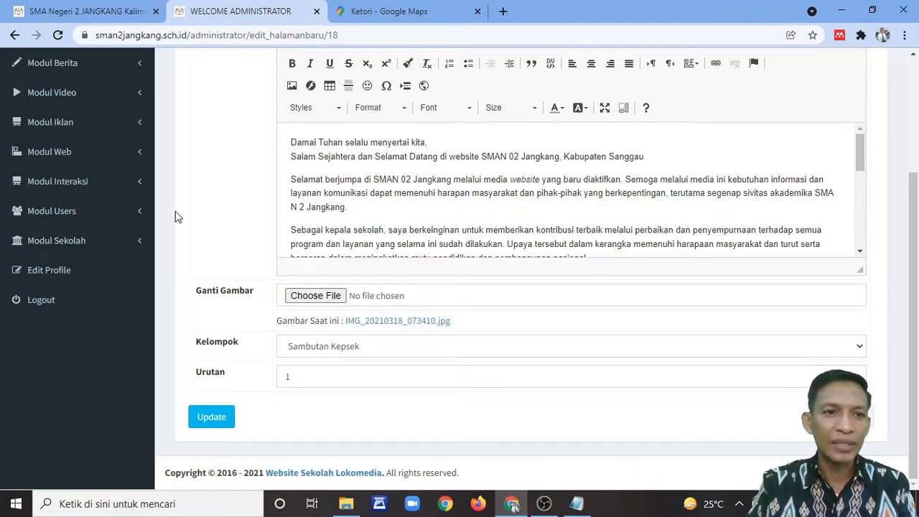
Step: Re-save the hgn Iklan Home ad without replacing its logo-hari-guru-nasional.jpg image
left_click(72, 123)
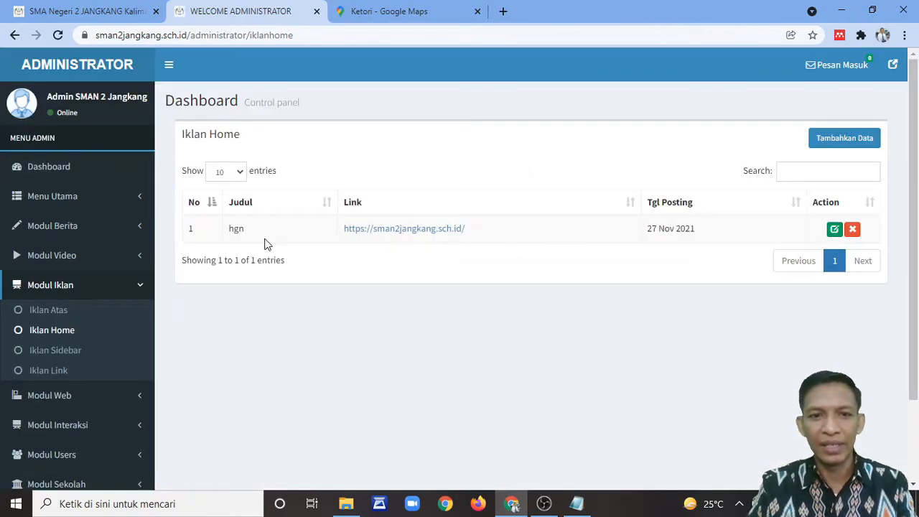
left_click(834, 231)
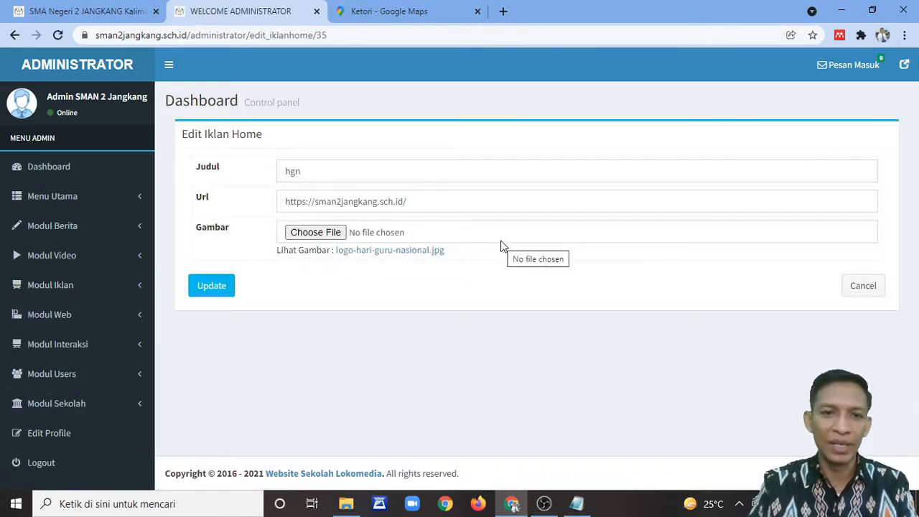
left_click(306, 173)
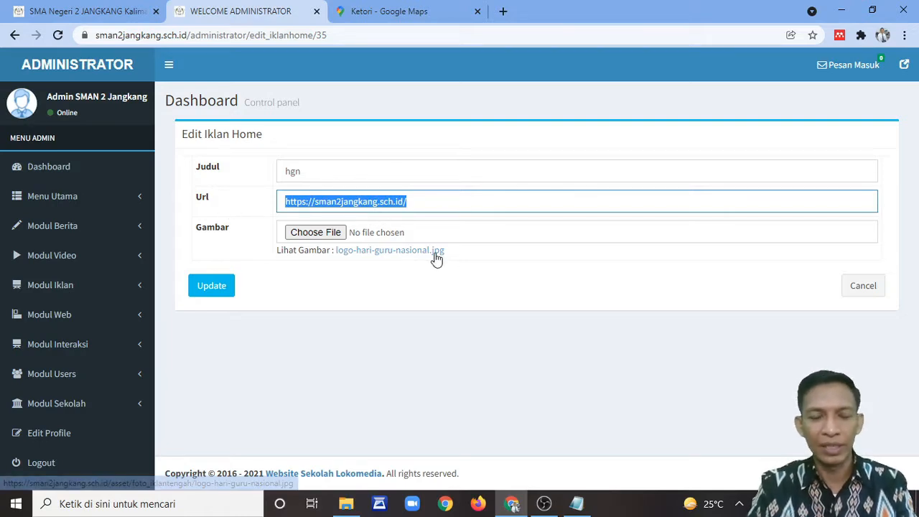
left_click(316, 232)
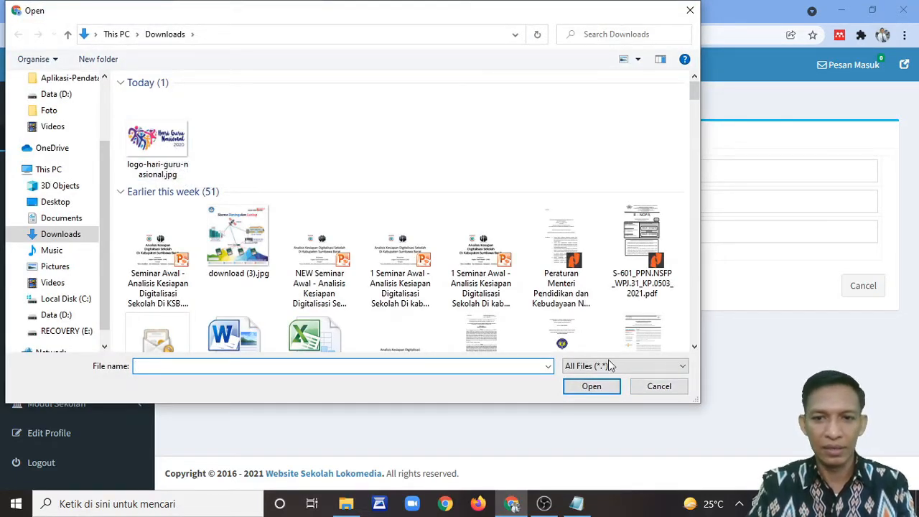
left_click(650, 389)
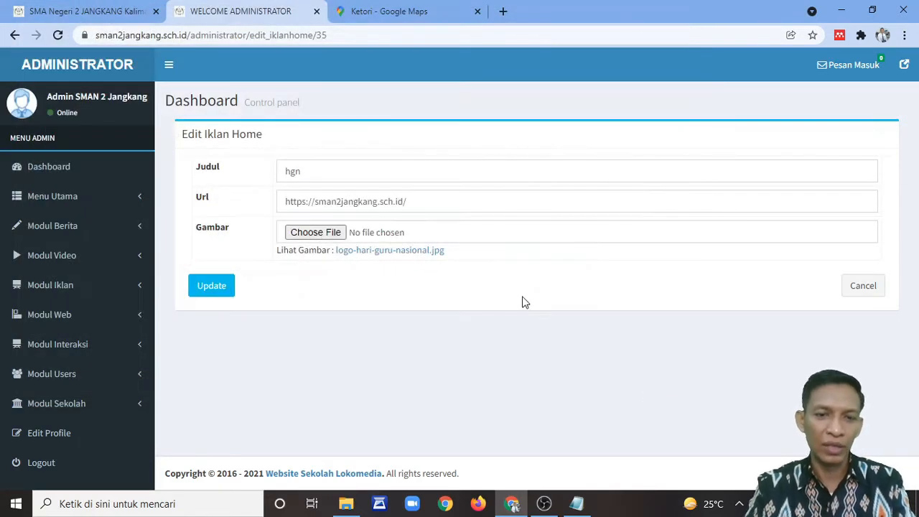
left_click(211, 288)
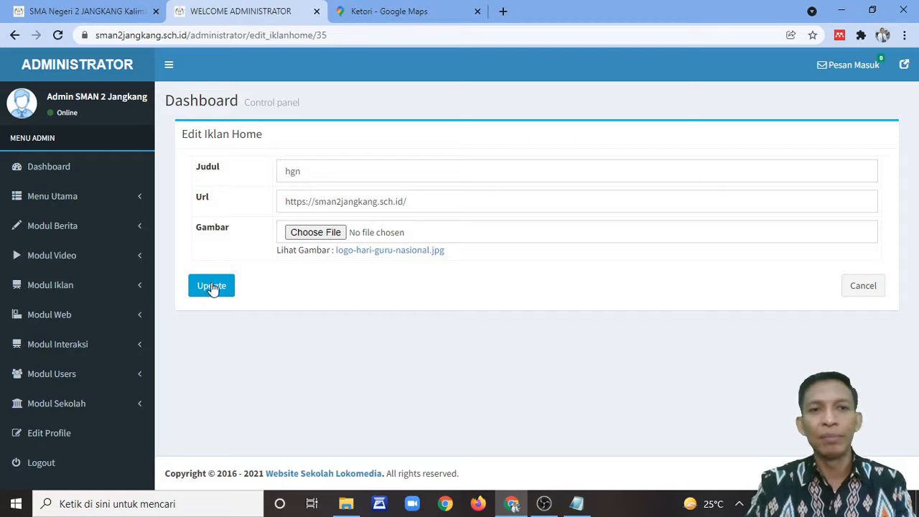
Step: Check the homepage Agenda list, then expand the school, web and Interaksi modules in the admin sidebar
left_click(94, 8)
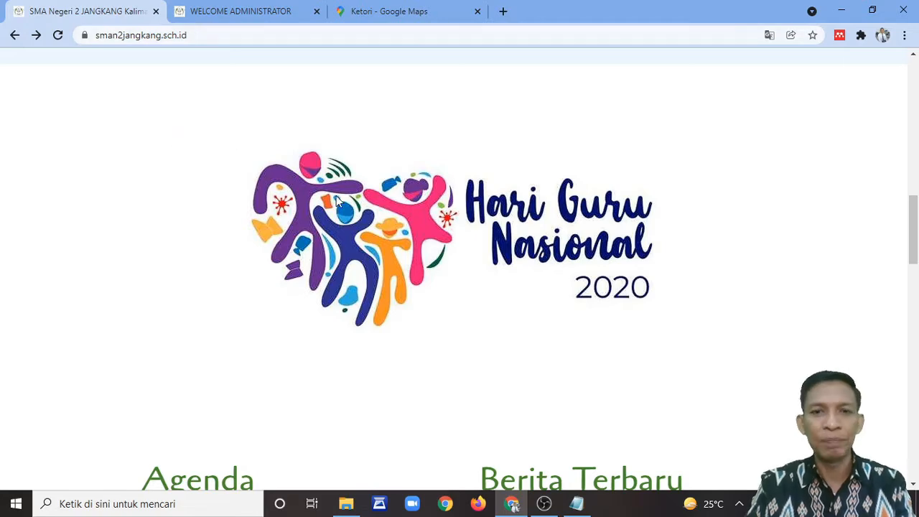
scroll(323, 194, "down", 5)
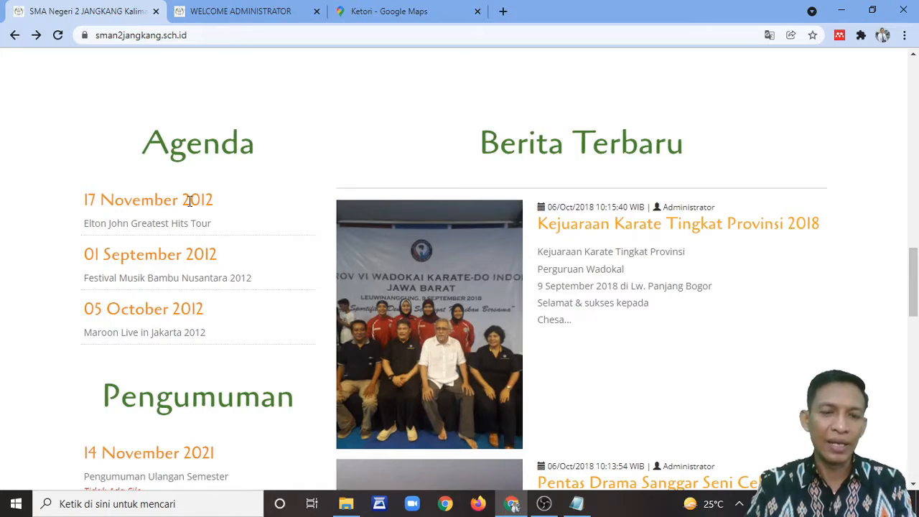
left_click(219, 13)
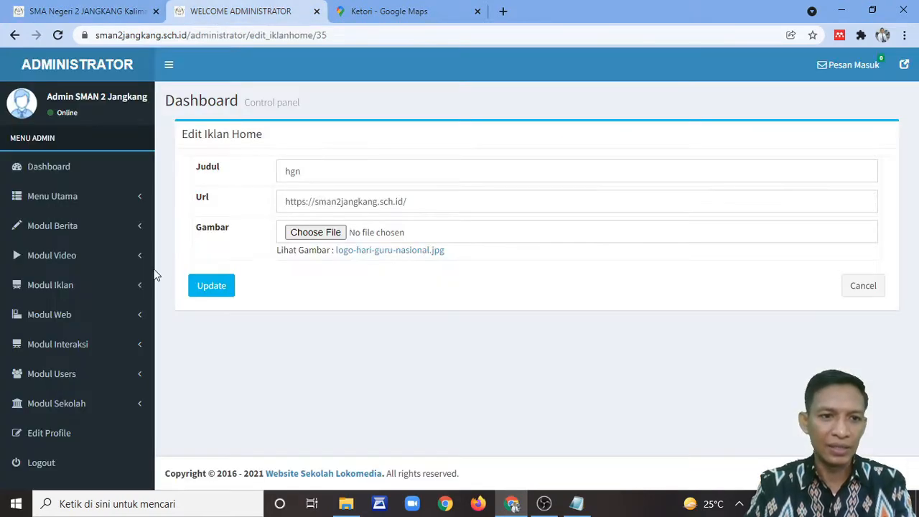
left_click(81, 406)
scroll(146, 400, "down", 1)
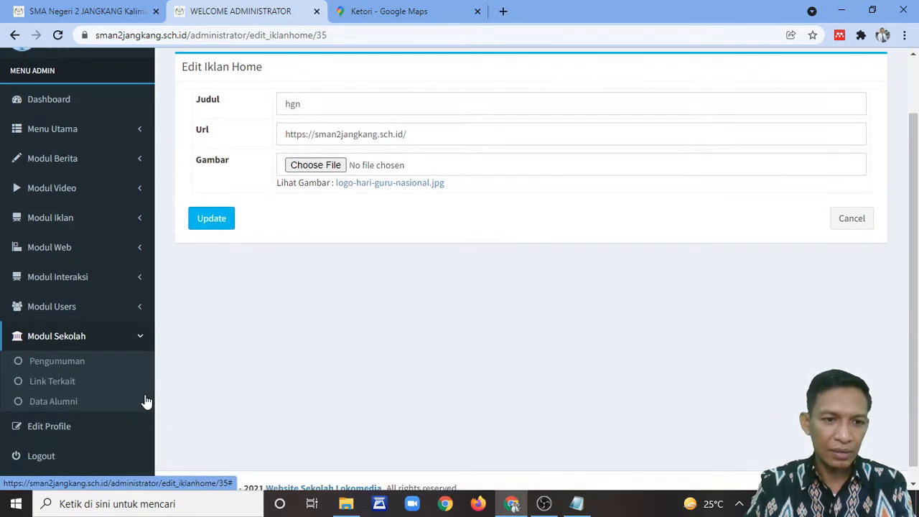
left_click(71, 248)
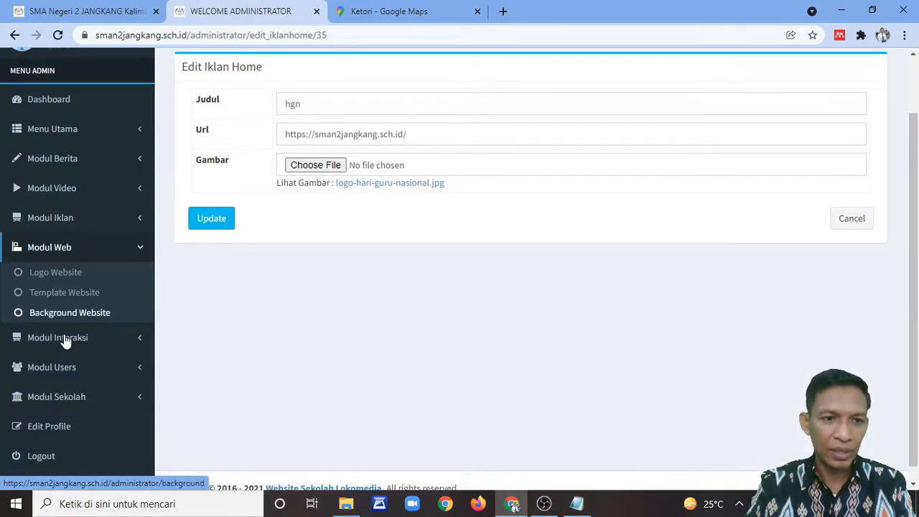
left_click(64, 340)
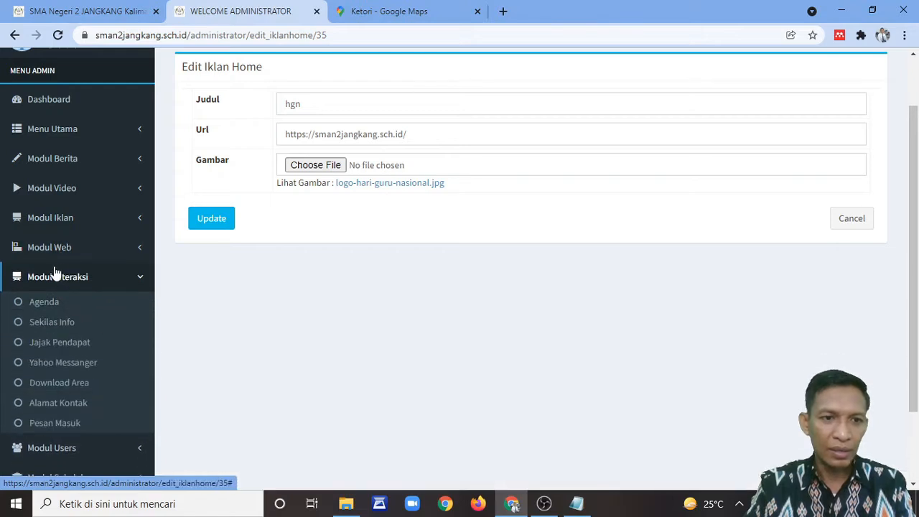
Step: Retitle the first agenda, Elton John Greatest Hits Tour, to 'Peringatan Hari Guru Nasional 2021'
left_click(41, 302)
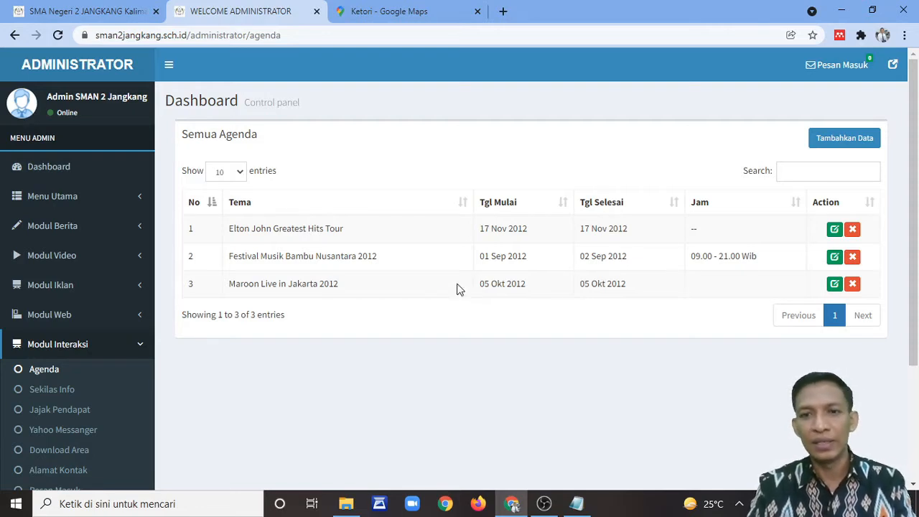
left_click(833, 229)
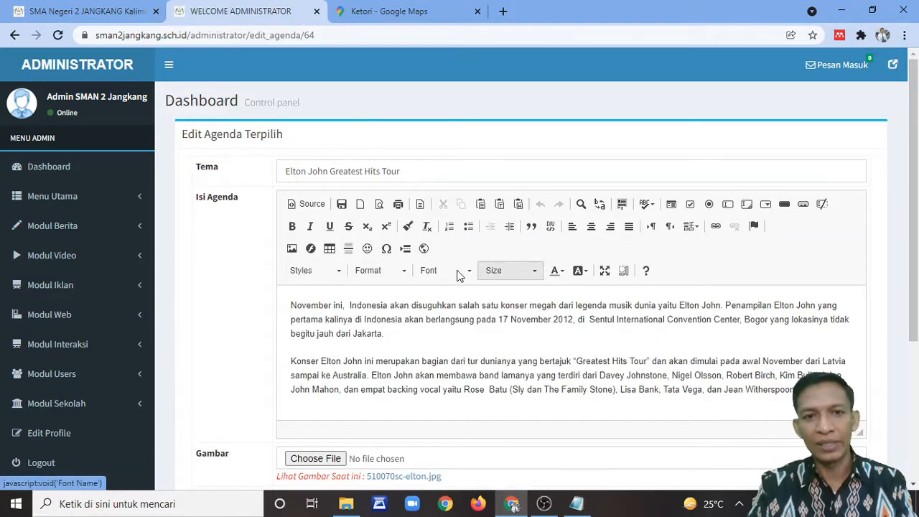
left_click_drag(443, 170, 220, 179)
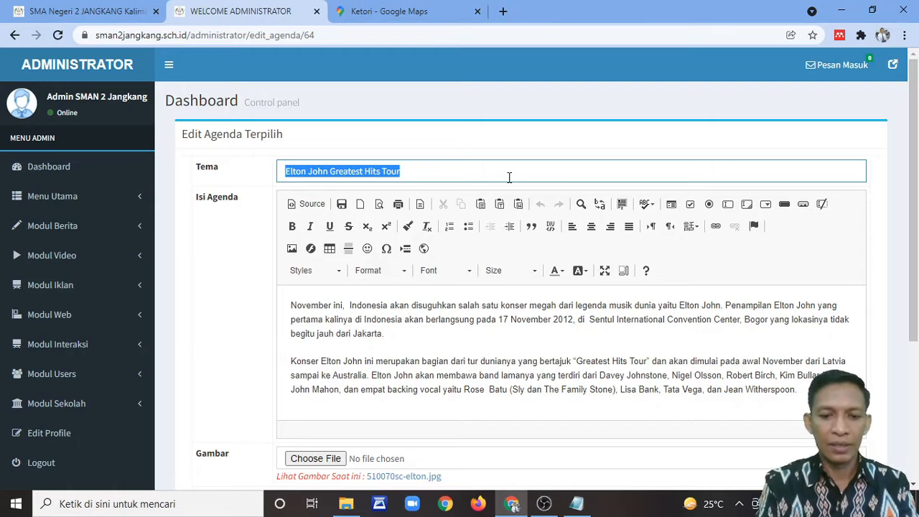
type("U")
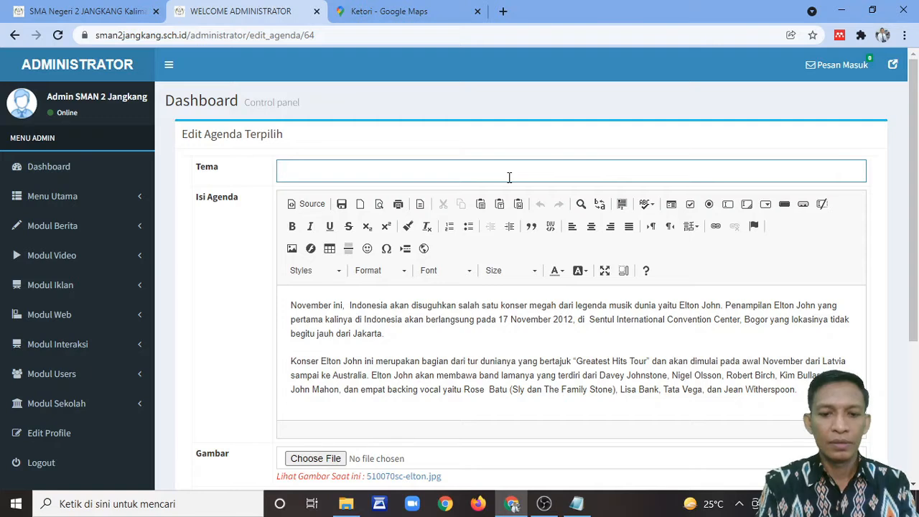
type("Peringatan")
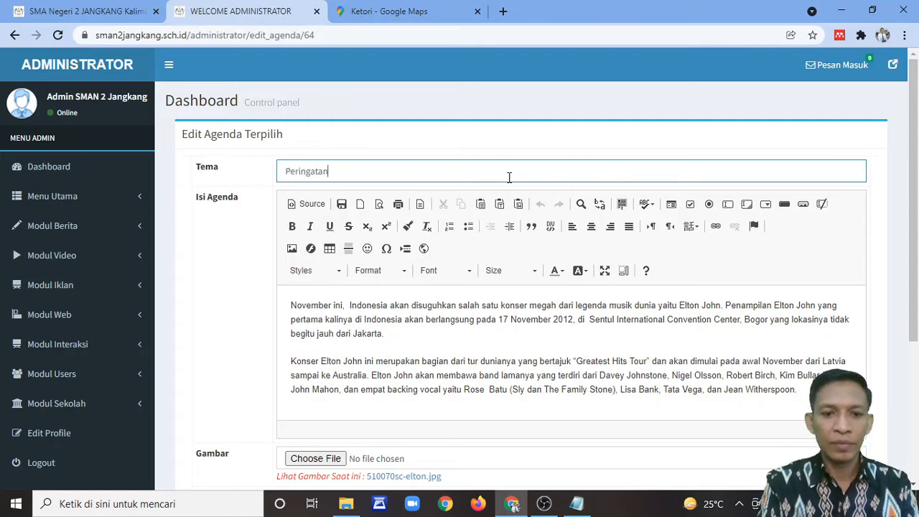
type(" Hari Guru N")
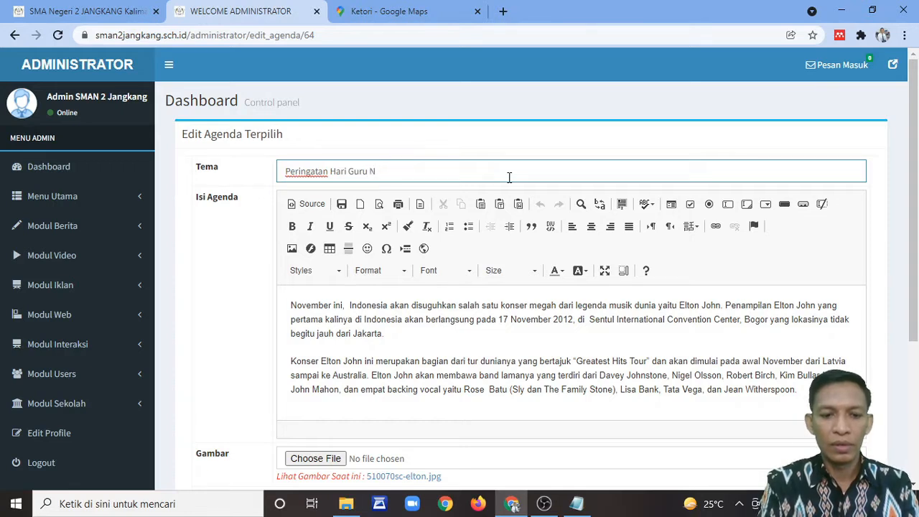
type("asional 2021")
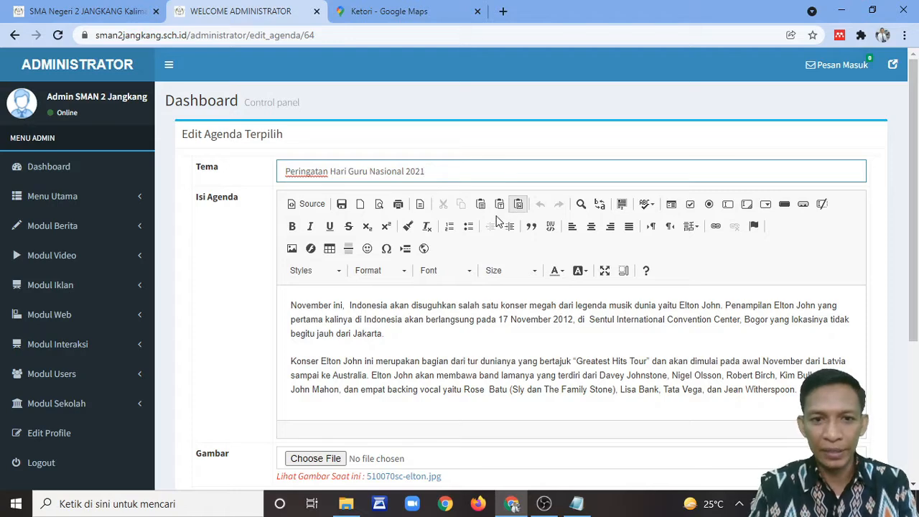
scroll(479, 237, "down", 2)
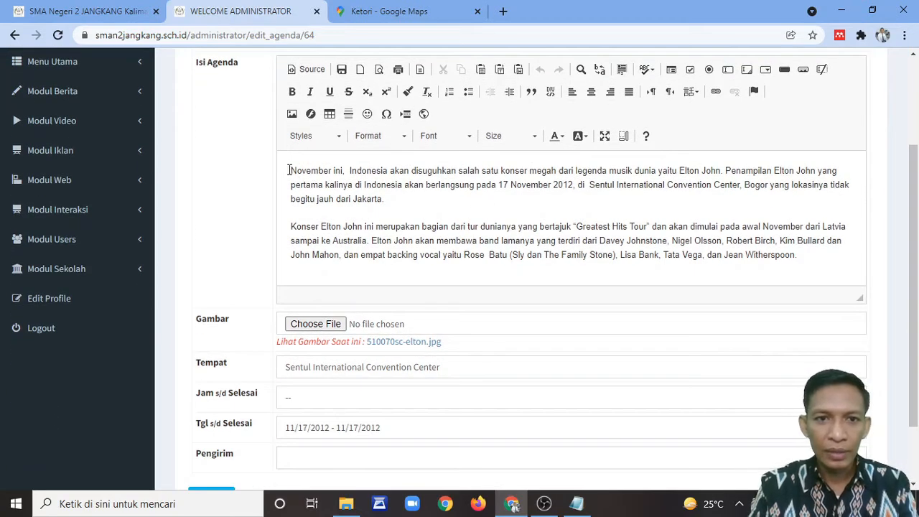
Step: Replace the Isi Agenda text with 'Ini adalah halaman keterangan dari agenda tersebut. Dapat berisi beberapa paragraf…'
left_click_drag(293, 173, 826, 272)
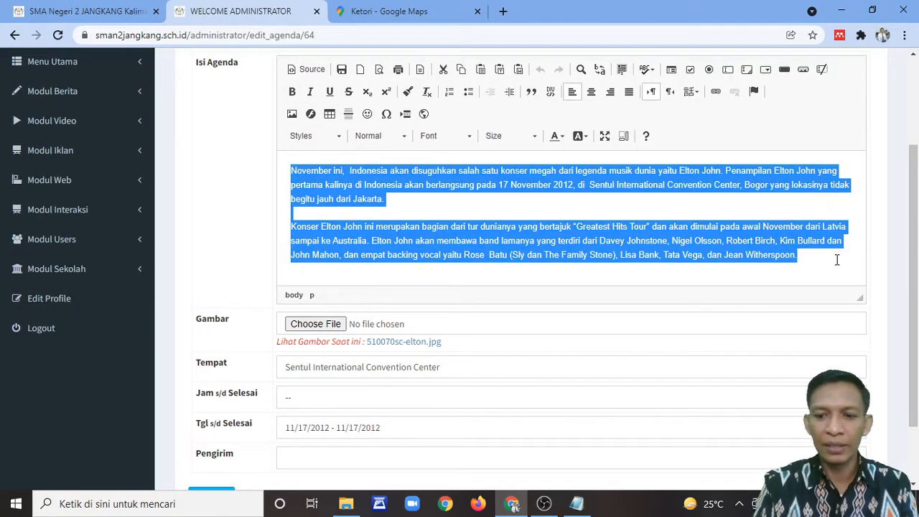
key("Delete")
type("Ini")
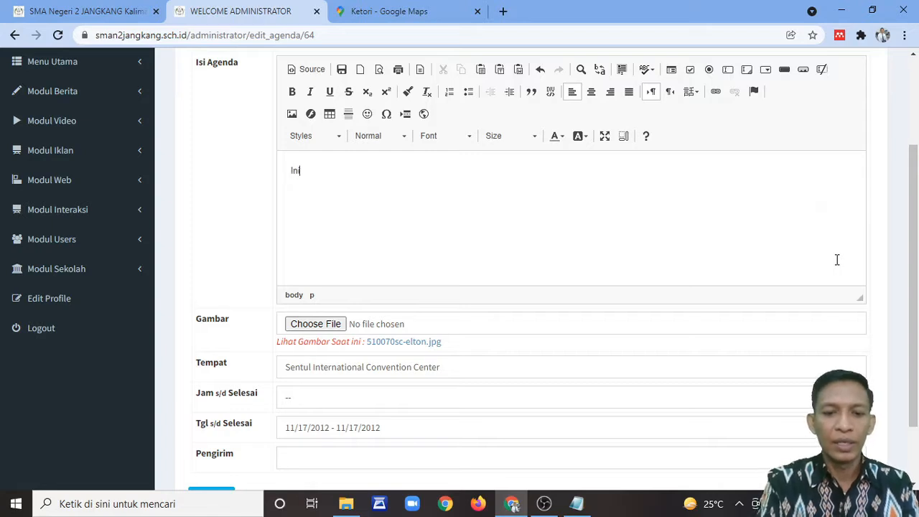
type(" adalah halaman")
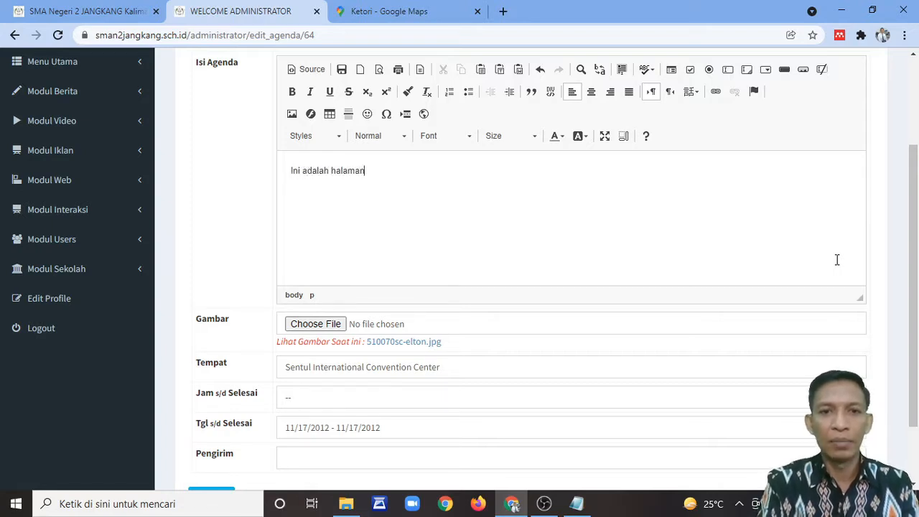
type(" keterangan dar")
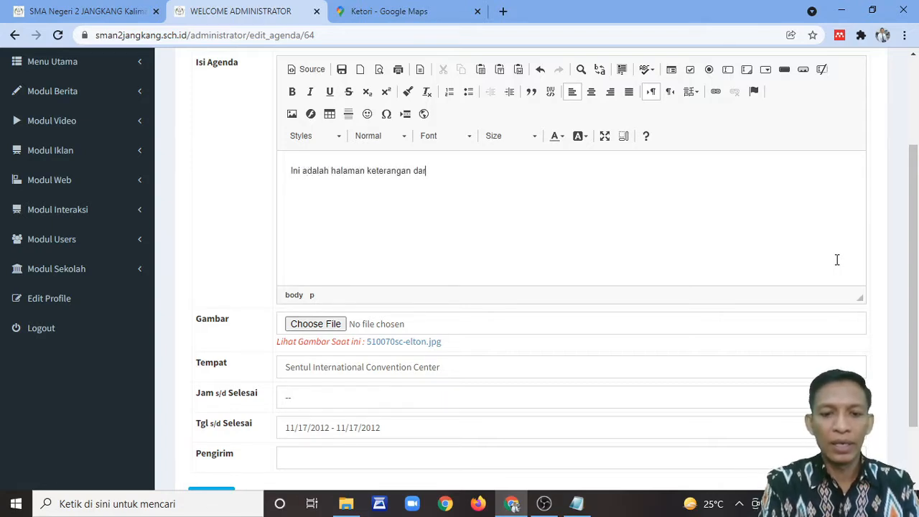
type("i agenda ter")
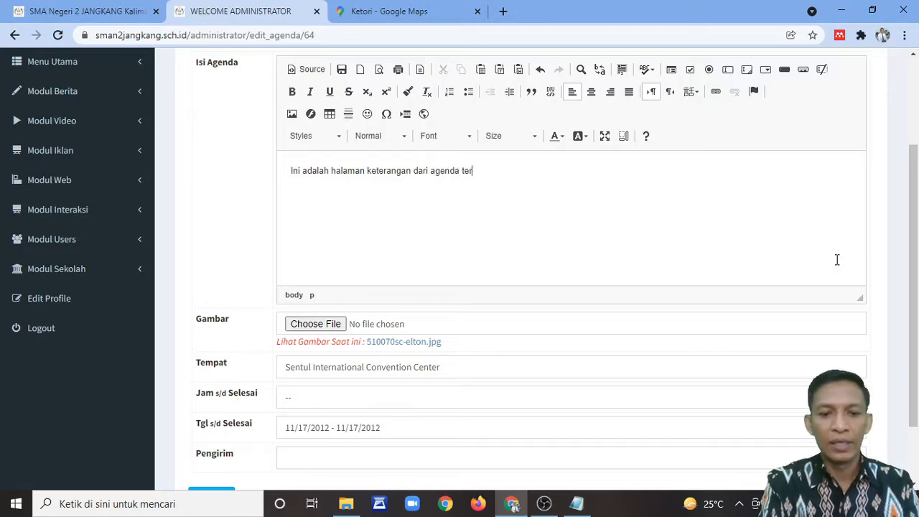
type("sebut.")
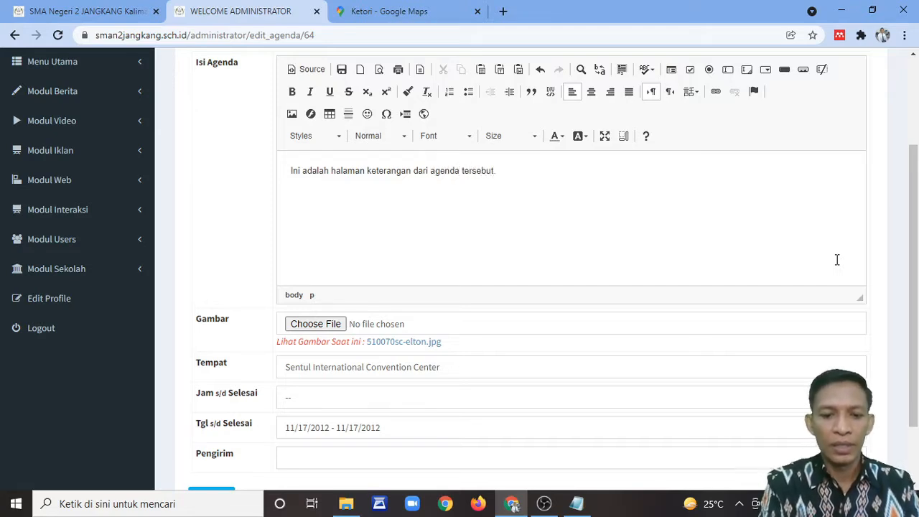
type(" Dapat berisi")
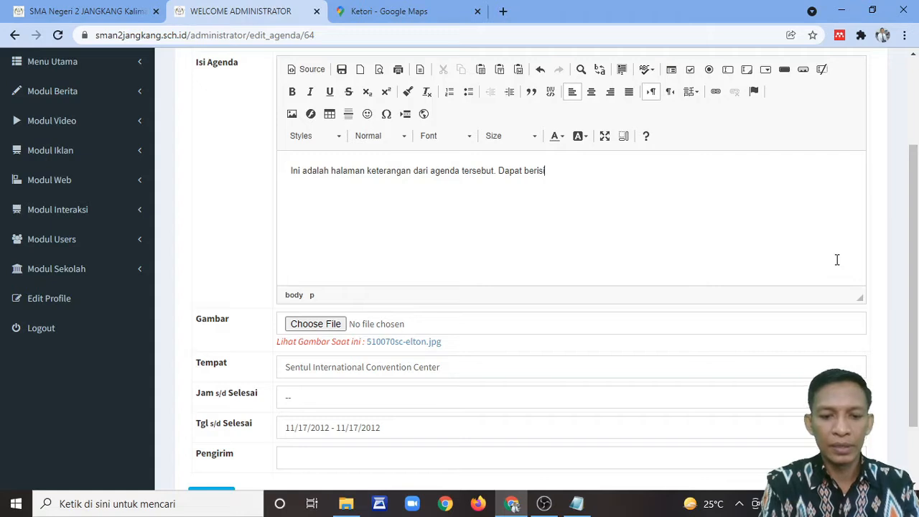
type(" beberapa paragraf")
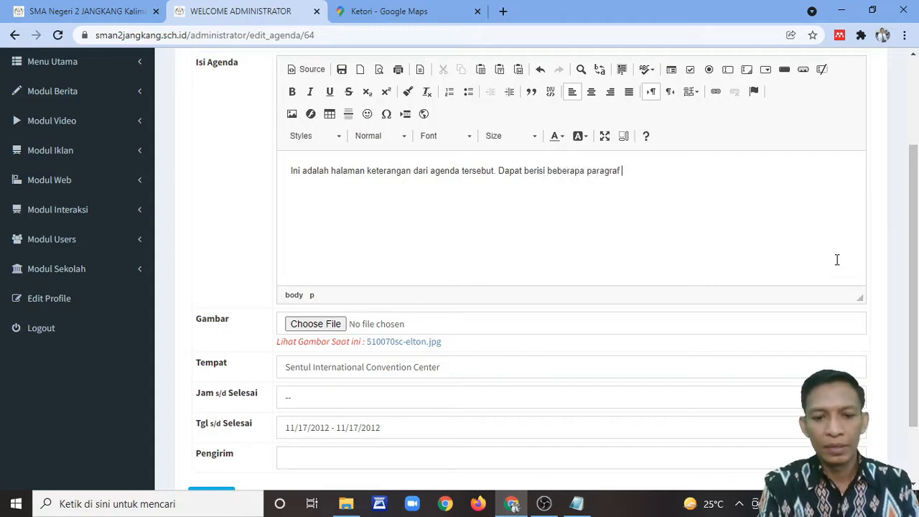
type(" menjelaska")
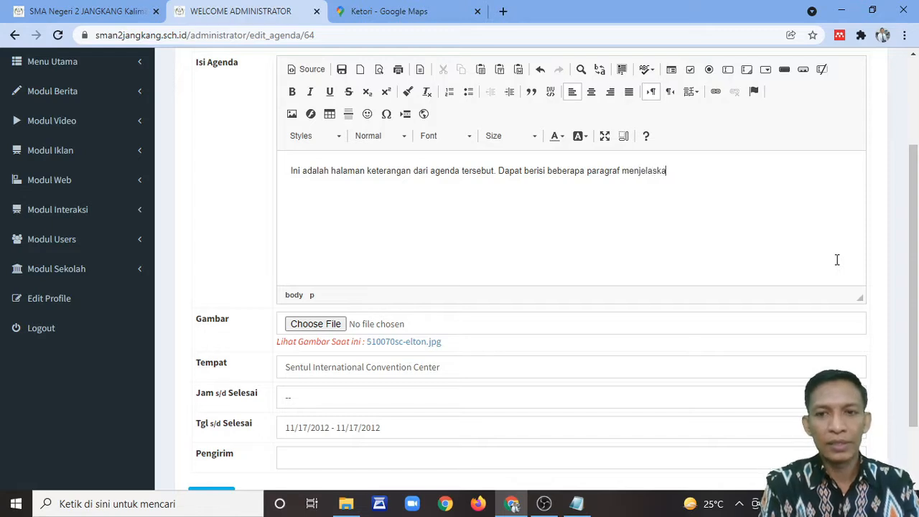
type("n agenda ya")
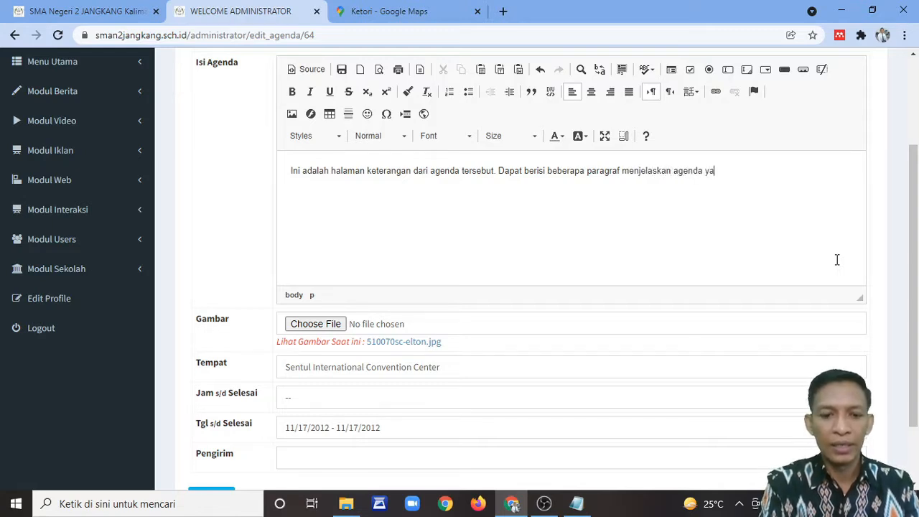
type("ng dimaksud.")
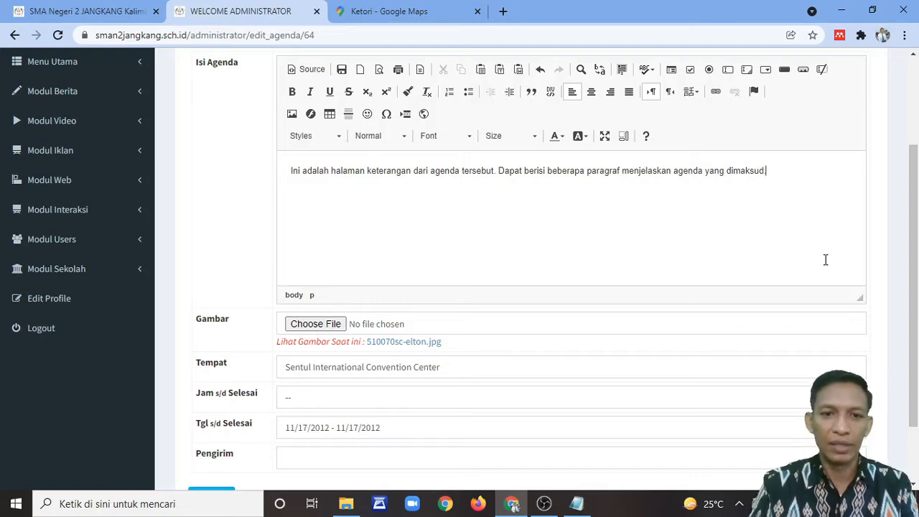
scroll(398, 231, "down", 1)
scroll(398, 230, "down", 1)
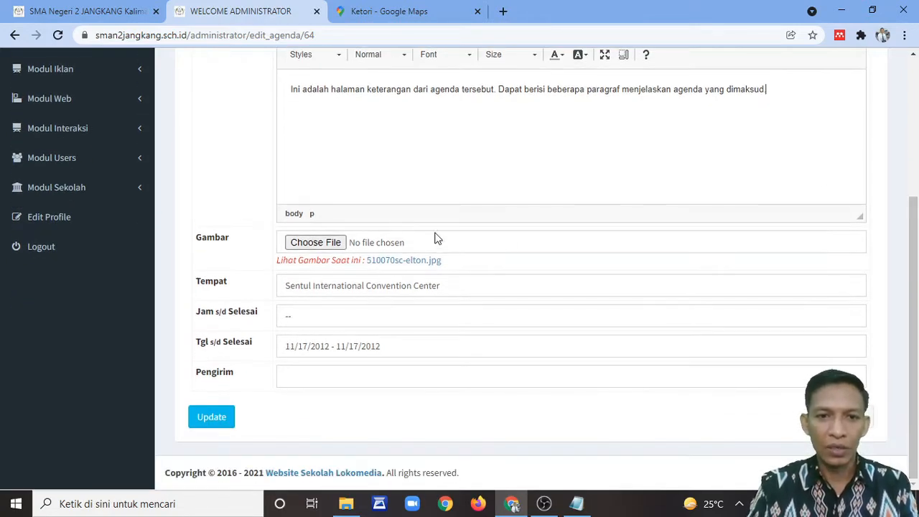
Step: Choose logo-hari-guru-nasional.jpg from Downloads as the agenda's Gambar image
left_click(314, 245)
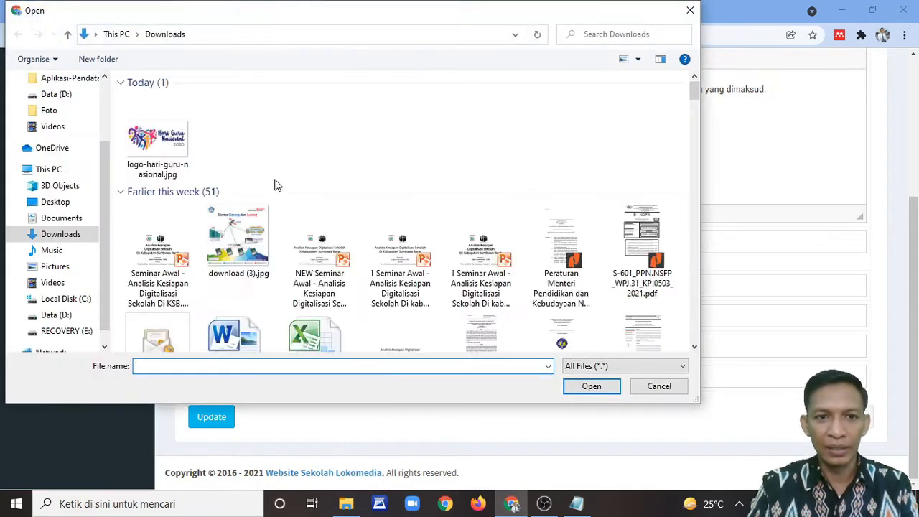
scroll(341, 190, "down", 1)
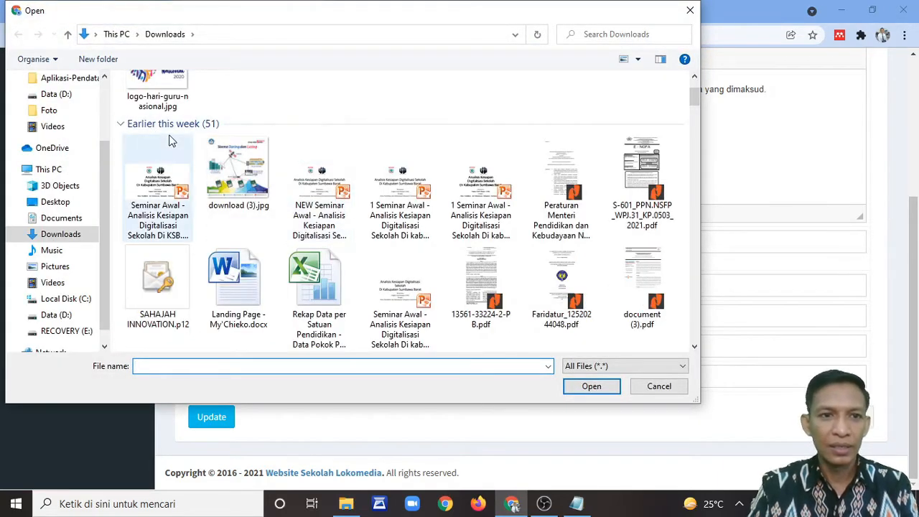
scroll(259, 164, "up", 1)
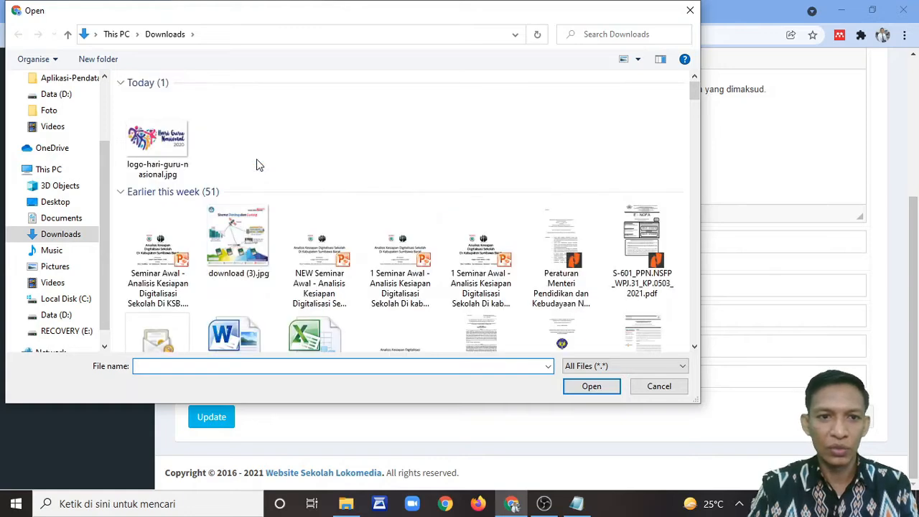
double_click(163, 151)
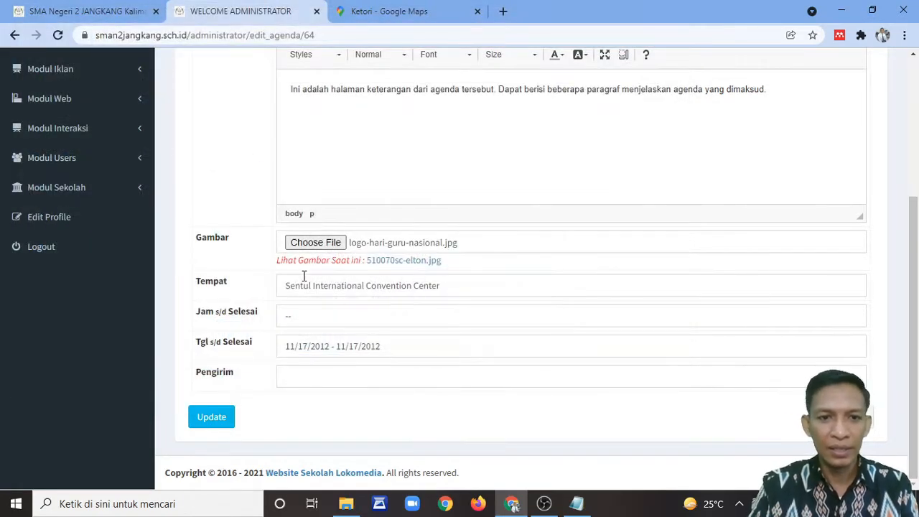
Step: Replace Tempat with 'Halaman Parkir SMA Negeri 2 Jangkang' and set Jam s/d Selesai to '08.00 - 10.00 WITA'
left_click_drag(471, 283, 236, 281)
type("Halaman ")
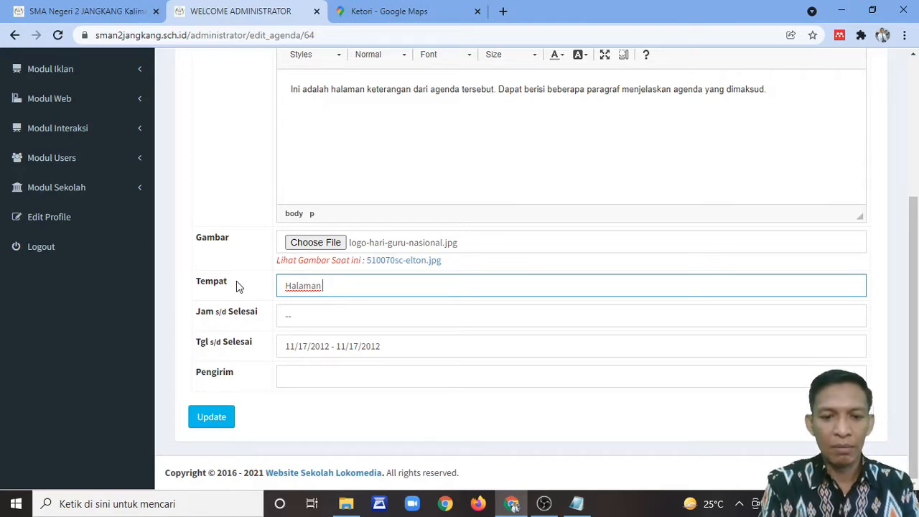
type("Parkir S")
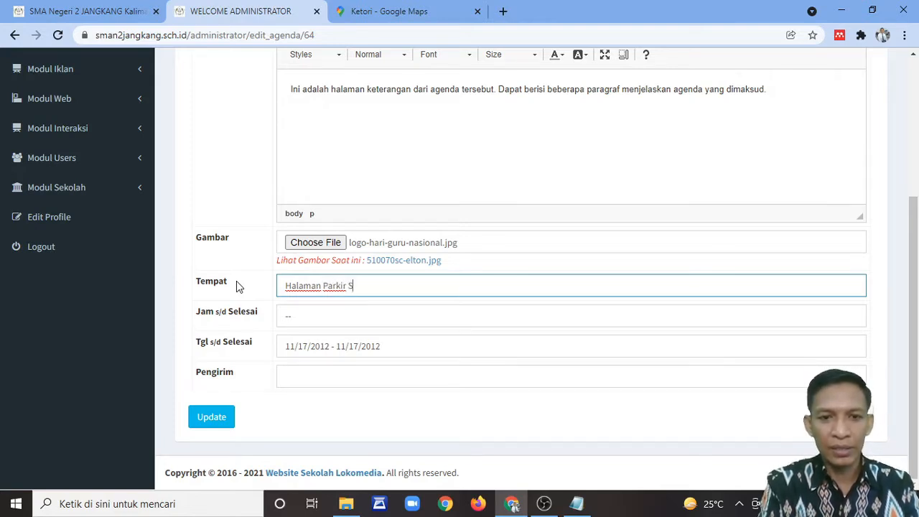
type("MA Negeri")
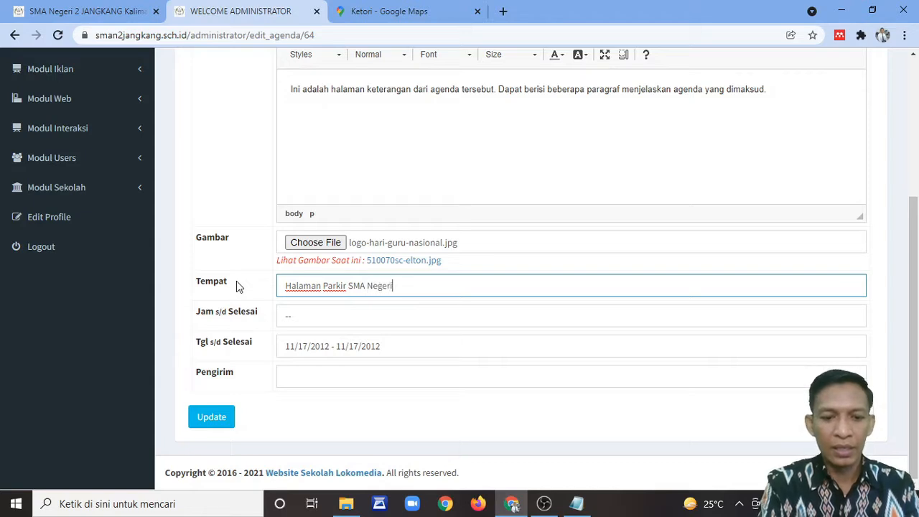
type(" 2 Jangkang")
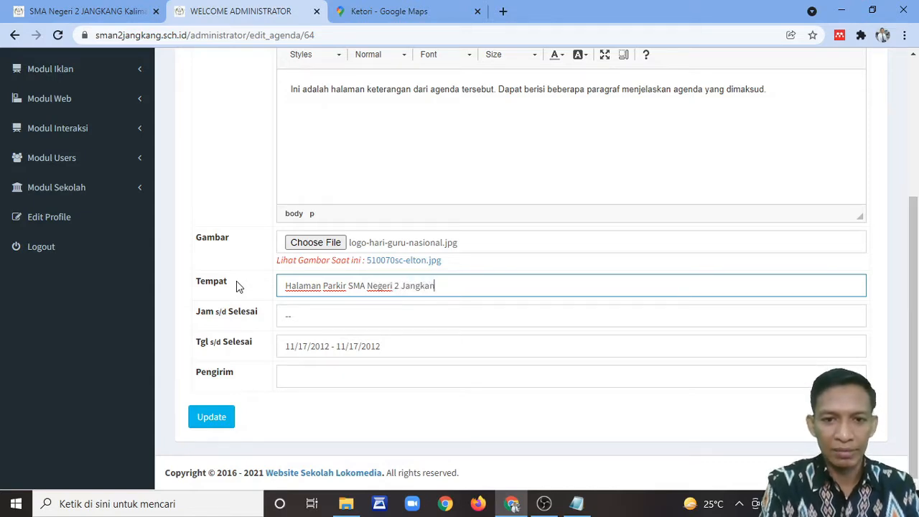
left_click(341, 316)
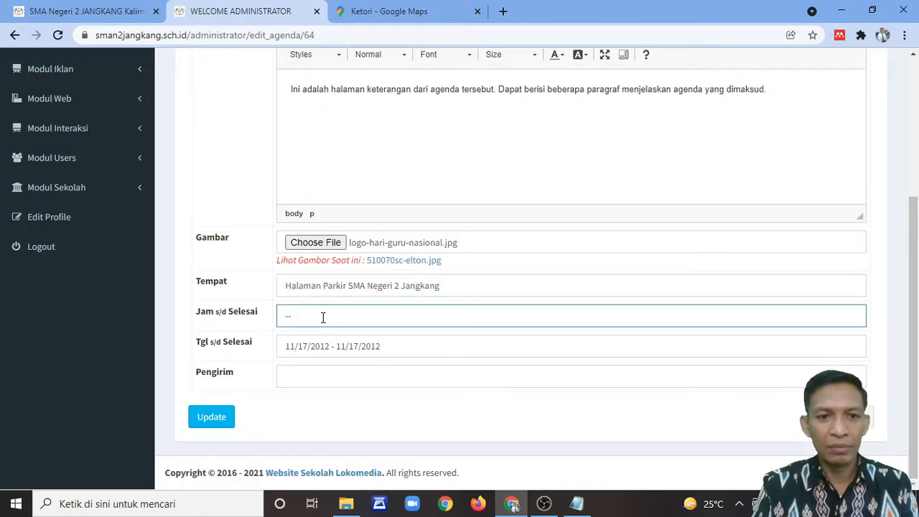
left_click_drag(323, 318, 264, 322)
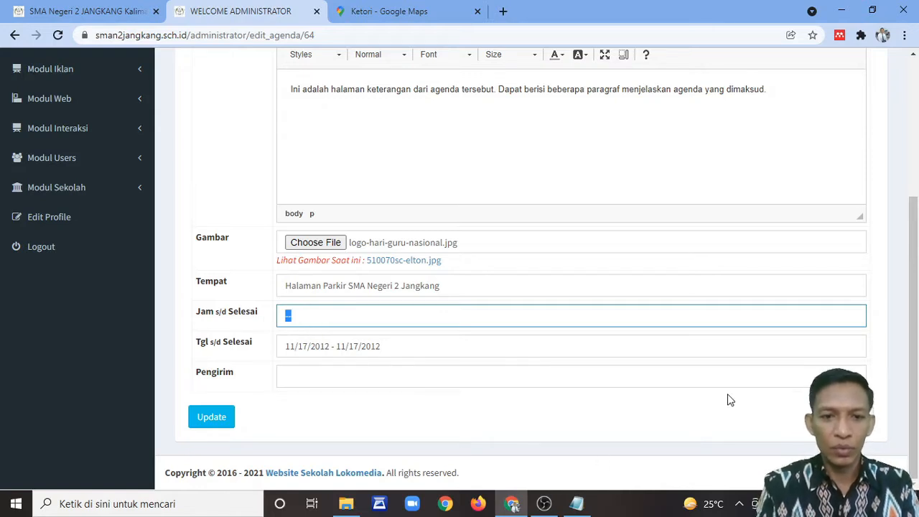
type("08")
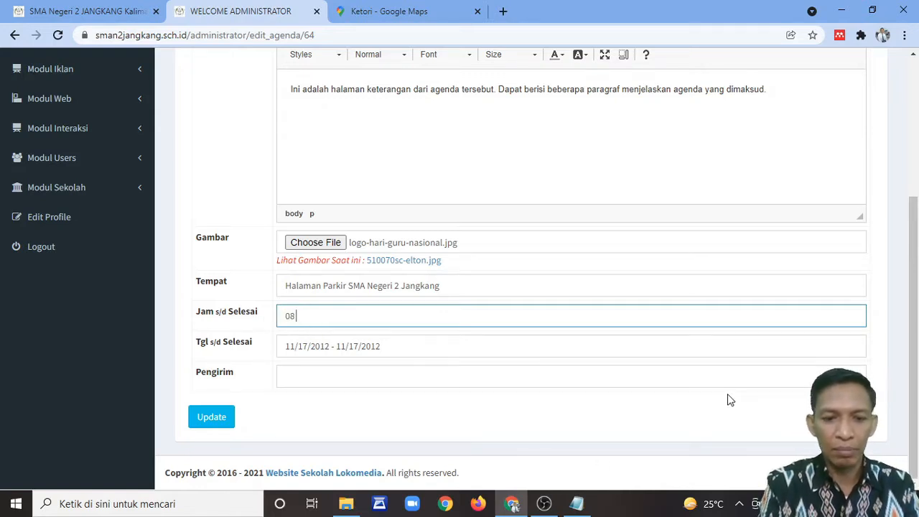
type(".")
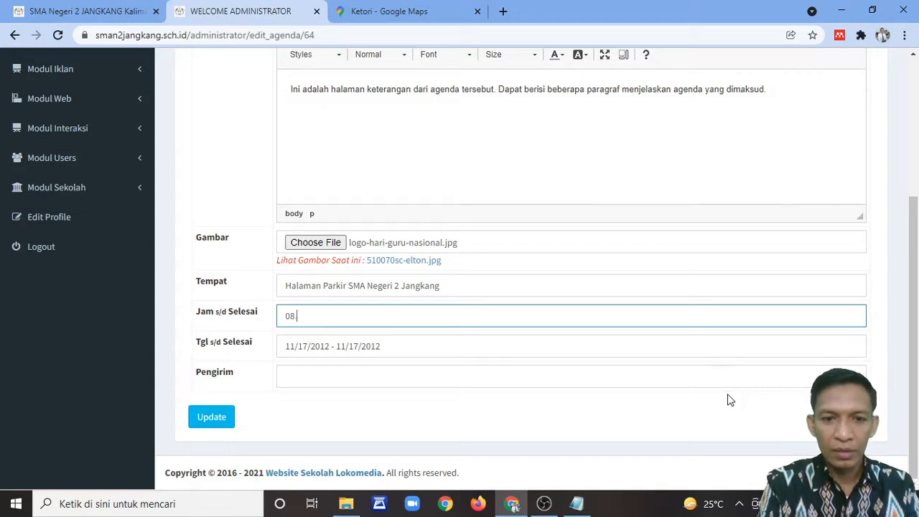
type("00 WITA")
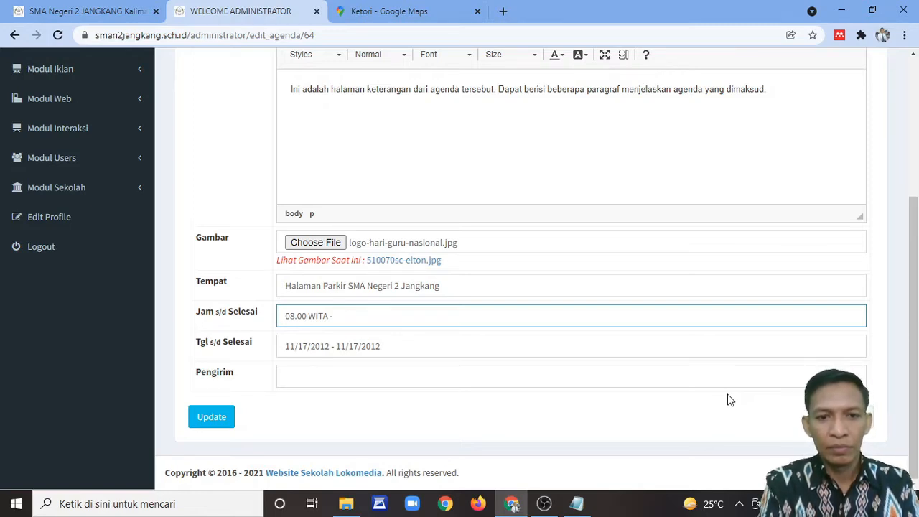
type("-")
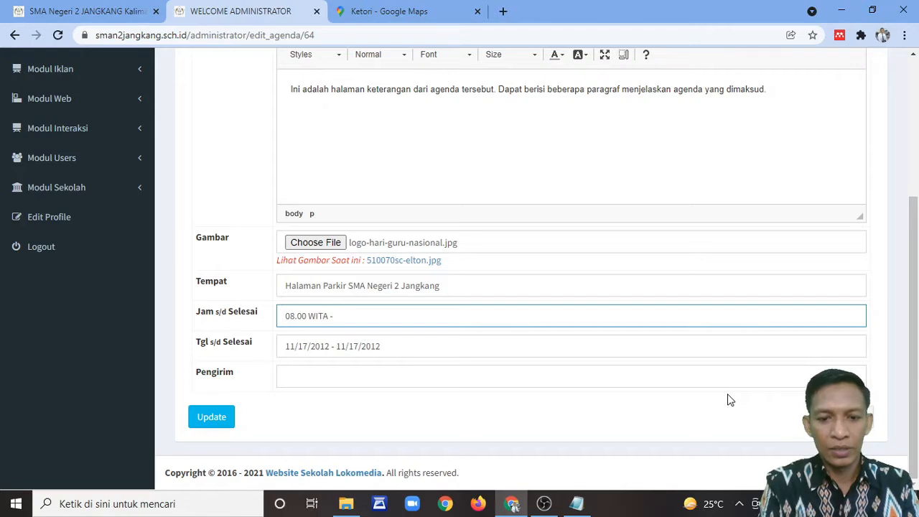
type(" 10.0")
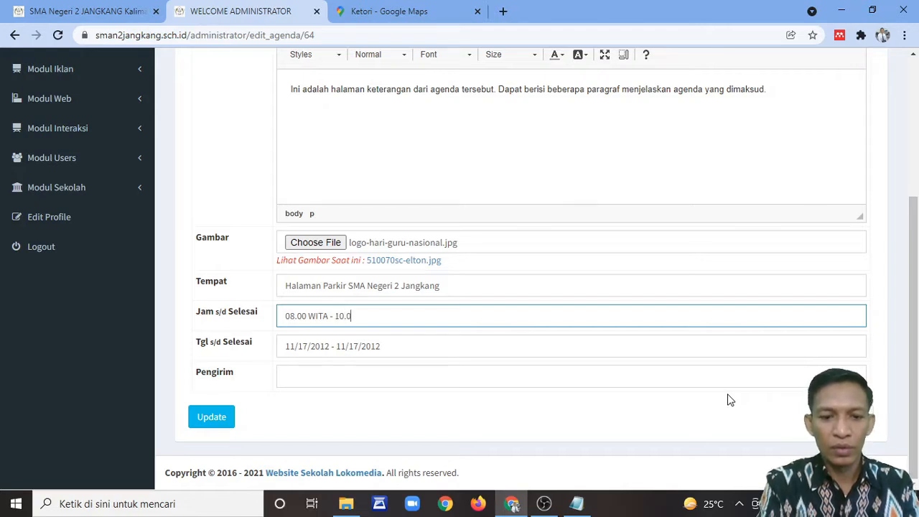
type("0 WITA")
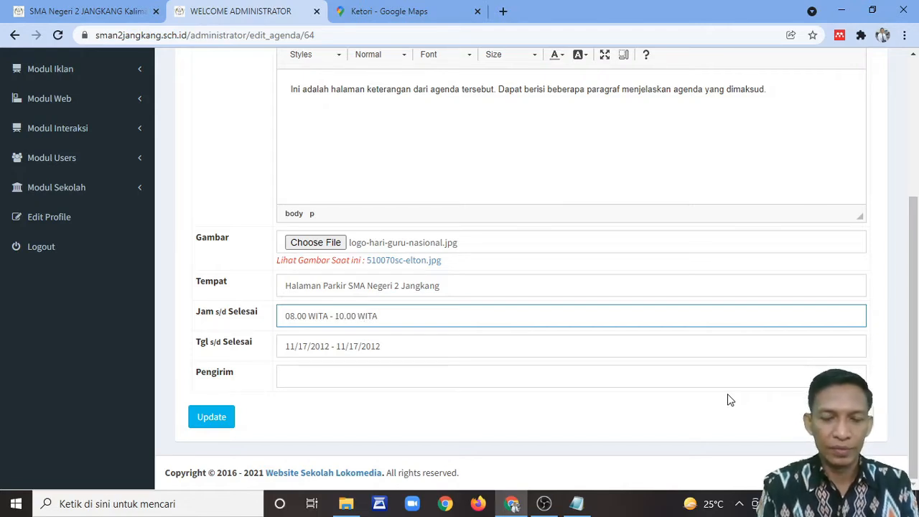
key("BackSpace")
key("BackSpace")
key("BackSpace")
key("BackSpace")
key("BackSpace")
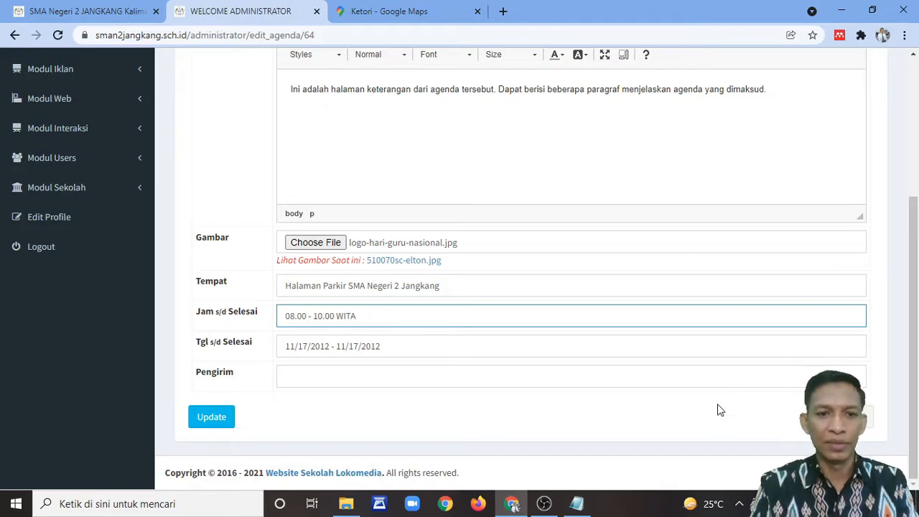
Step: Set Tgl s/d Selesai to 23 November 2012 and save the agenda with Update
left_click(315, 350)
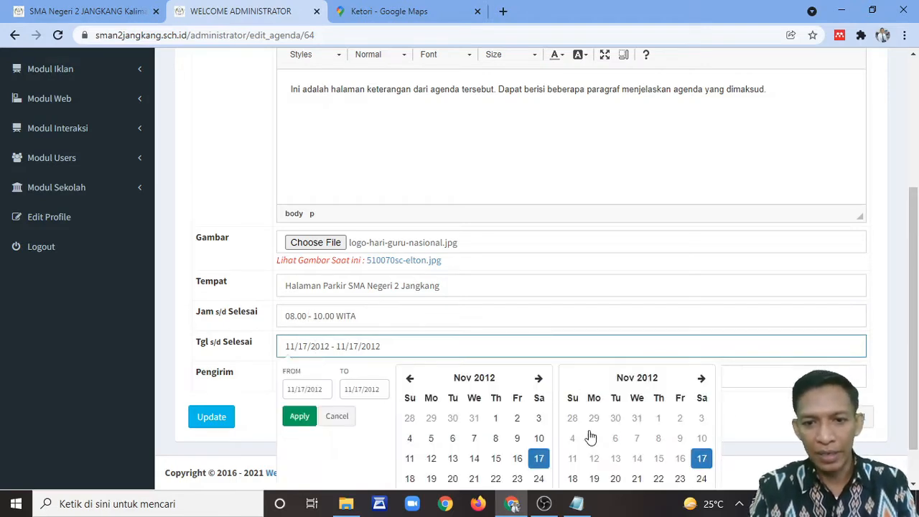
scroll(697, 425, "down", 1)
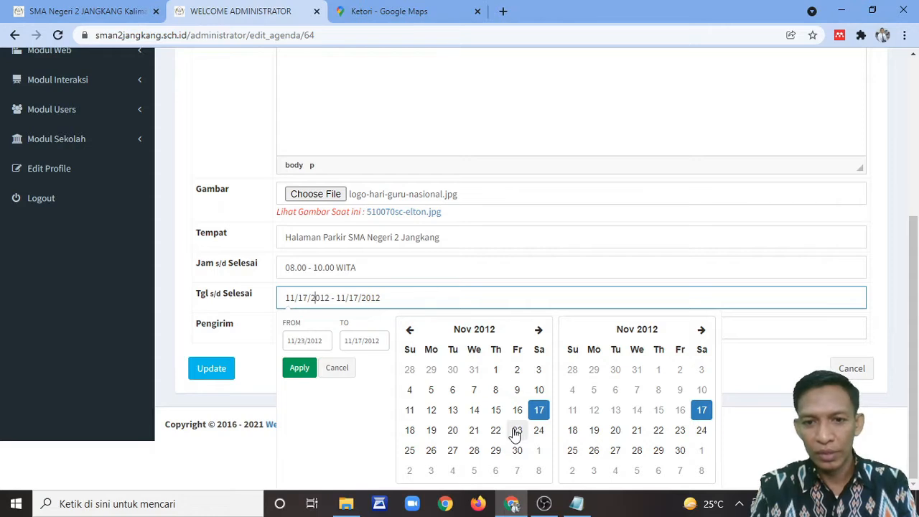
left_click(516, 432)
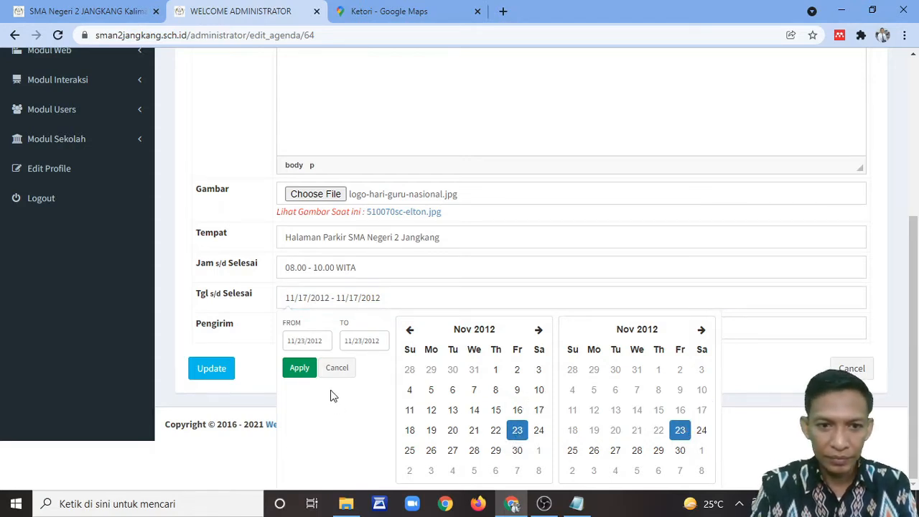
left_click(298, 368)
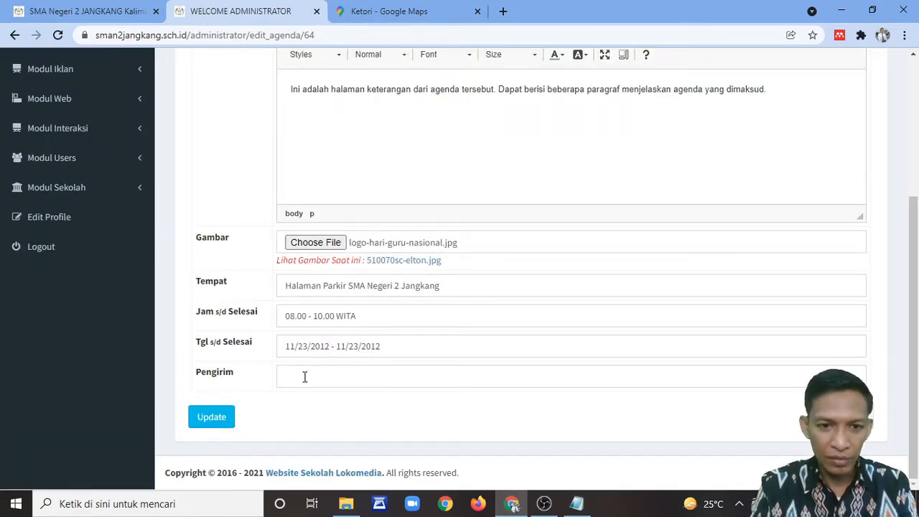
left_click(307, 377)
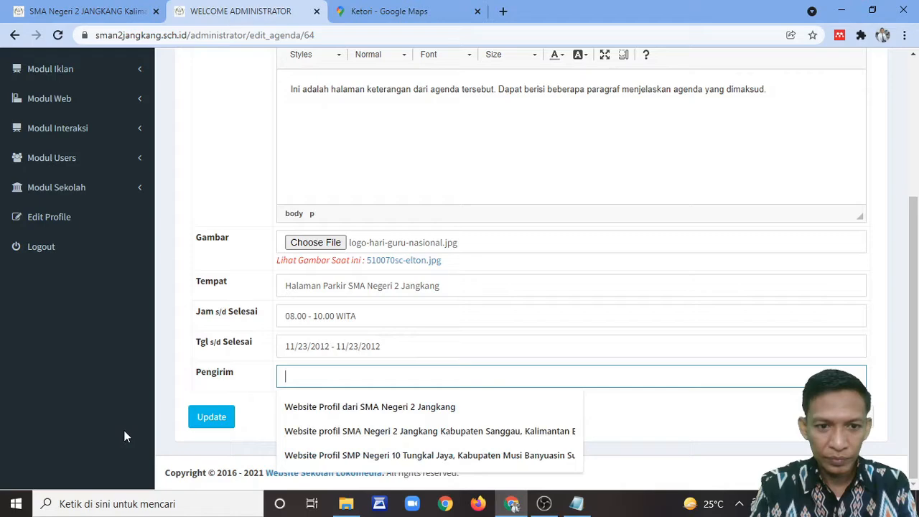
left_click(215, 427)
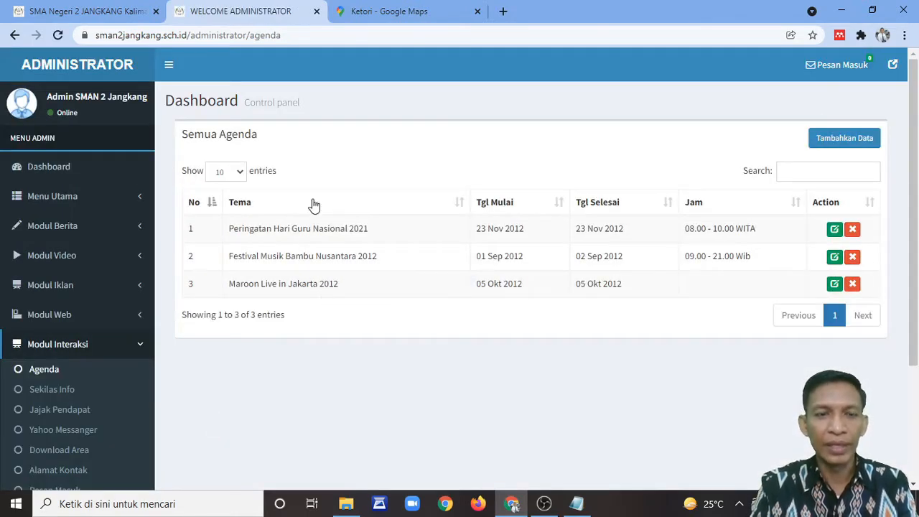
Step: Reload the public homepage and check that Agenda lists 'Peringatan Hari Guru Nasional 2021'
left_click(87, 10)
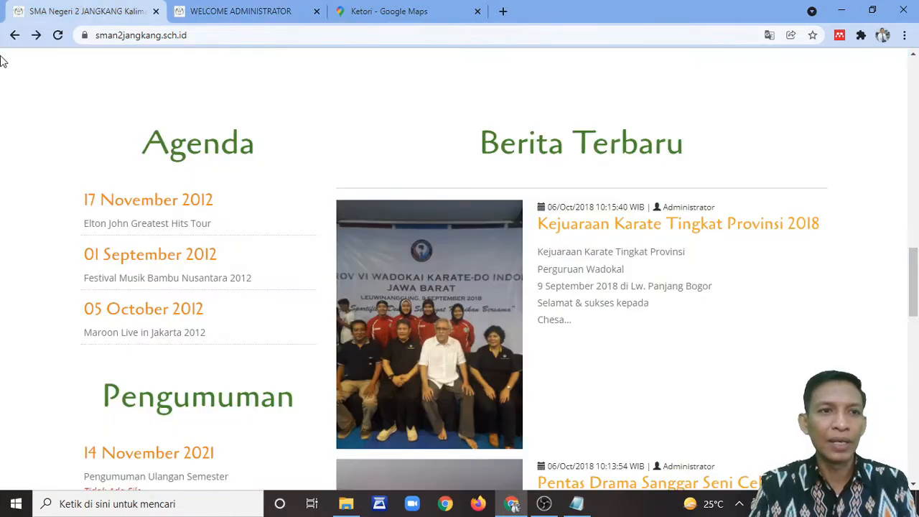
left_click(57, 35)
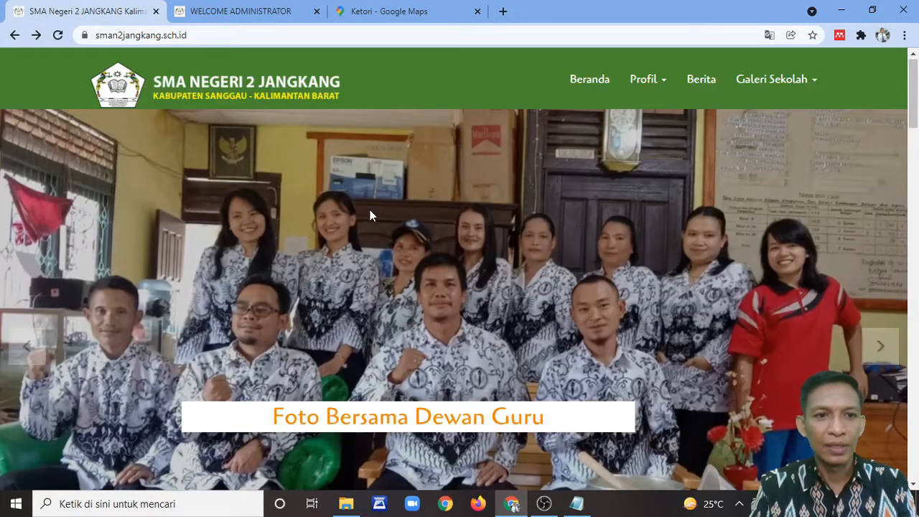
scroll(370, 211, "down", 10)
scroll(370, 232, "down", 3)
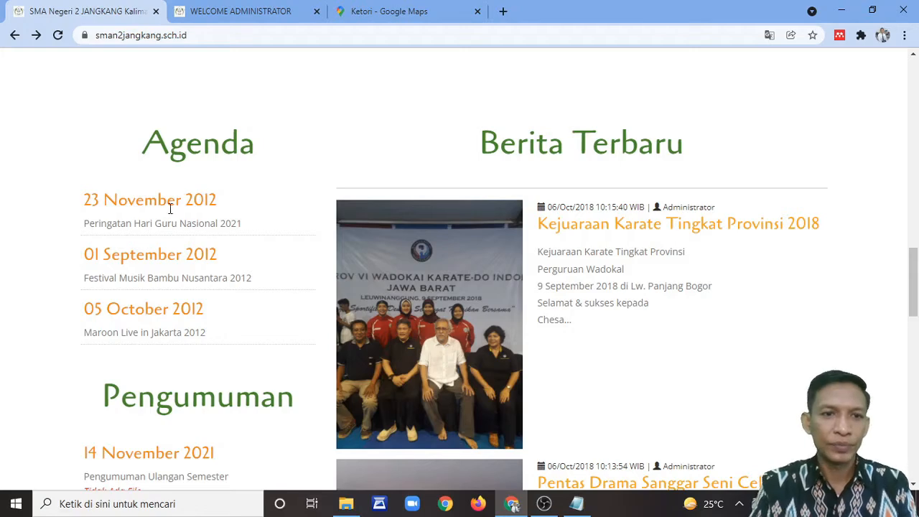
scroll(416, 212, "down", 3)
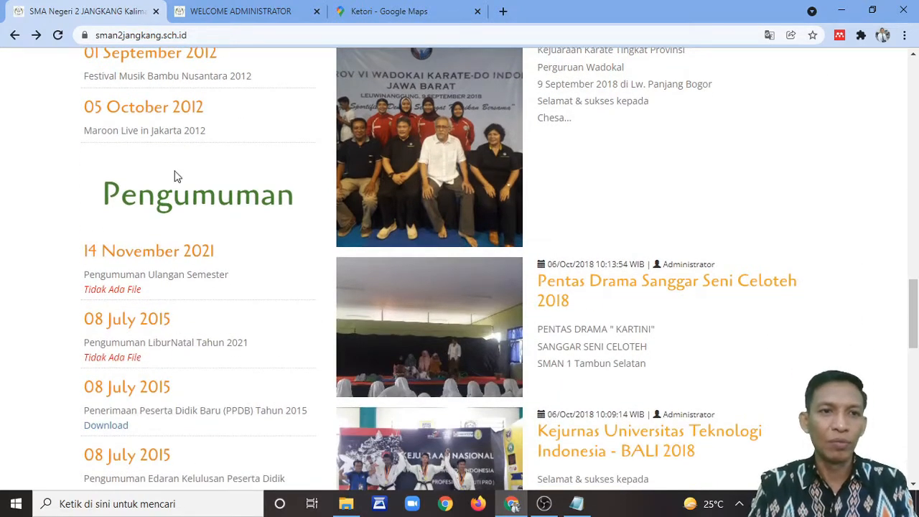
scroll(176, 236, "up", 3)
Step: Back in the admin panel, open Modul Sekolah > Pengumuman to list the announcements
left_click(241, 12)
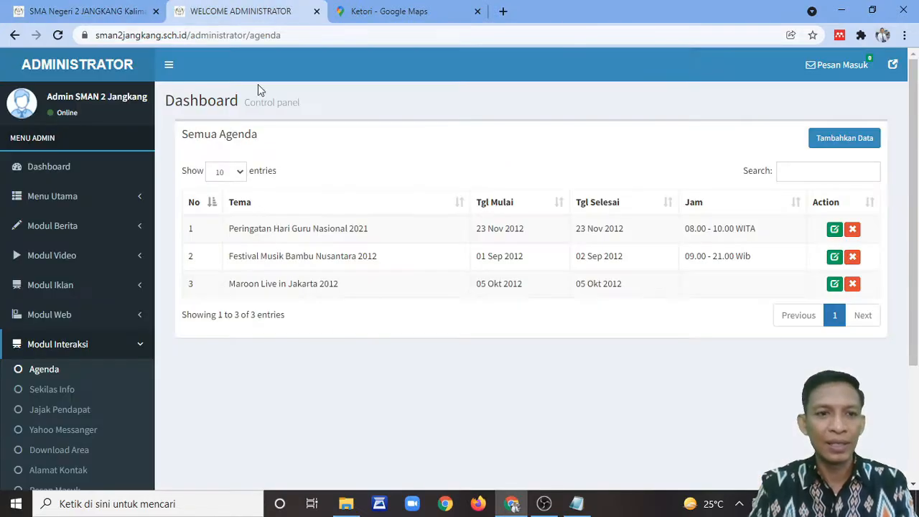
scroll(159, 350, "down", 1)
scroll(144, 351, "down", 2)
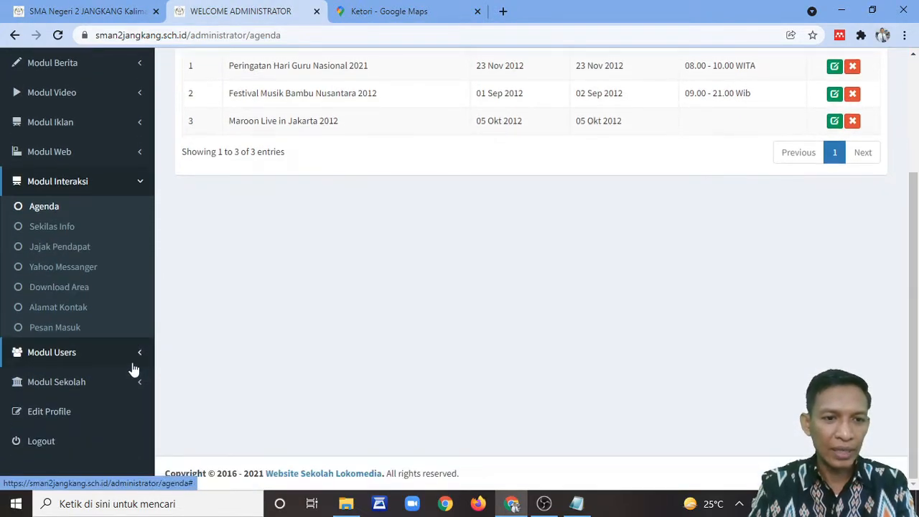
left_click(80, 382)
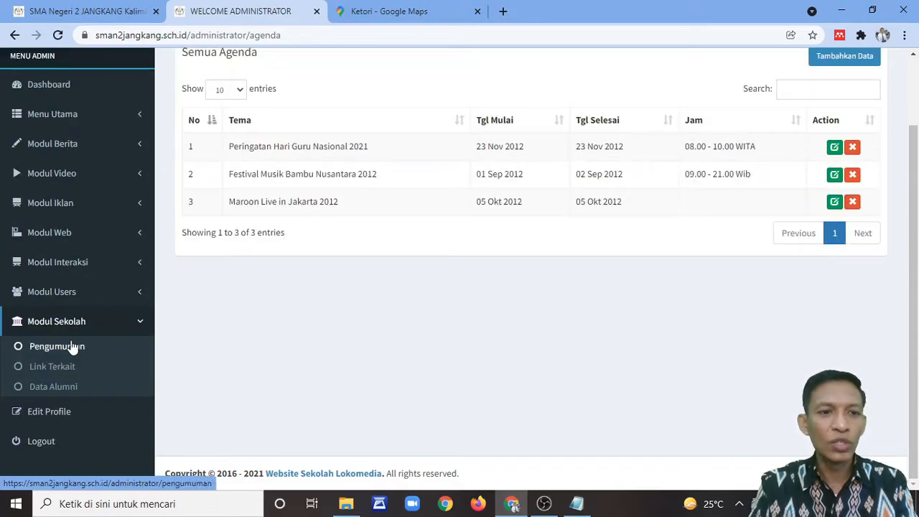
left_click(72, 352)
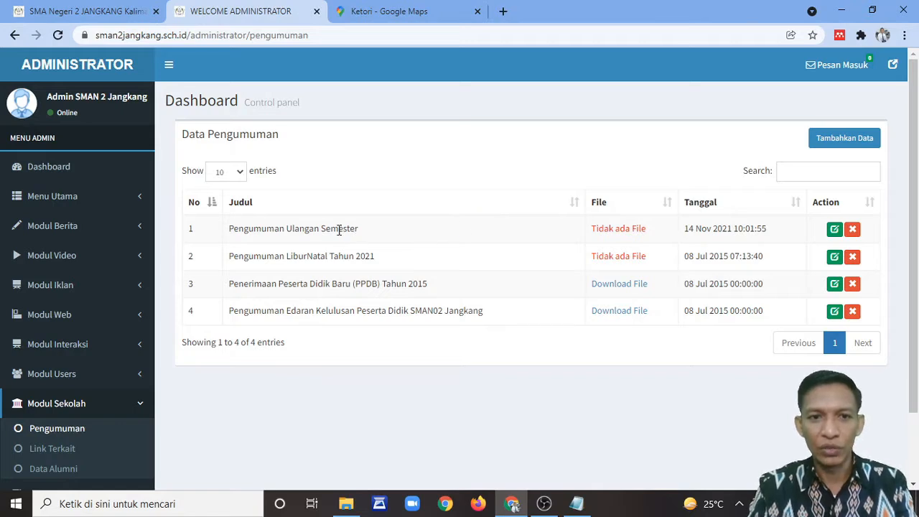
Step: Retitle the first announcement 'Pengumuman Ujian Tengah Semester' and add Keterangan 'Ini adalah keterangan terkait pengumuman yang dimaksud'
left_click(834, 228)
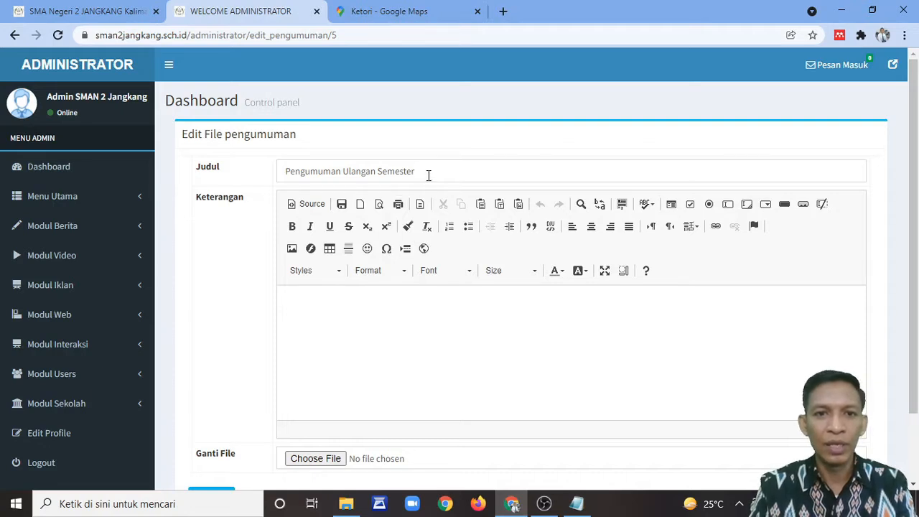
left_click_drag(427, 175, 347, 178)
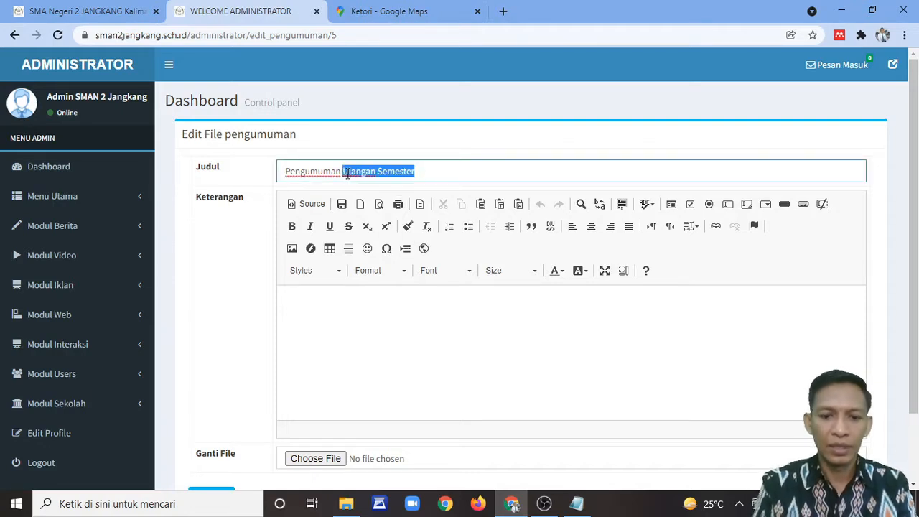
type("U")
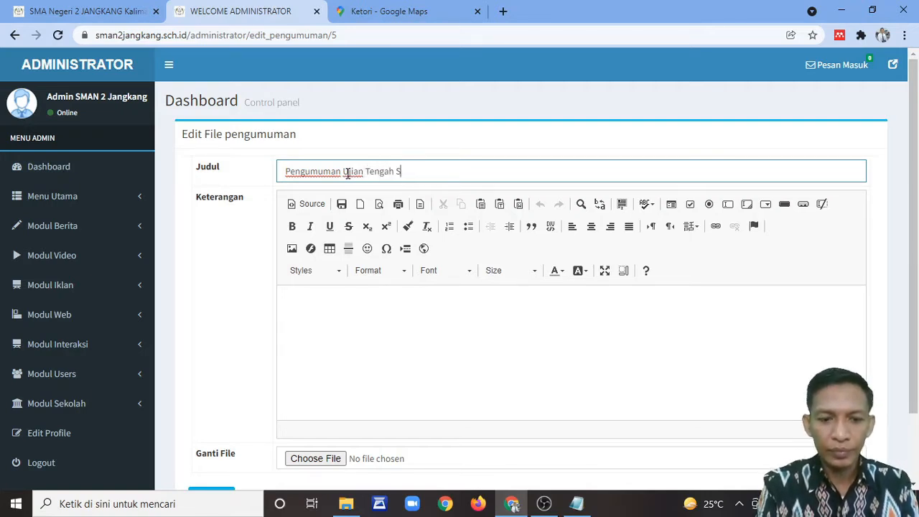
left_click(374, 320)
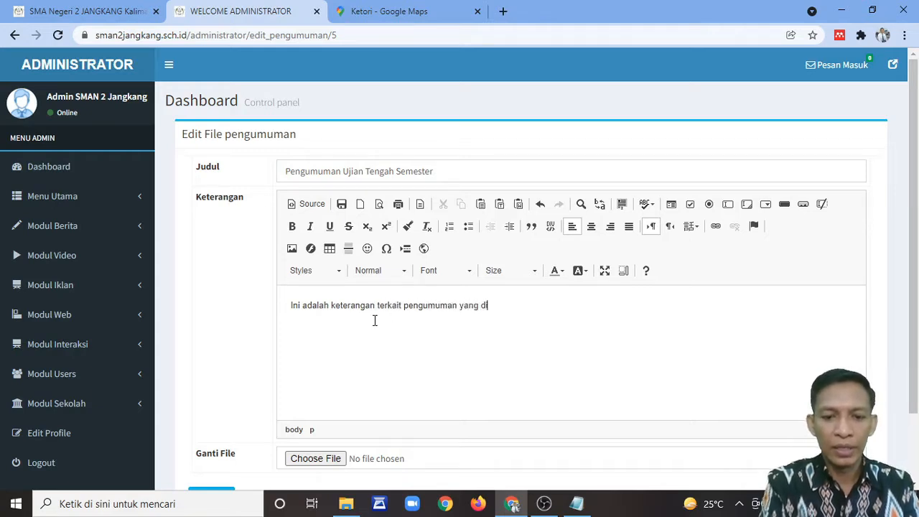
scroll(430, 320, "down", 2)
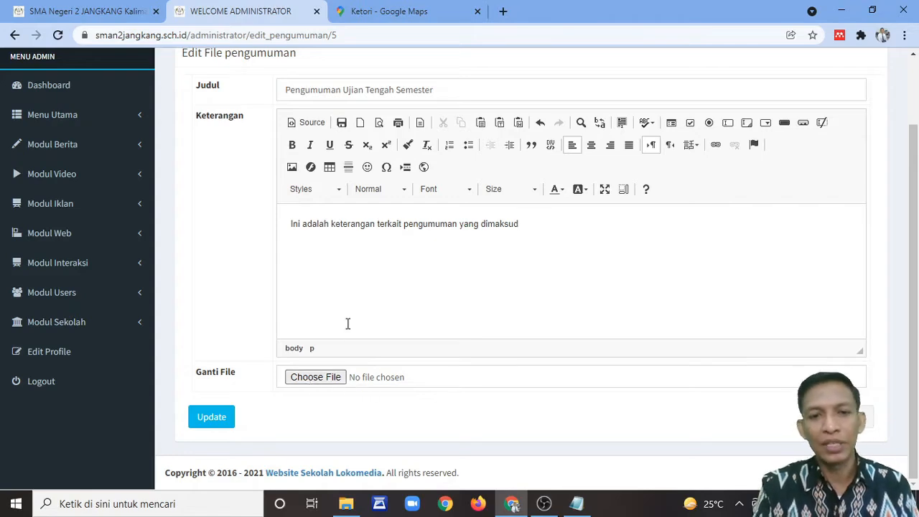
Step: Choose EDISI-39-2019-1.pdf from Downloads as the announcement file and save with Update
left_click(318, 377)
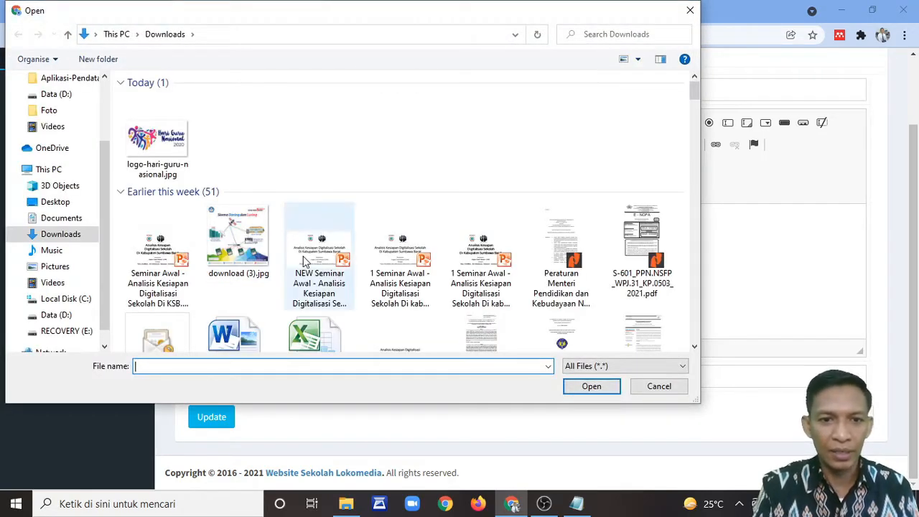
scroll(310, 217, "down", 1)
scroll(311, 217, "down", 2)
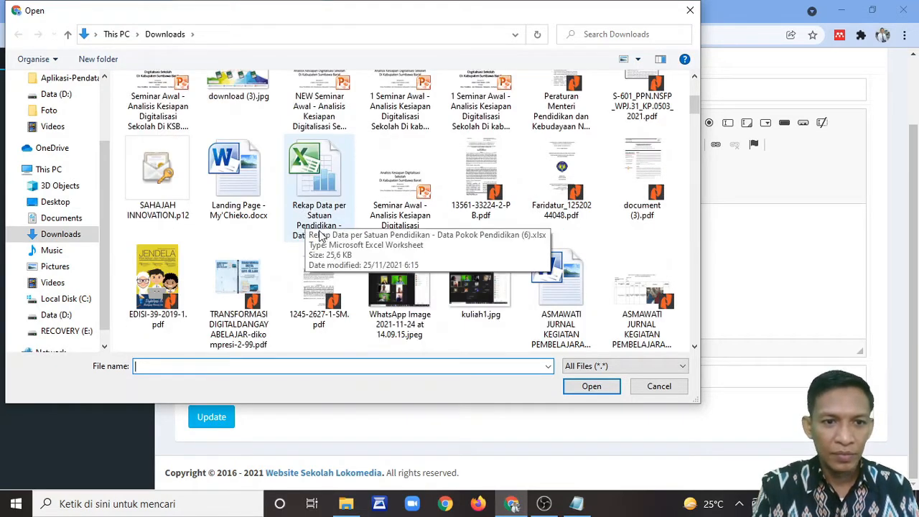
double_click(165, 276)
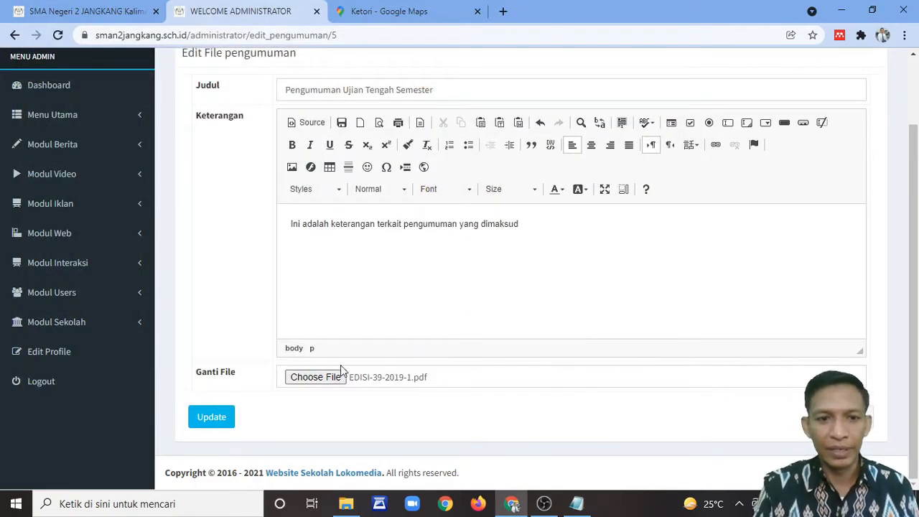
left_click(212, 422)
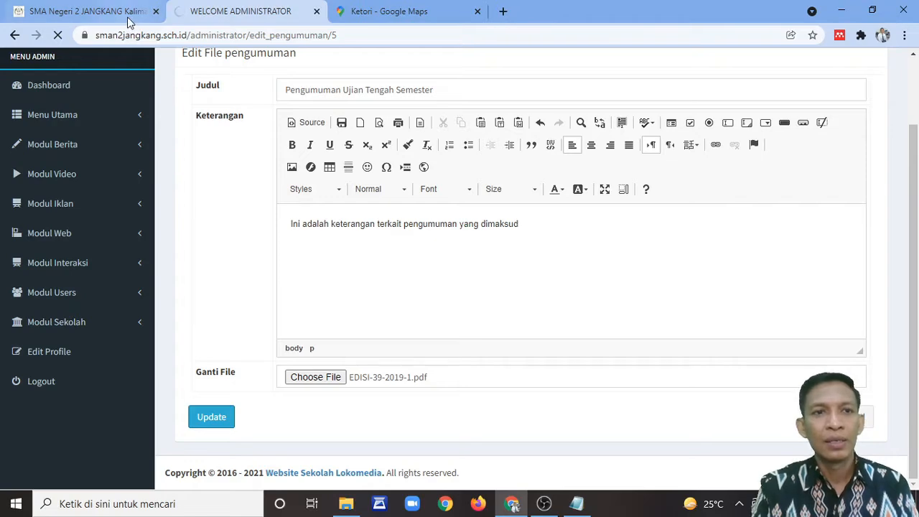
Step: Reload the public homepage and check Pengumuman, where the announcement still shows Tidak Ada File
mouse_move(128, 17)
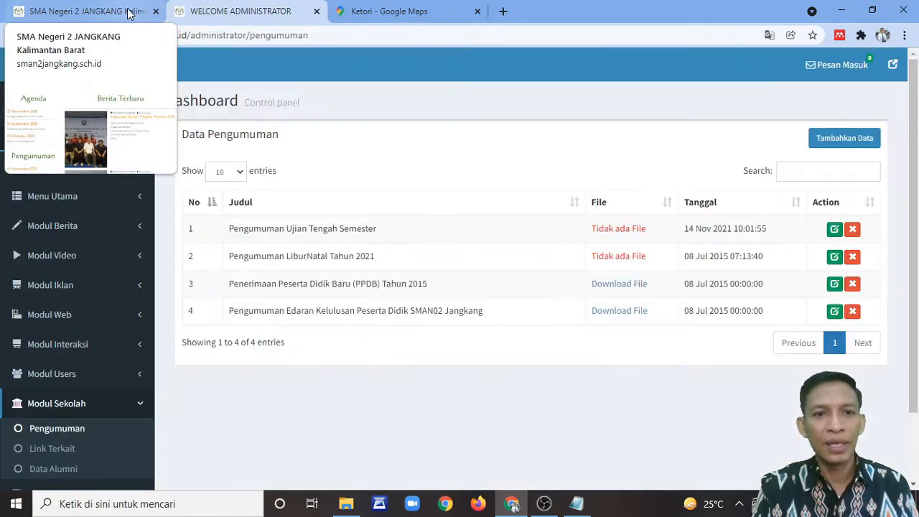
left_click(127, 13)
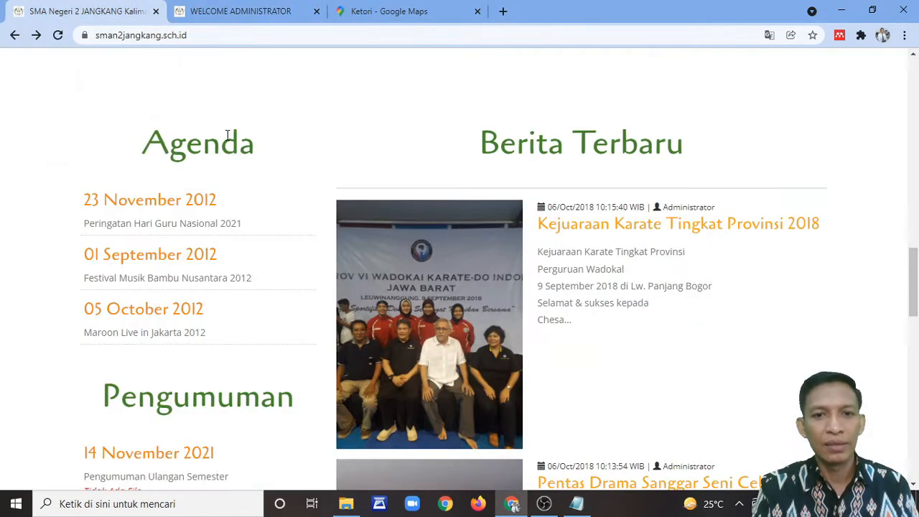
scroll(222, 154, "down", 1)
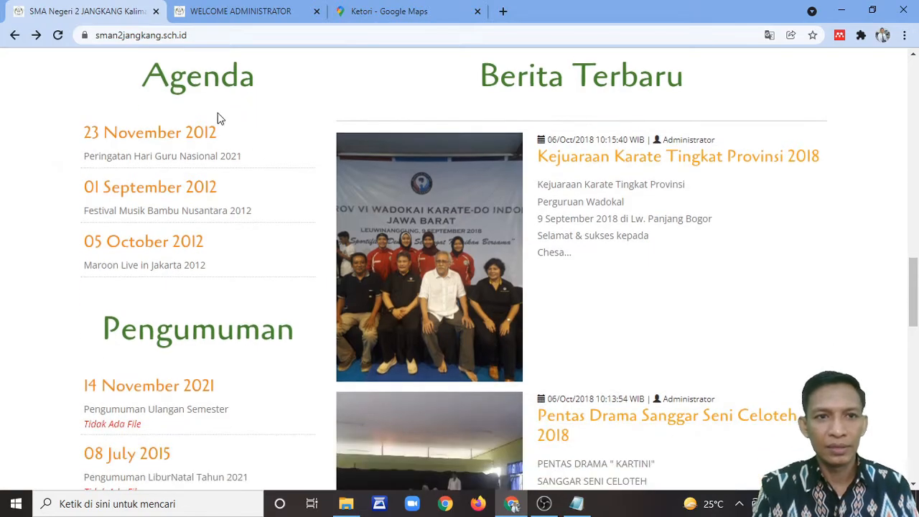
left_click(57, 35)
scroll(209, 161, "down", 15)
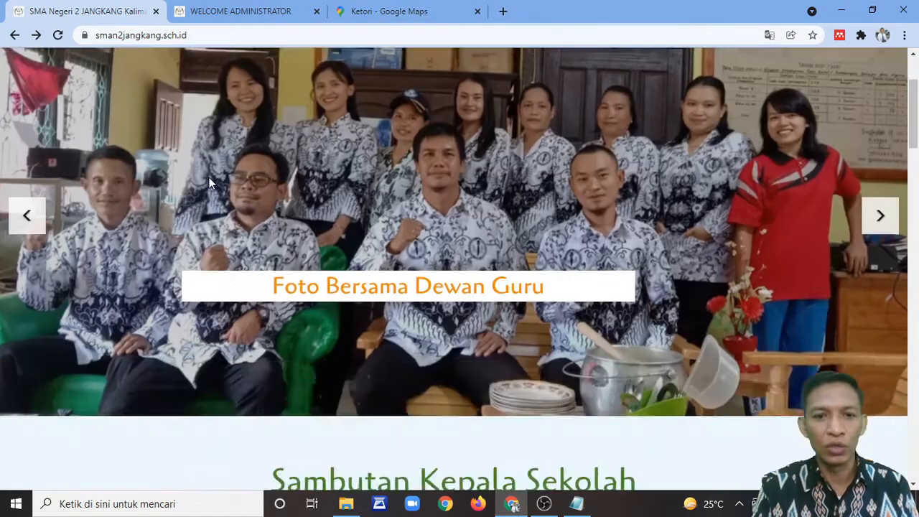
scroll(209, 193, "down", 3)
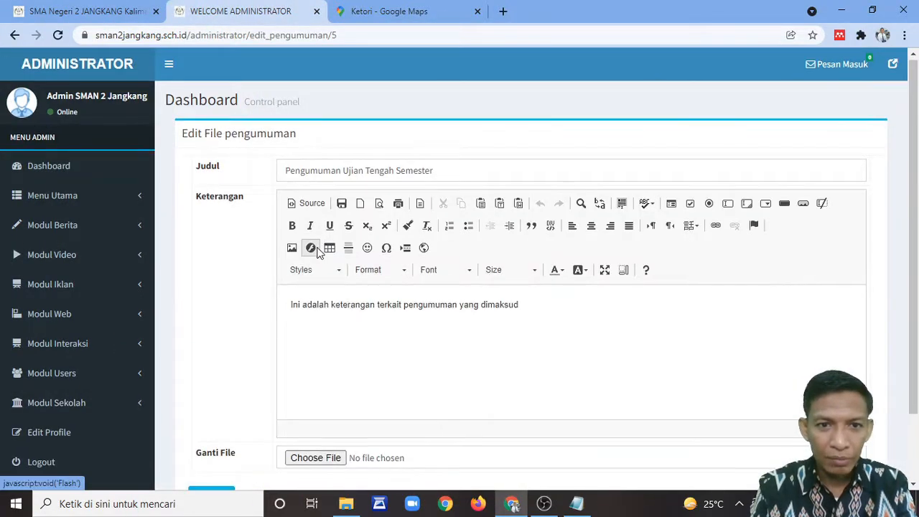
scroll(318, 252, "down", 2)
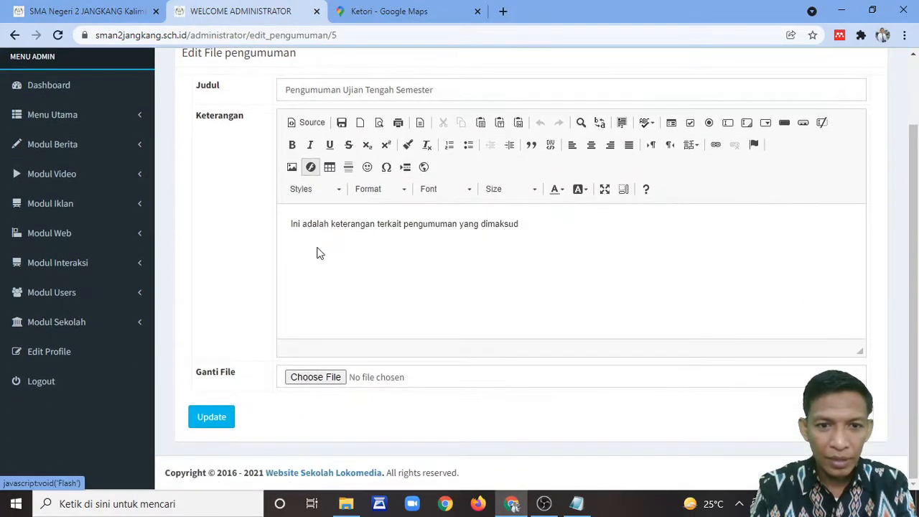
Step: Attach the NEW Seminar Awal .pptx presentation to the announcement and save it with Update
left_click(318, 379)
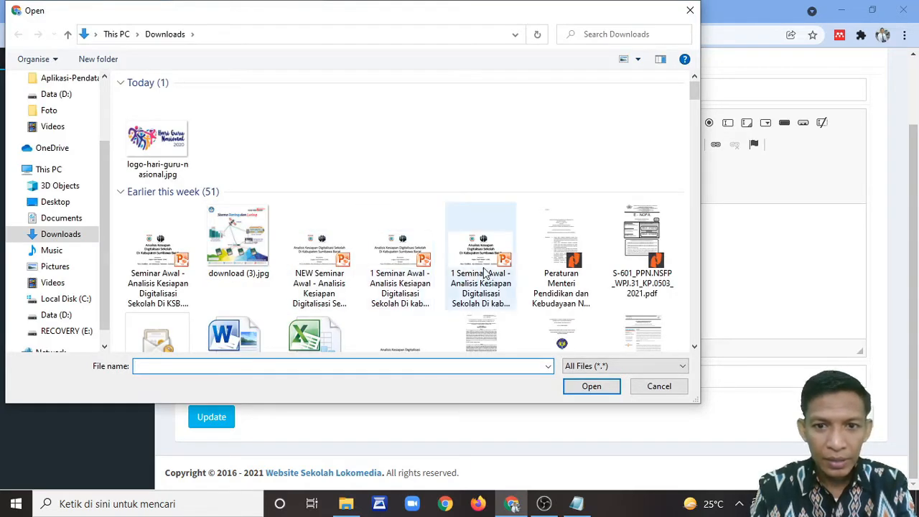
double_click(316, 262)
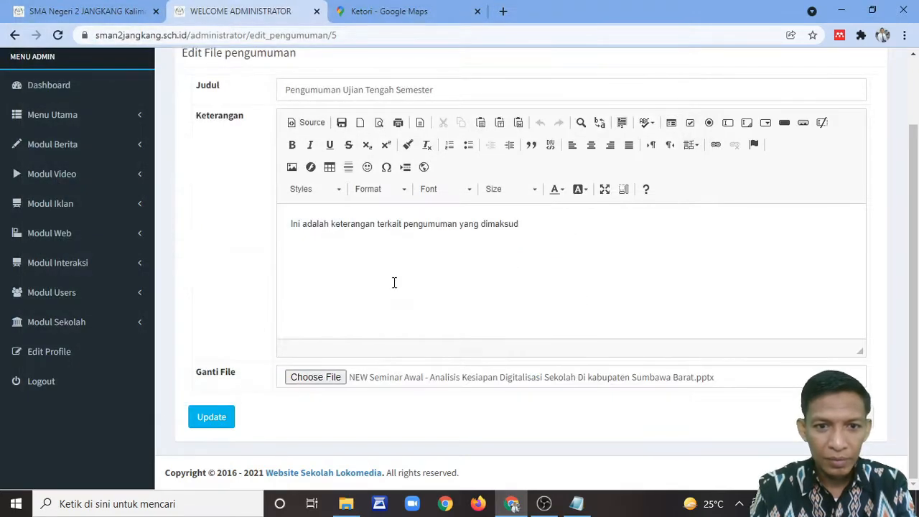
left_click(221, 423)
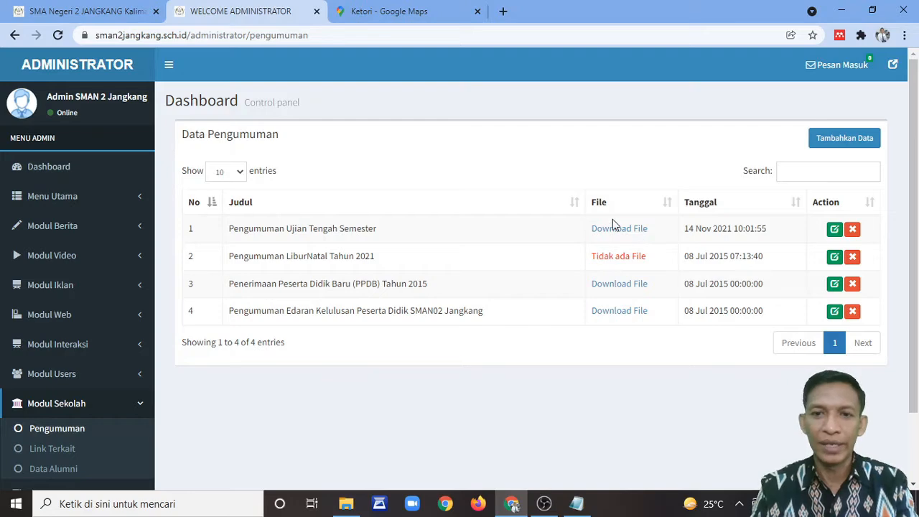
Step: Refresh the public homepage and download the file under 'Pengumuman Ujian Tengah Semester'
left_click(144, 10)
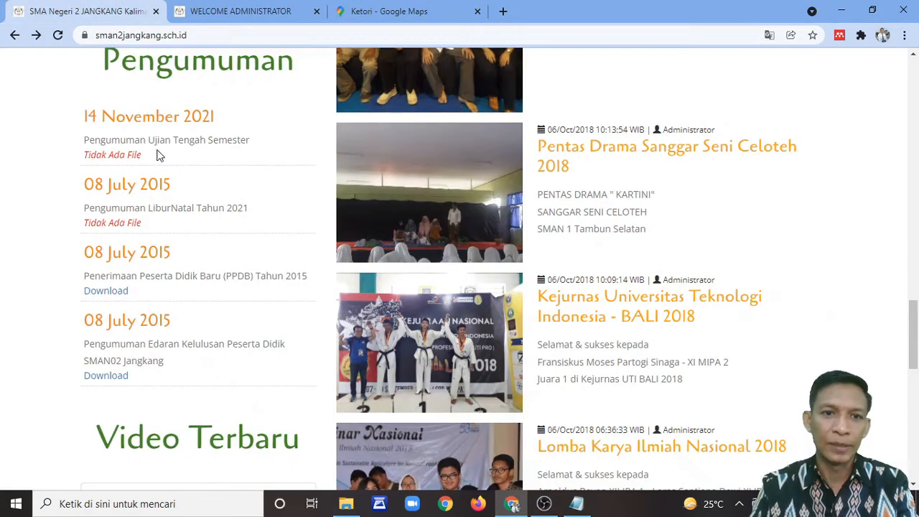
key("F5")
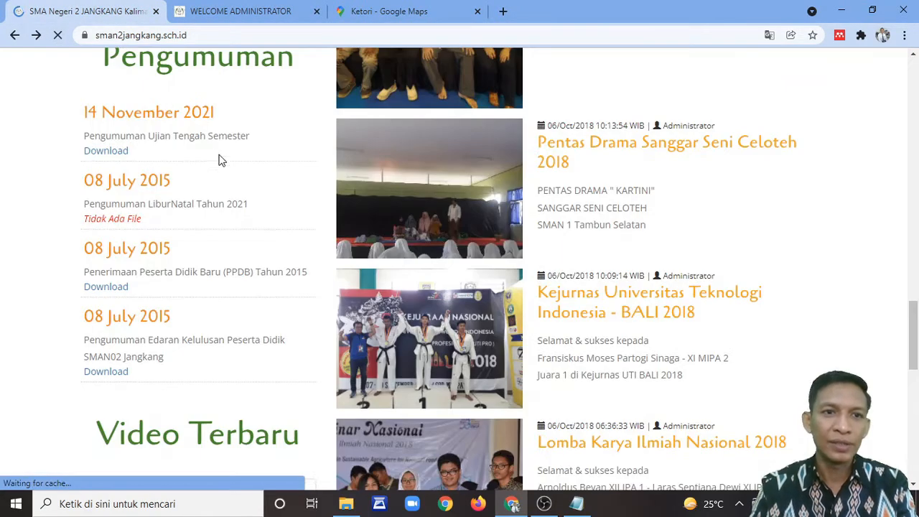
scroll(228, 168, "down", 10)
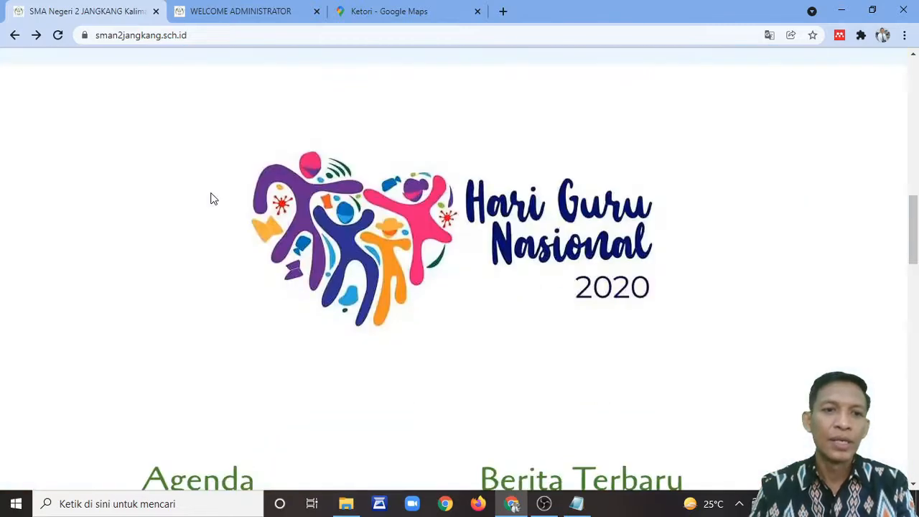
scroll(212, 208, "down", 4)
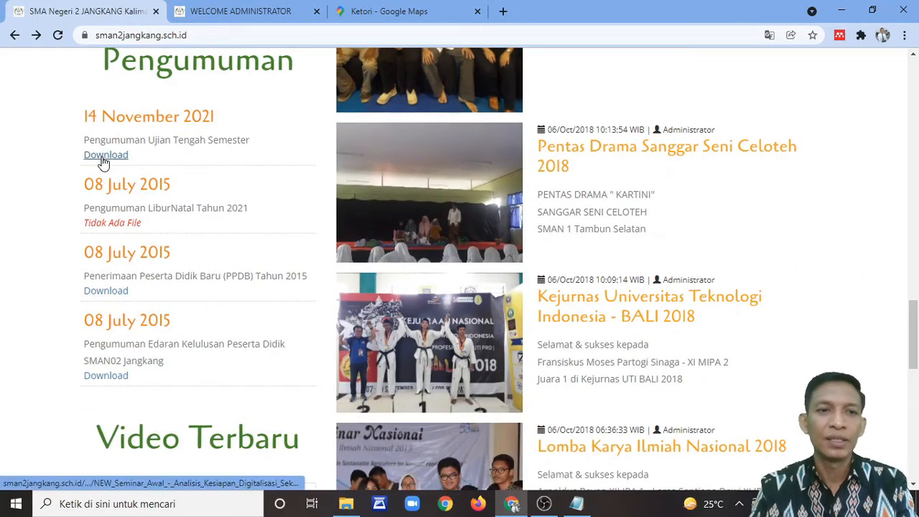
left_click(104, 156)
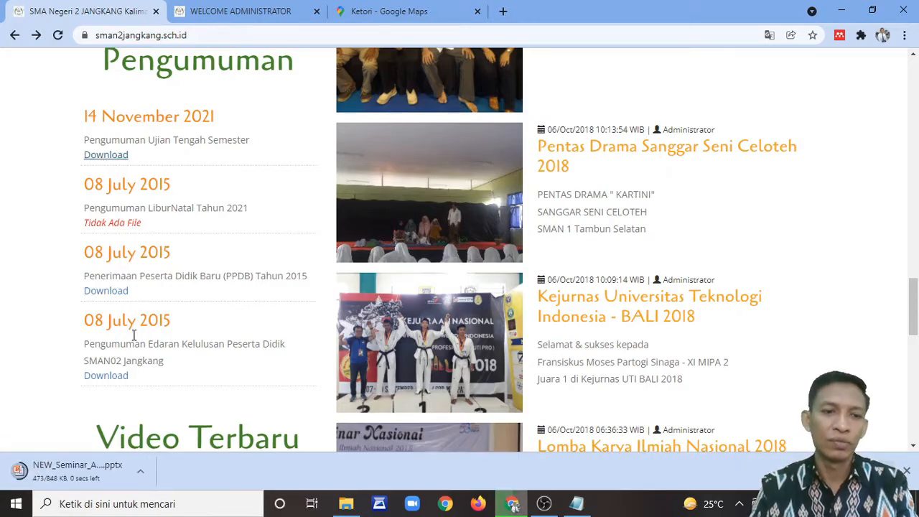
left_click(904, 468)
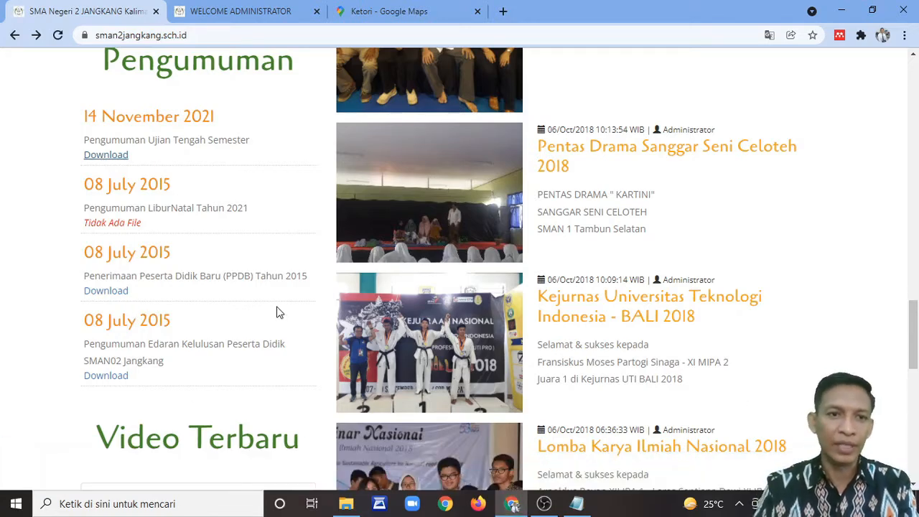
Step: Scroll back up to the top of the homepage and its 'Foto Bersama Dewan Guru' slide
scroll(262, 280, "up", 3)
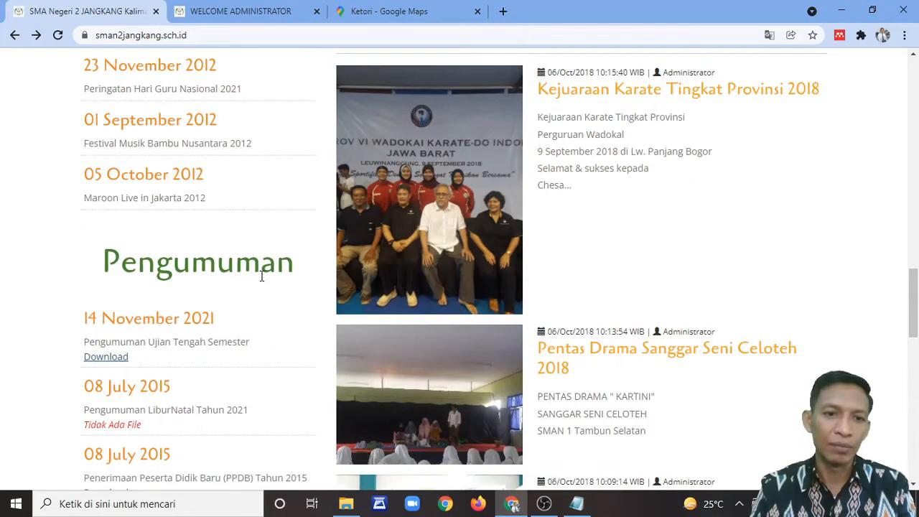
scroll(261, 276, "down", 2)
scroll(191, 257, "down", 3)
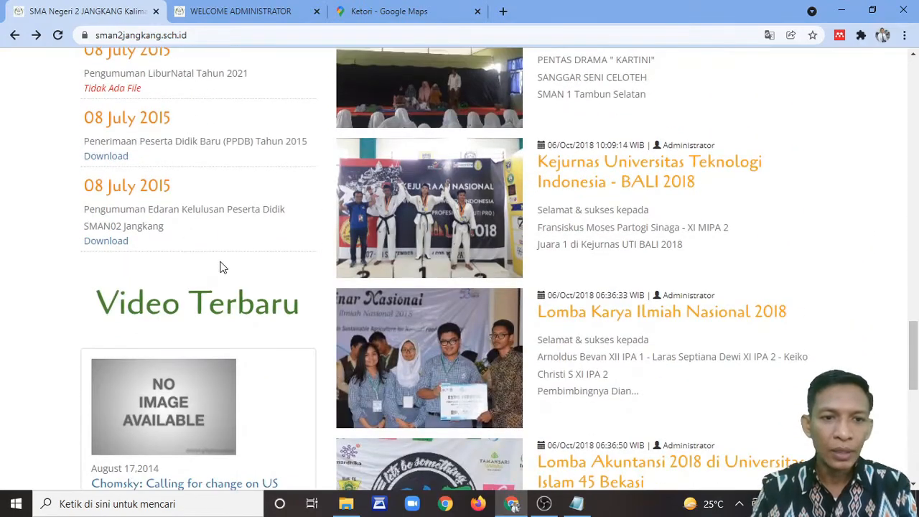
scroll(223, 259, "down", 6)
scroll(223, 254, "up", 7)
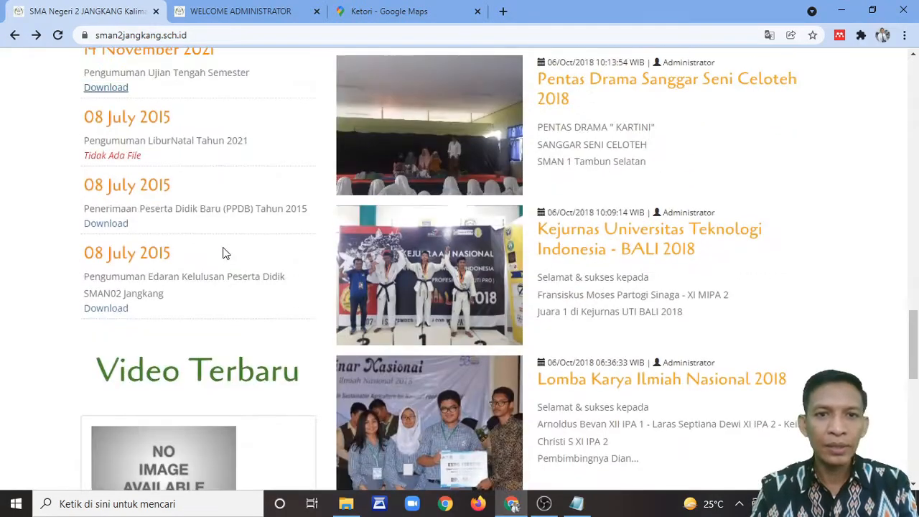
scroll(244, 243, "down", 4)
scroll(621, 230, "up", 14)
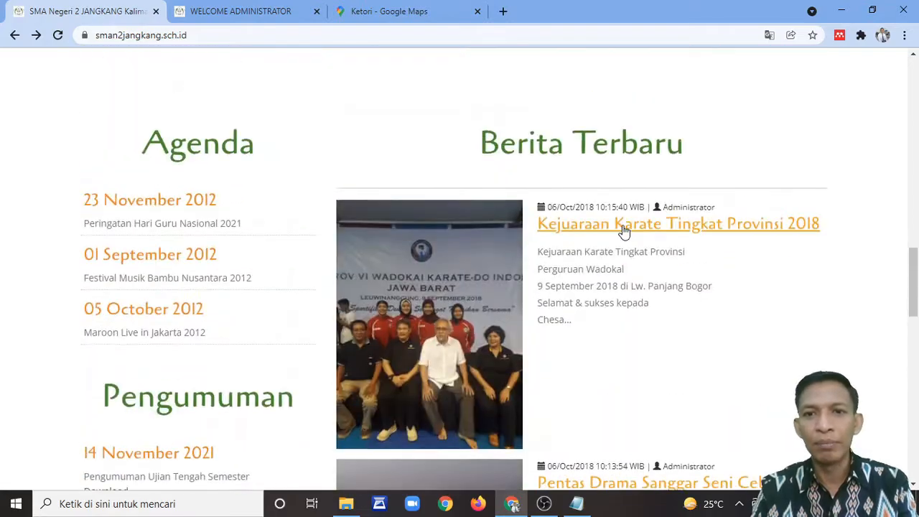
scroll(622, 227, "up", 6)
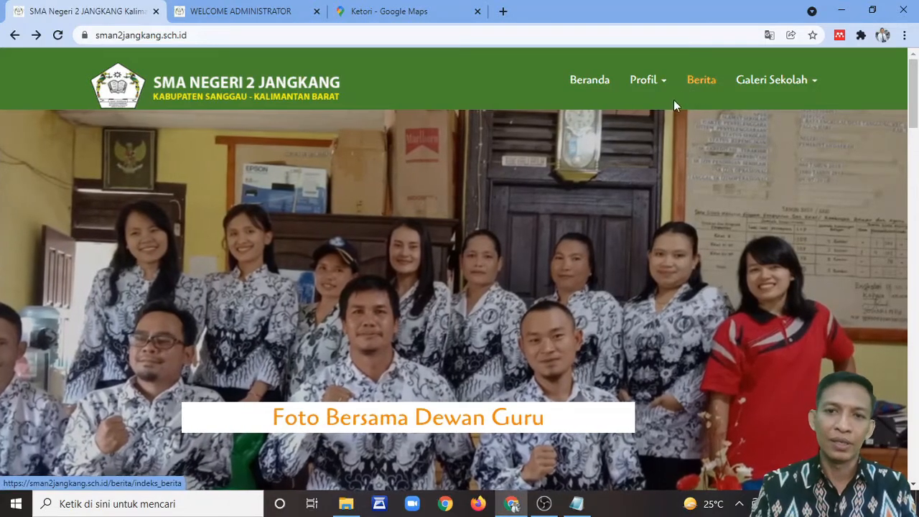
Step: Look over the public Indeks Berita page, then return to the admin announcement list
left_click(693, 88)
scroll(520, 272, "down", 5)
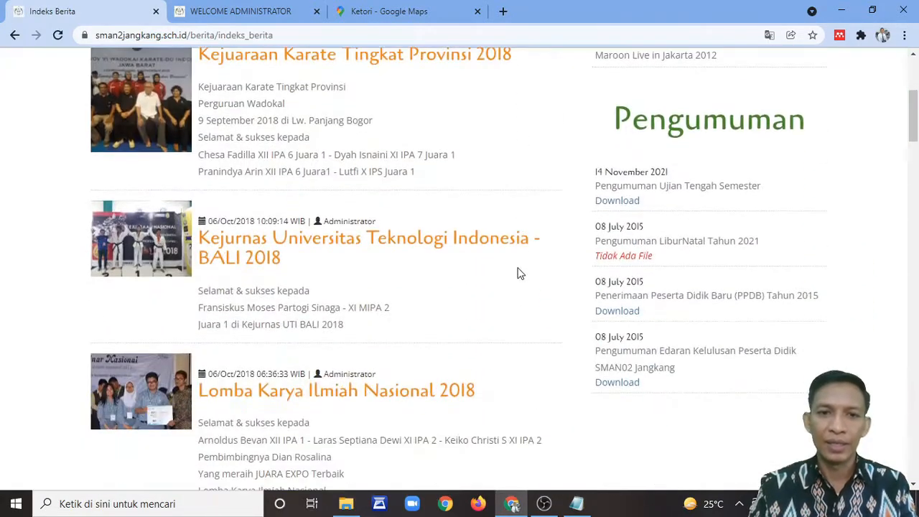
scroll(519, 274, "up", 4)
scroll(520, 276, "down", 1)
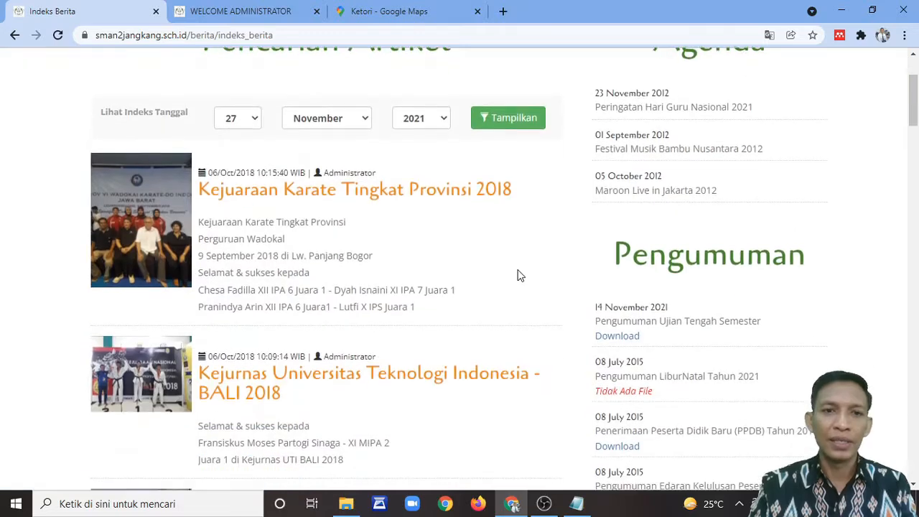
scroll(519, 273, "up", 2)
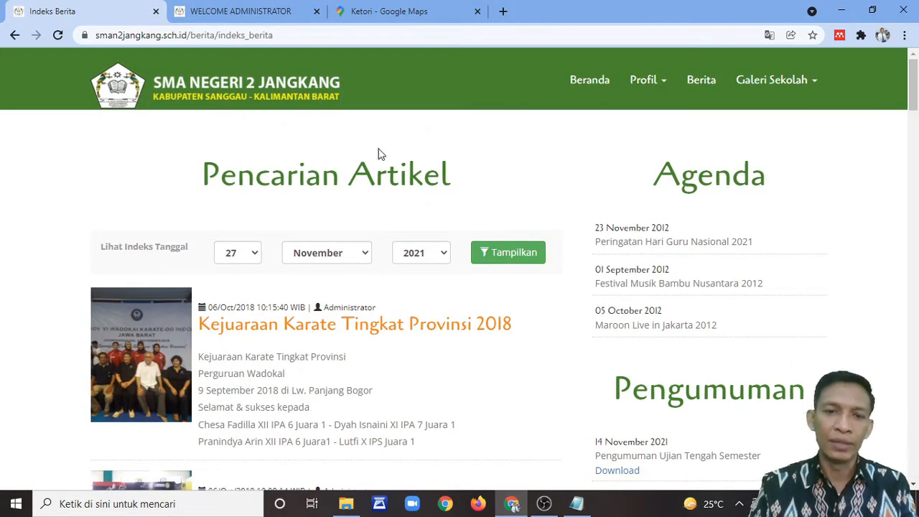
left_click(241, 20)
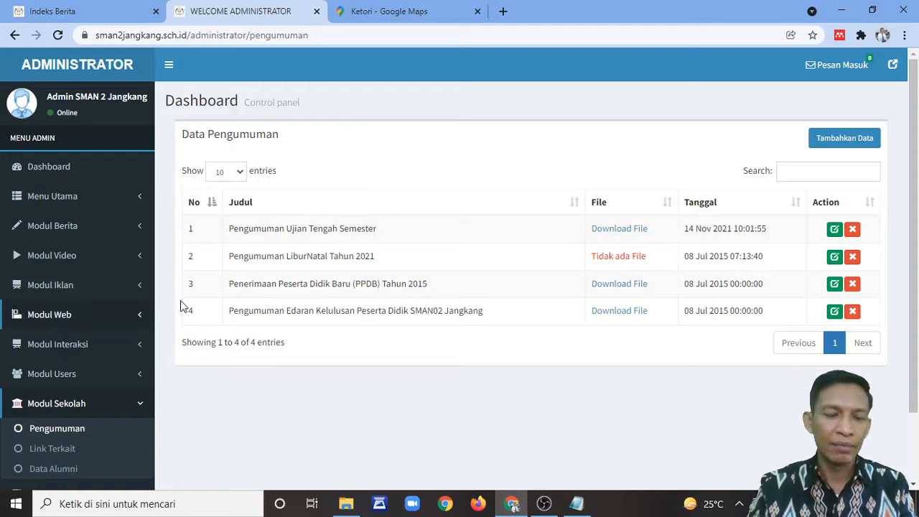
Step: Browse the news categories and tags, then start a new article from the Berita list
left_click(54, 227)
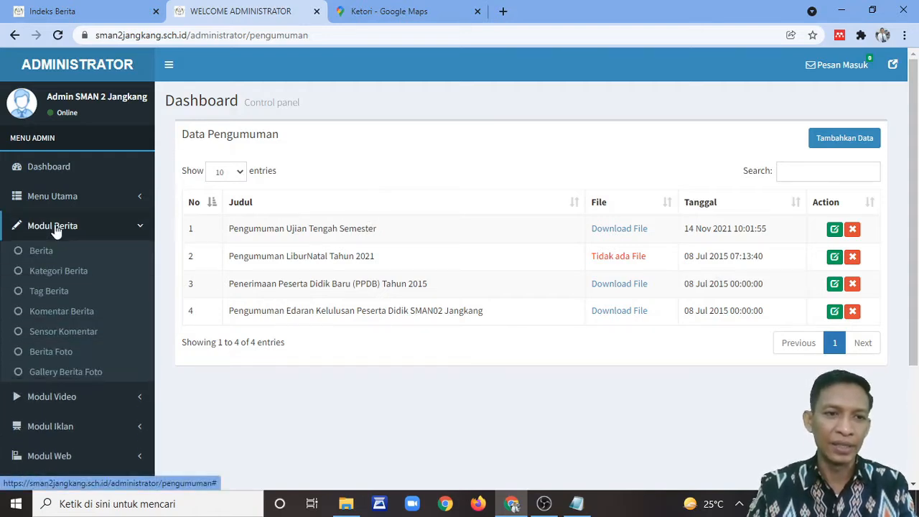
left_click(83, 271)
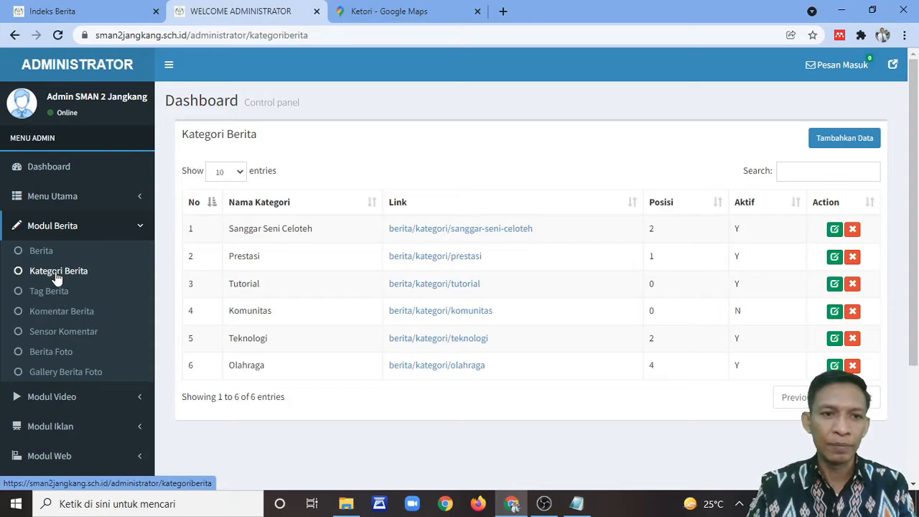
left_click(57, 275)
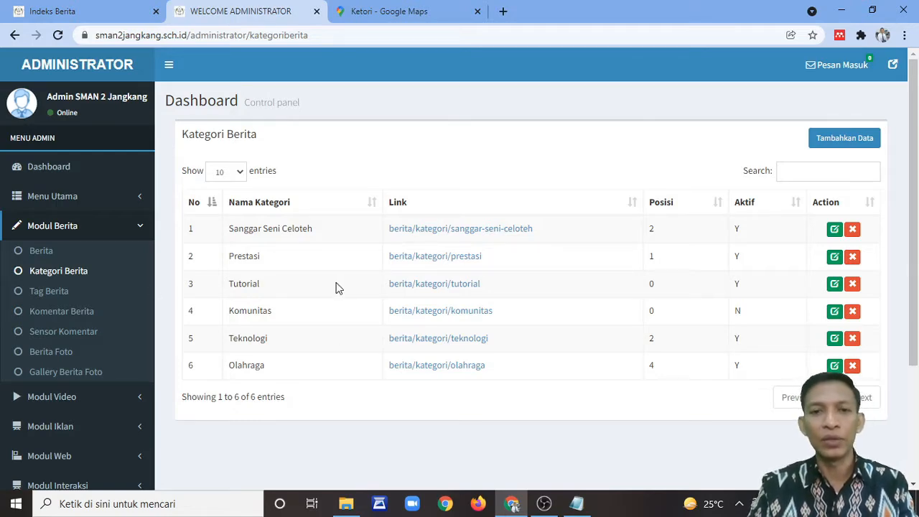
left_click(53, 291)
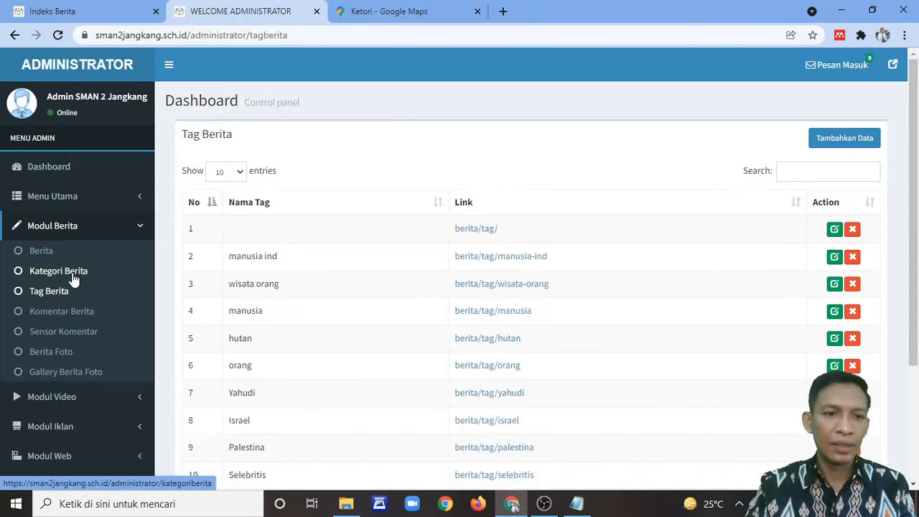
left_click(74, 278)
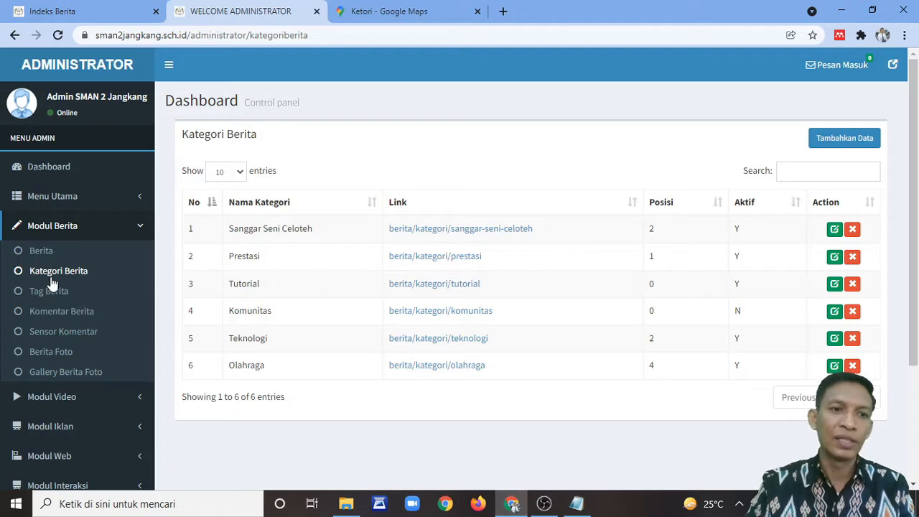
left_click(41, 252)
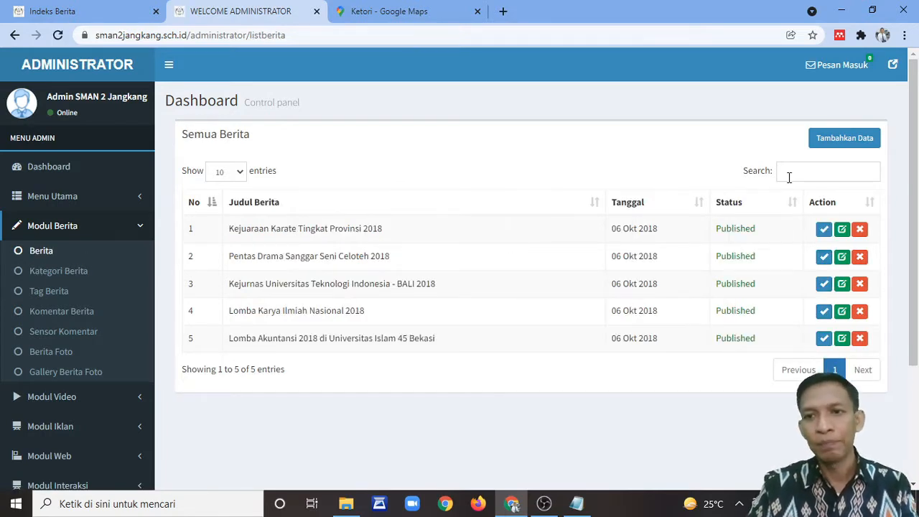
left_click(860, 139)
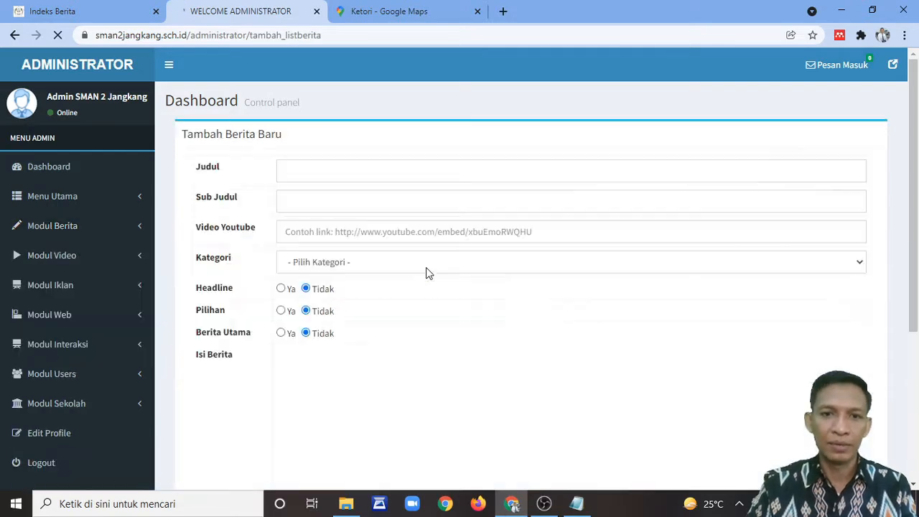
Step: Enter the title 'Judul Berita Baru' and subtitle 'Ini sub judul berita'
left_click(332, 170)
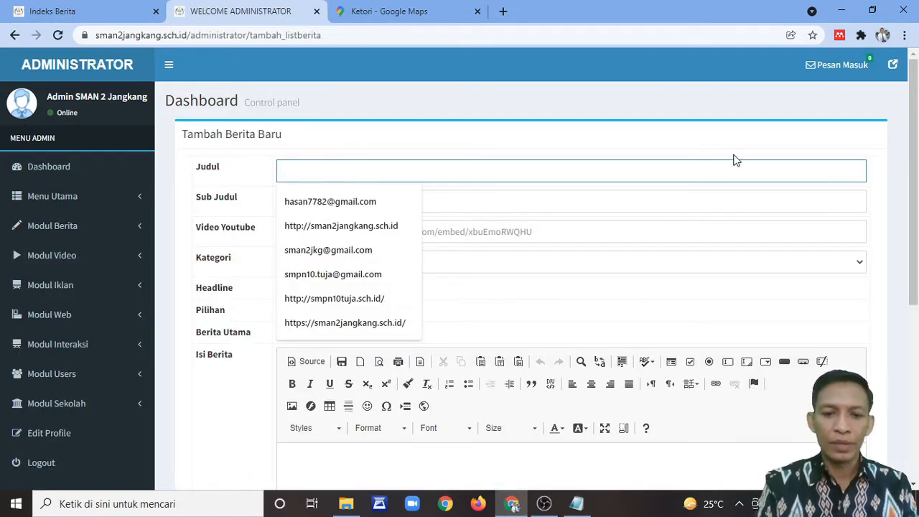
type("Judul Be")
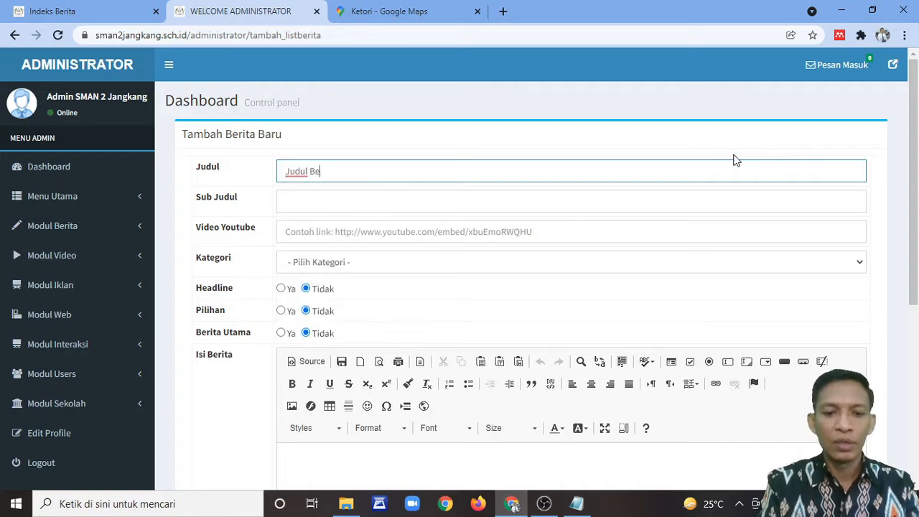
type("rita Baru")
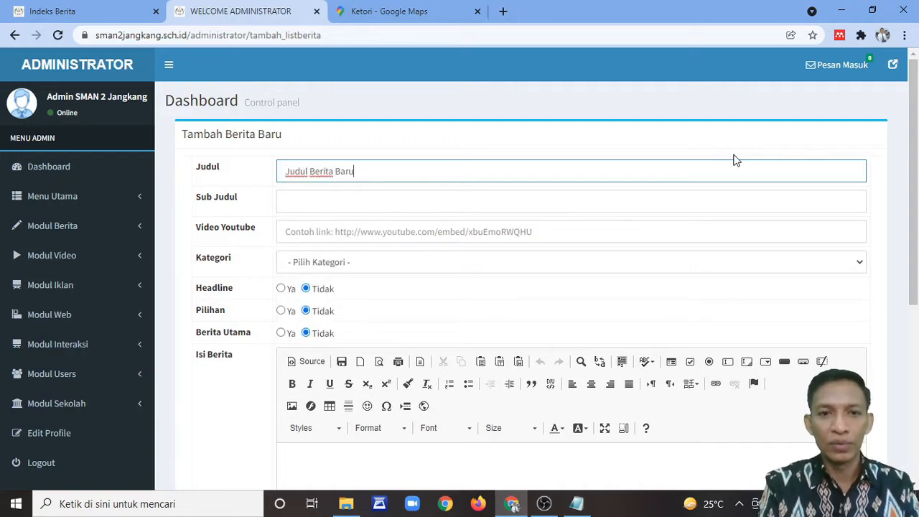
left_click(343, 200)
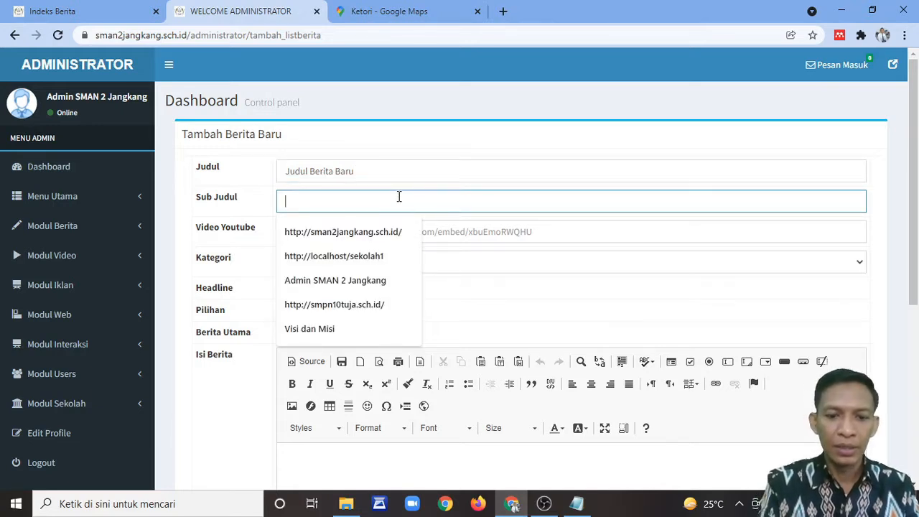
type("Ini sub judul")
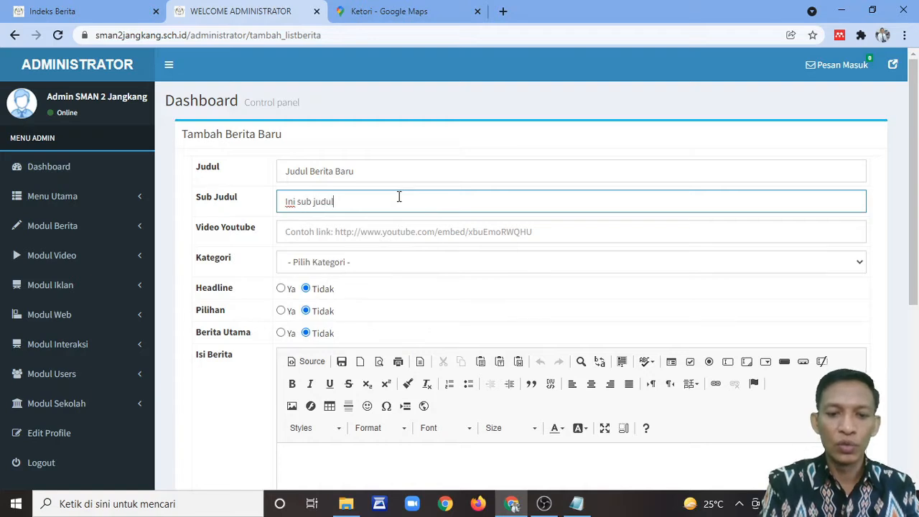
type(" berita")
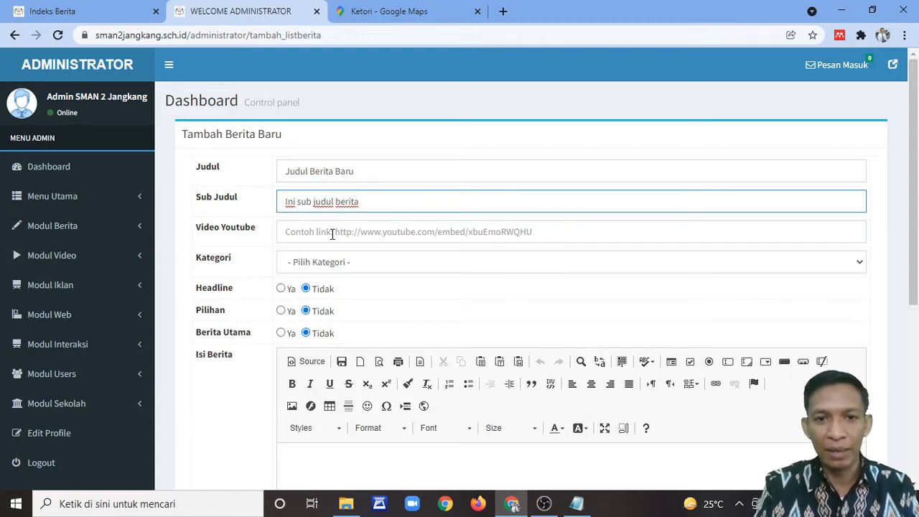
Step: Set the category to Prestasi and mark the article as Berita Utama and Headline
scroll(389, 275, "down", 2)
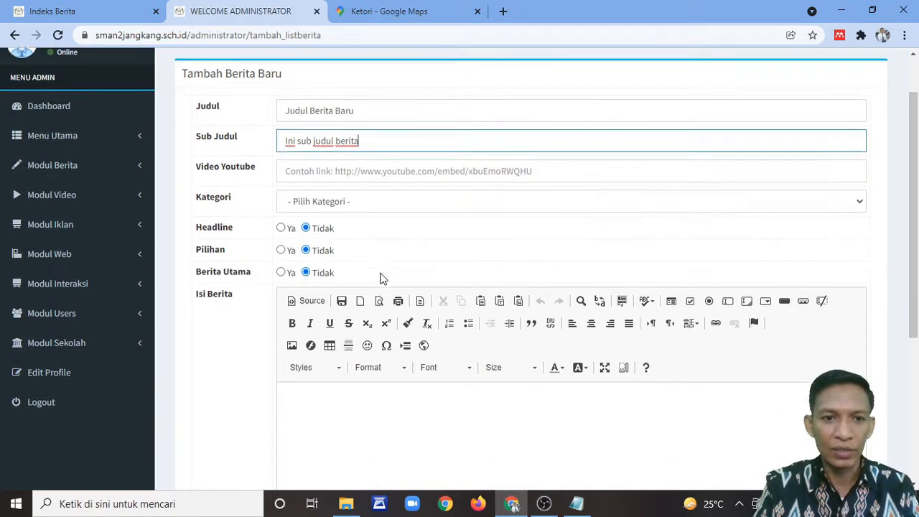
left_click(350, 135)
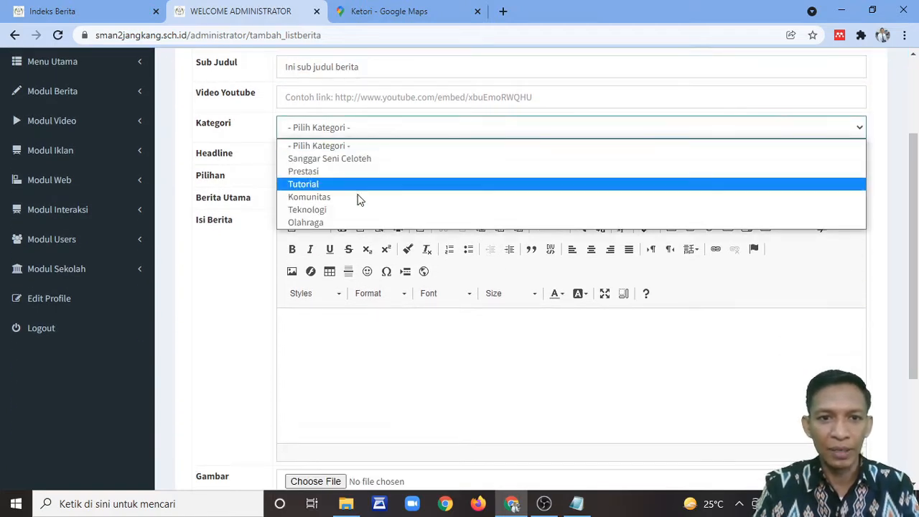
left_click(334, 172)
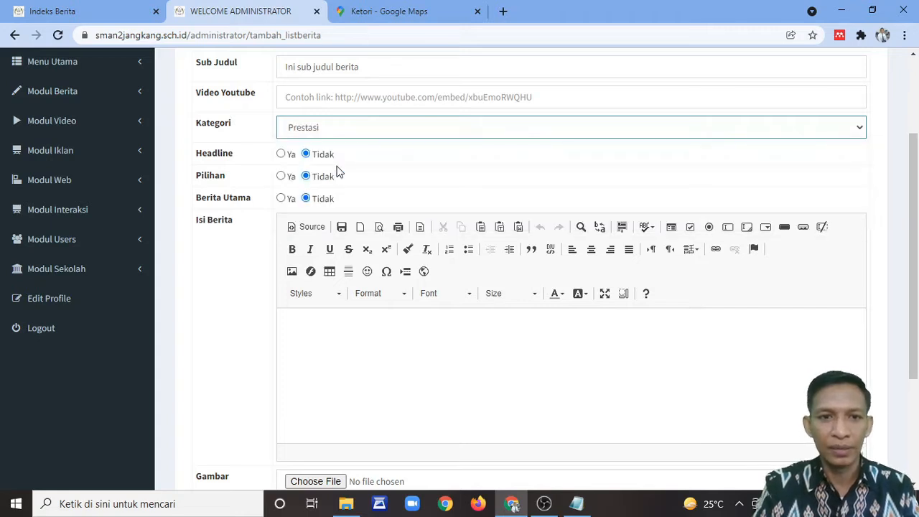
left_click(281, 198)
left_click(281, 153)
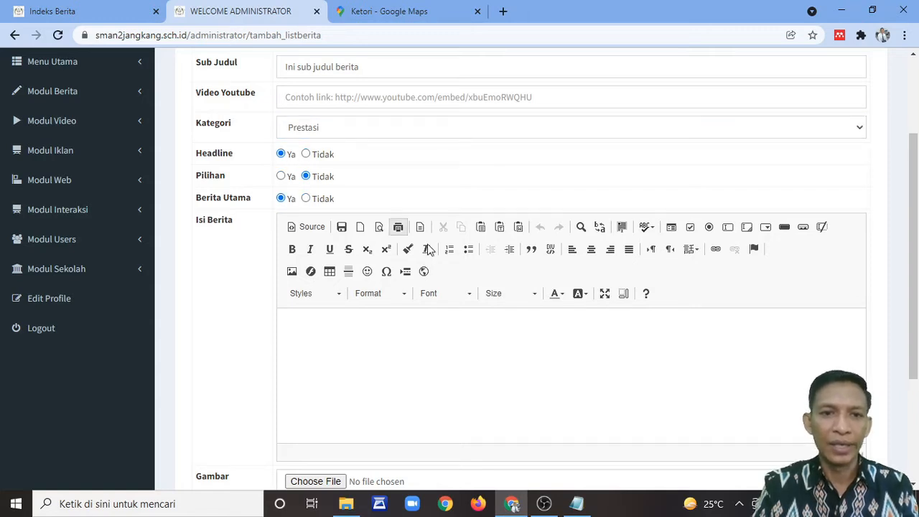
scroll(410, 232, "down", 2)
Step: Write 'Ini adalah isi berita baru dari sekolah SMA Negeri 2 Jangkang Kalimantan Barat' in Isi Berita
left_click(410, 237)
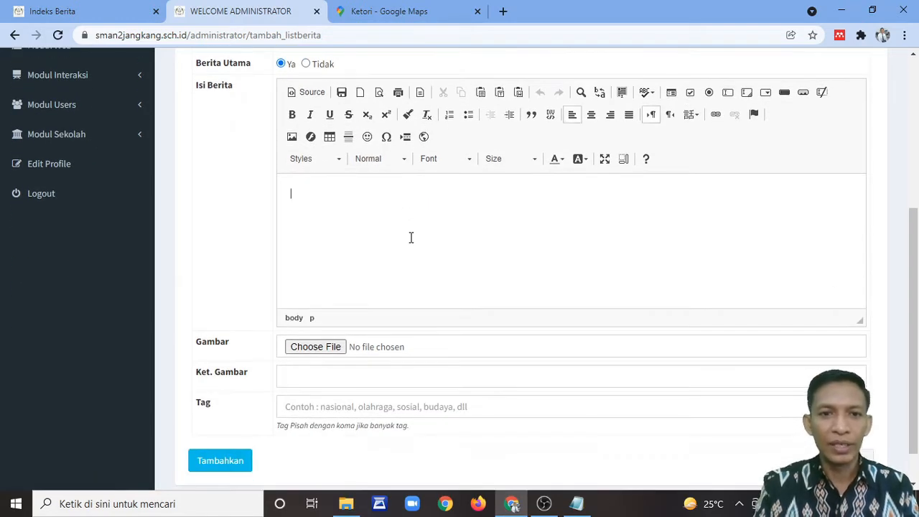
type("Ini ada")
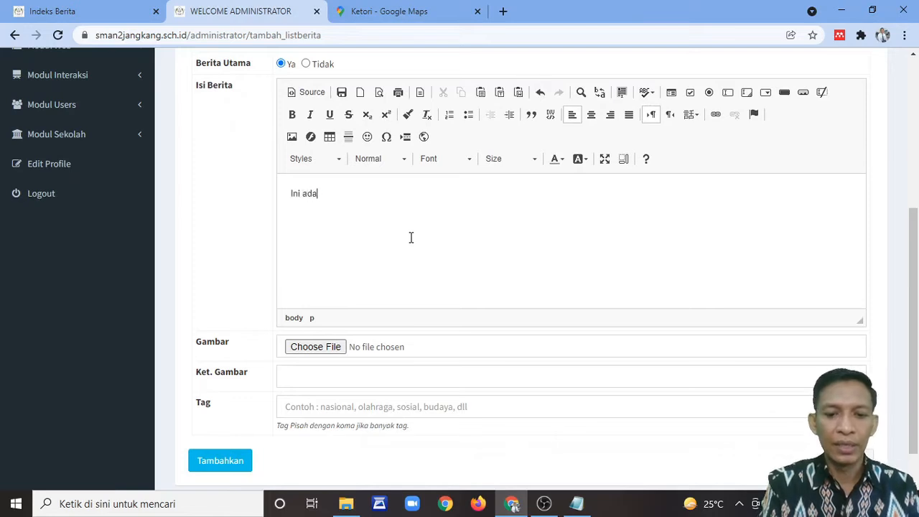
type("lah isi berita")
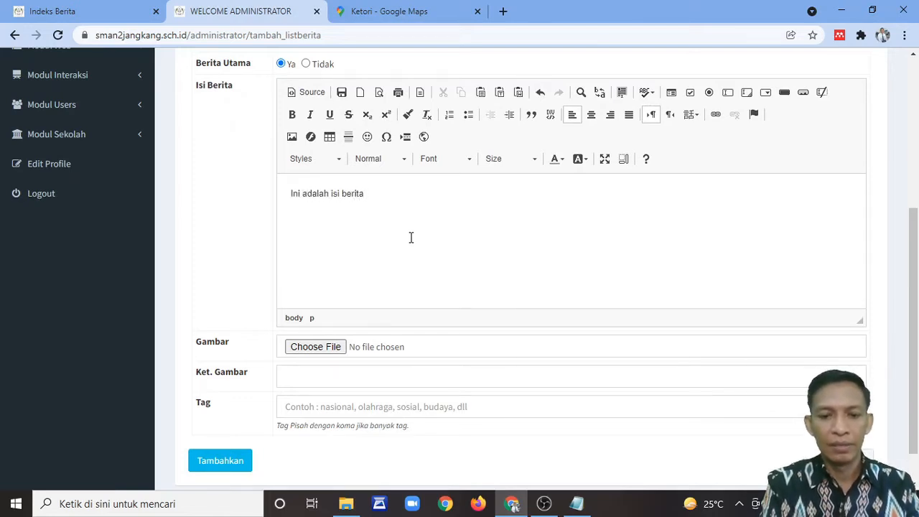
type(" baru dari sekola")
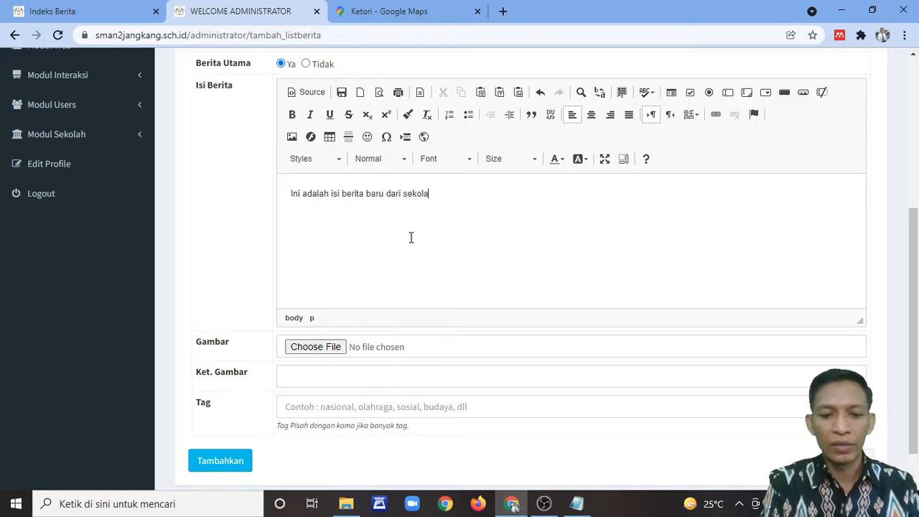
type("h SMA Neger")
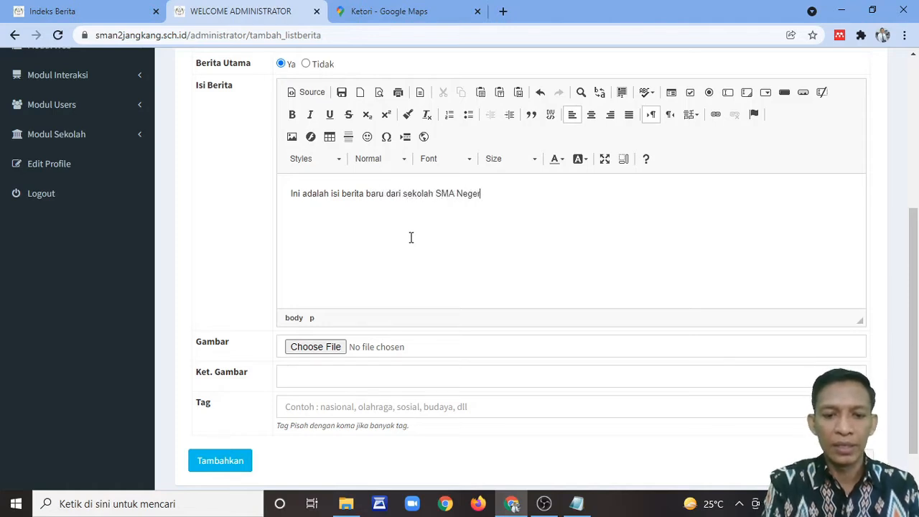
type("i 2 Jangkang")
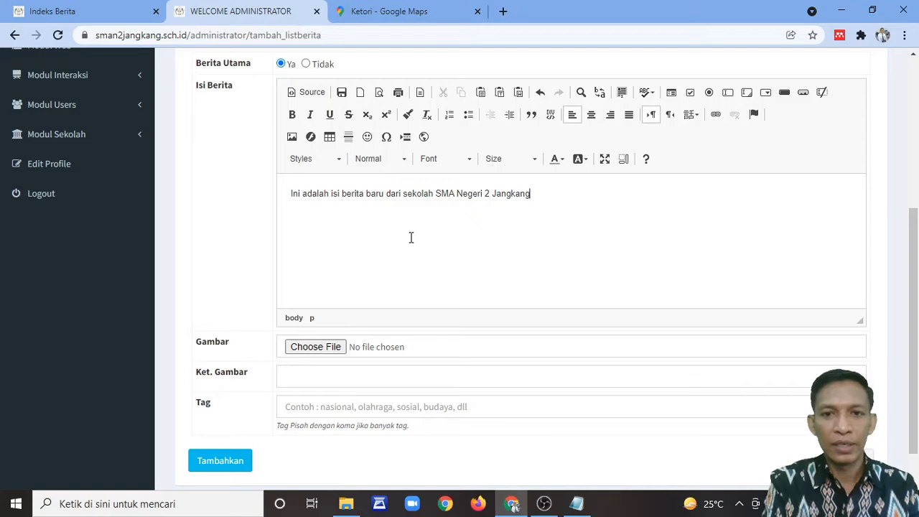
type(" Kali")
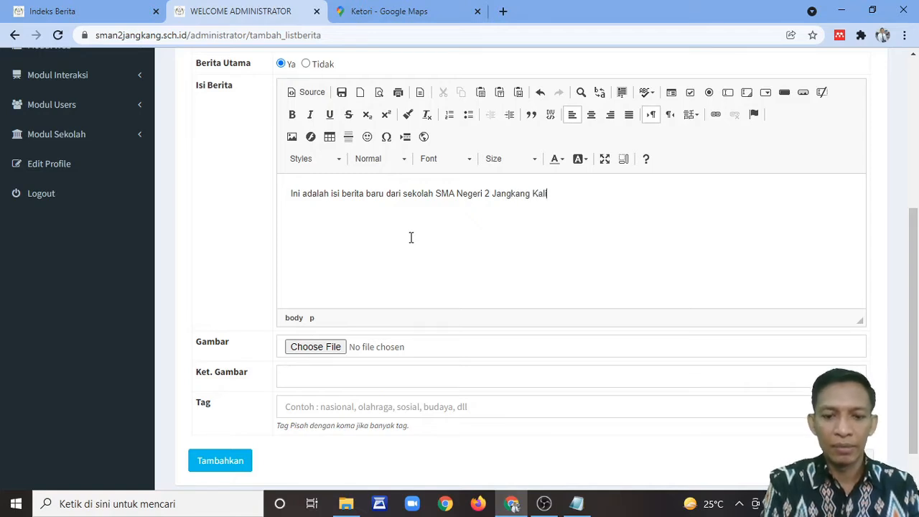
type("mantan Barat")
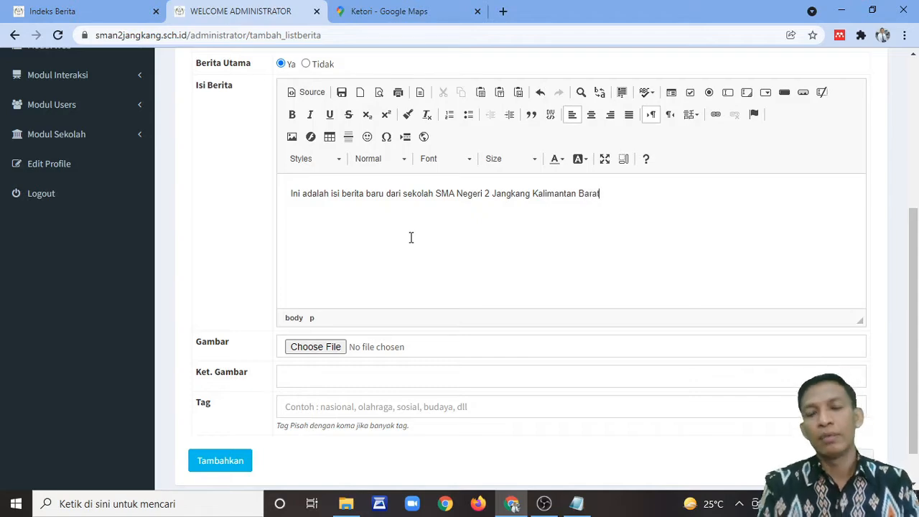
scroll(619, 344, "up", 3)
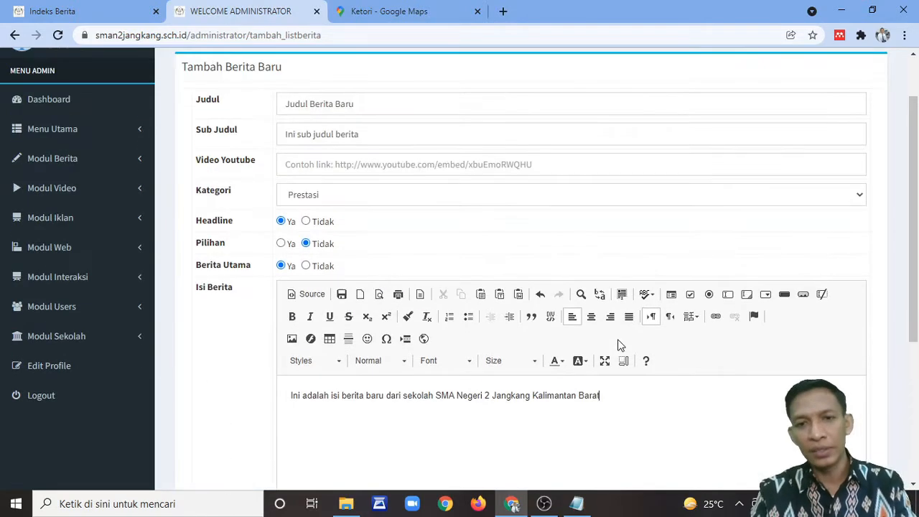
scroll(619, 344, "down", 3)
scroll(619, 351, "down", 1)
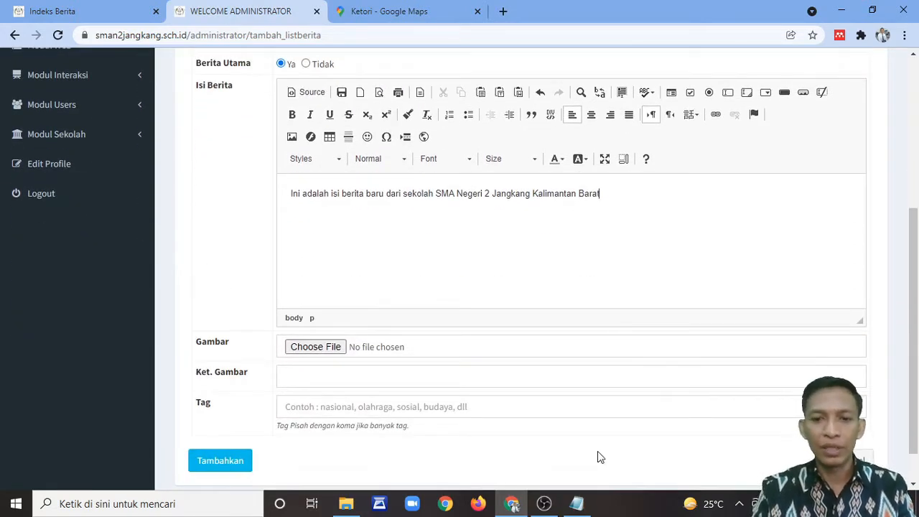
mouse_move(343, 510)
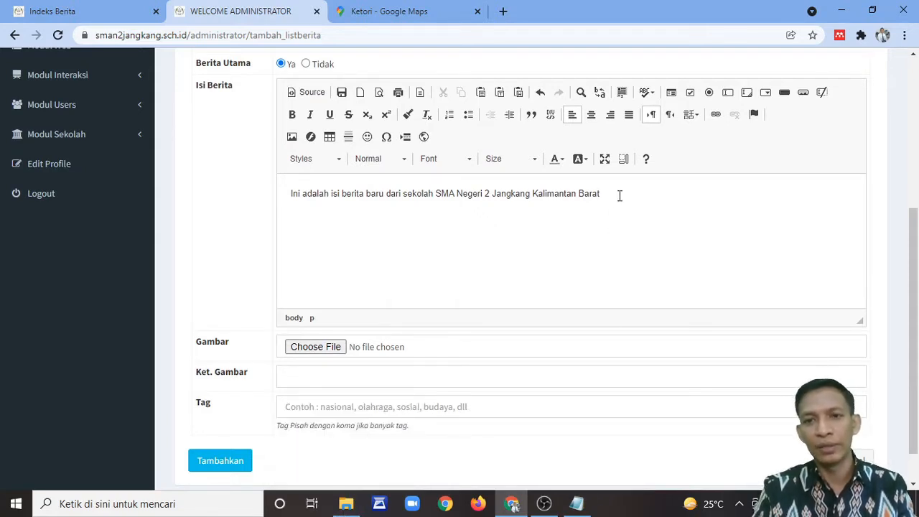
left_click_drag(619, 195, 275, 201)
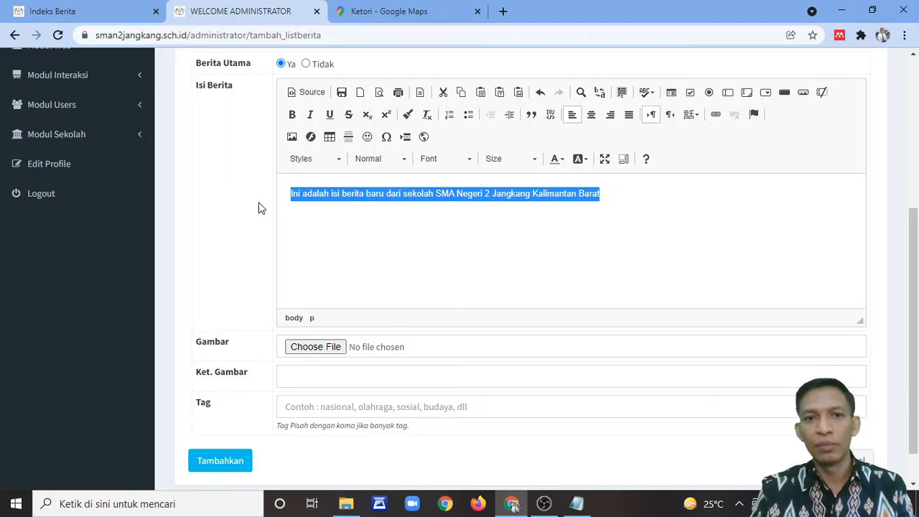
left_click(357, 200)
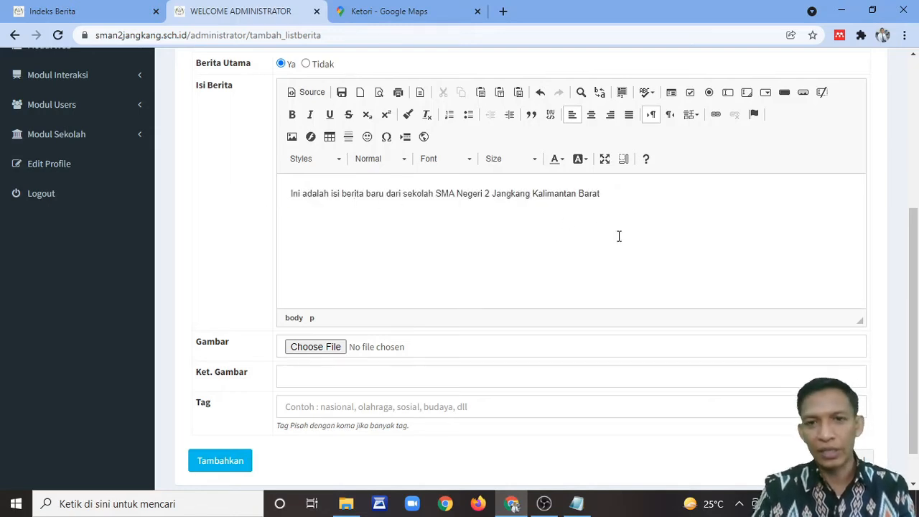
scroll(618, 233, "up", 1)
scroll(615, 236, "down", 2)
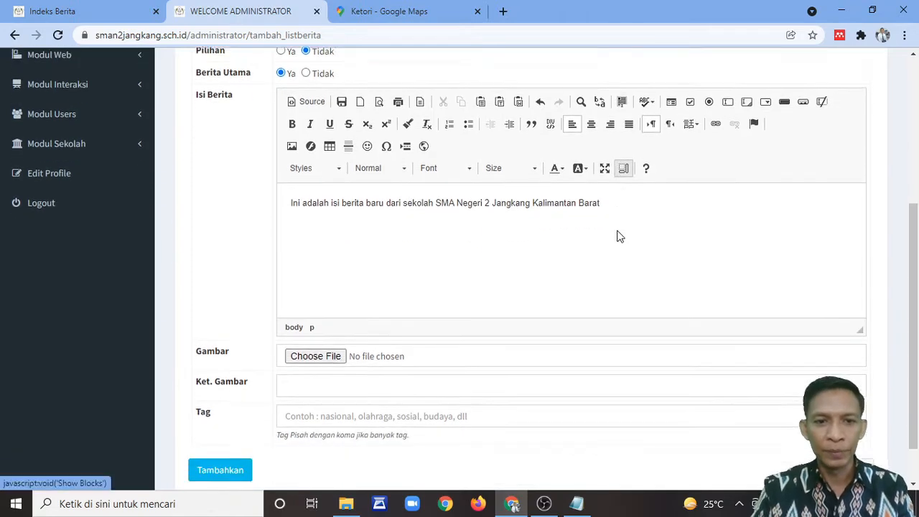
Step: Attach download (3).jpg as the image with caption 'ini adalah keterangan gambar'
left_click(301, 305)
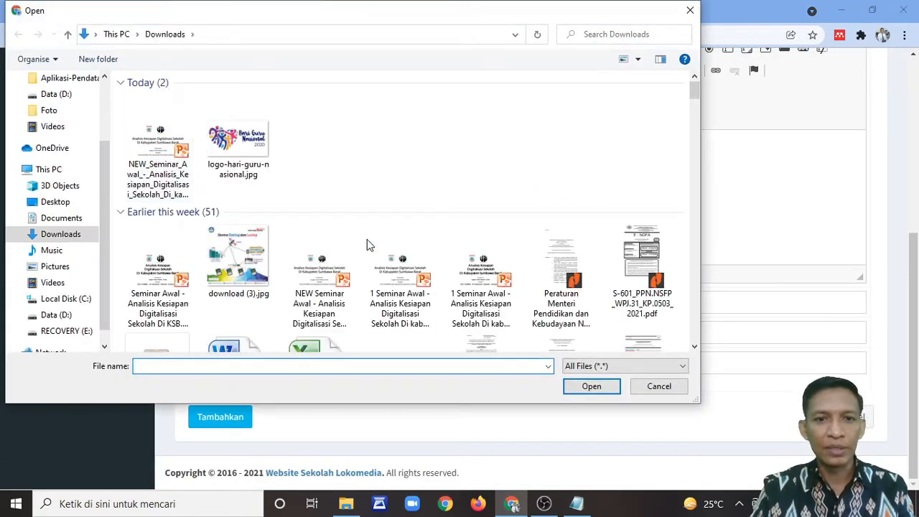
double_click(249, 262)
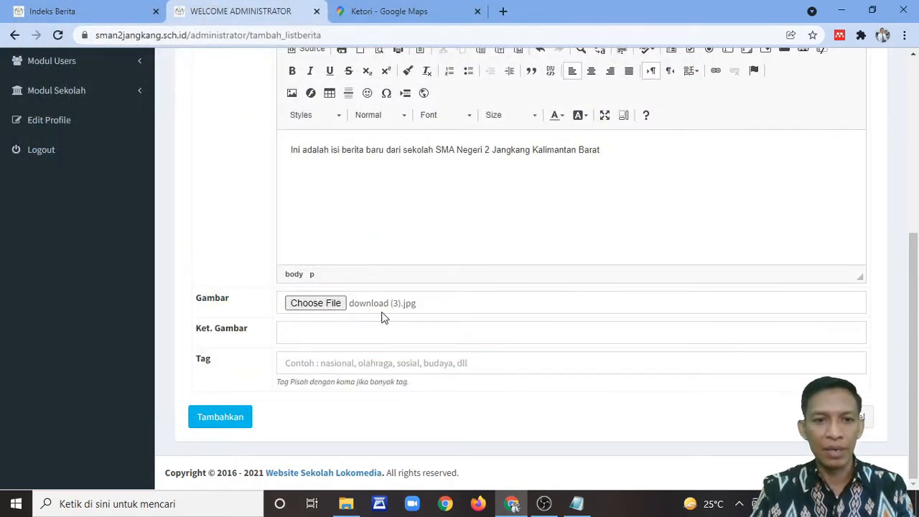
left_click(346, 336)
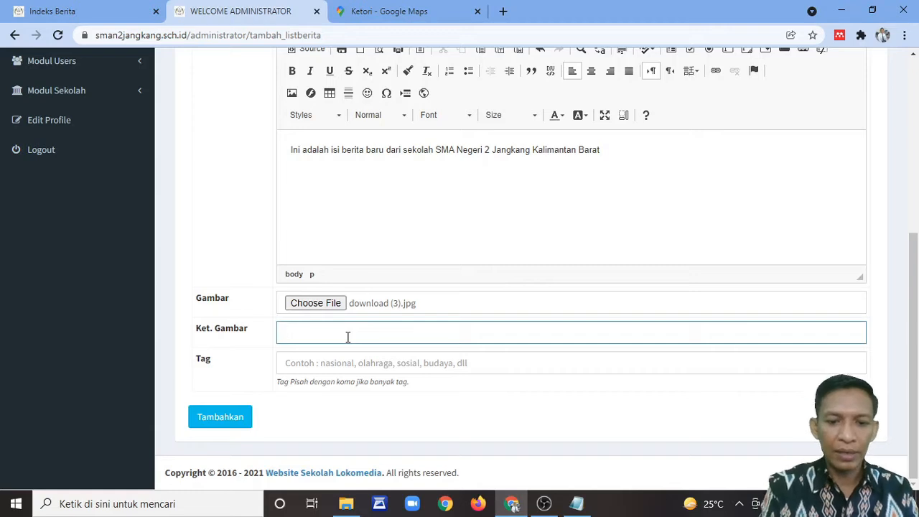
type("ini adalah kete")
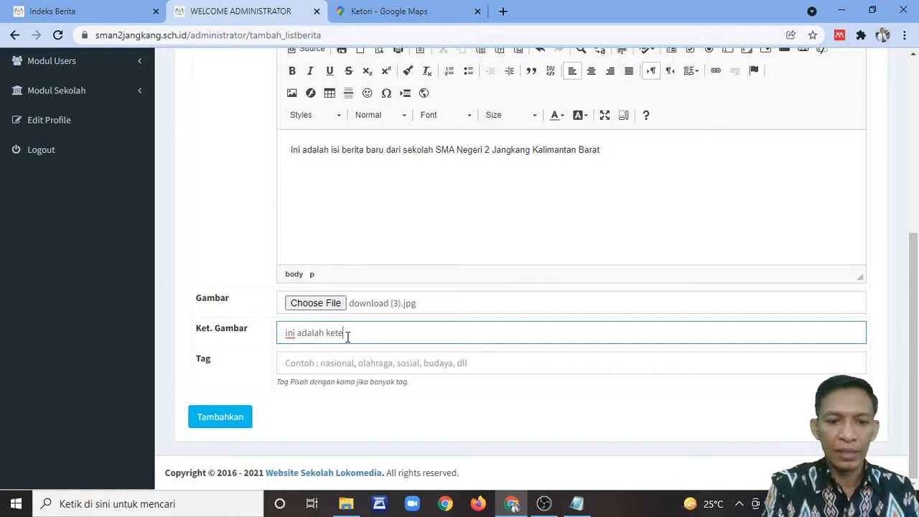
type("rangan gamba")
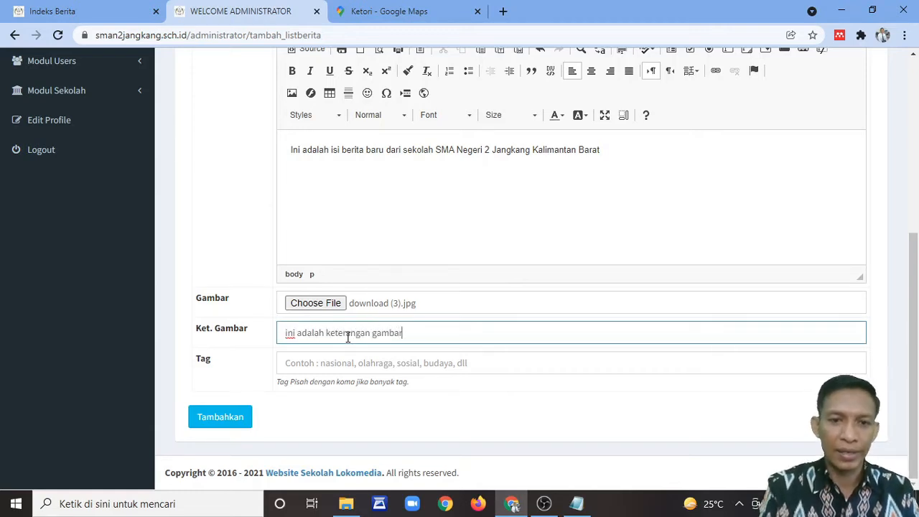
type("r")
Step: Tag the article 'berita sekolah, orestasi siswa'
left_click(305, 364)
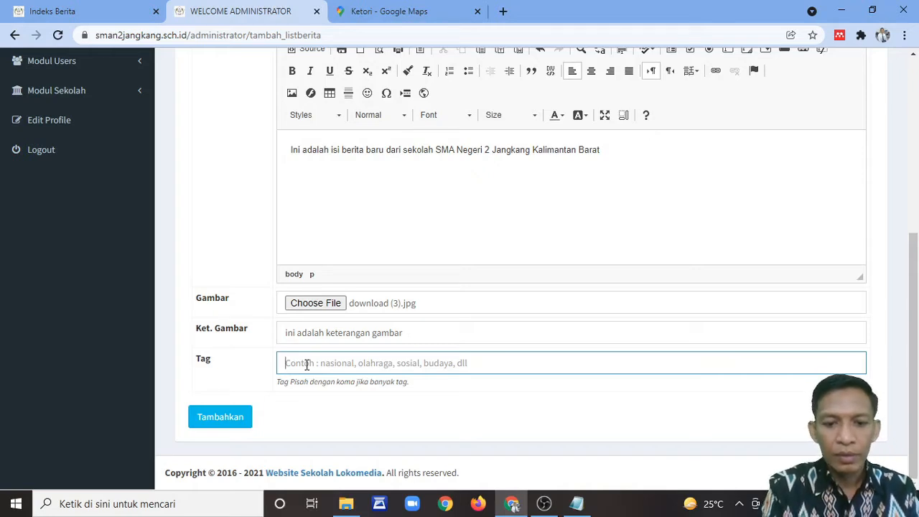
type("berit")
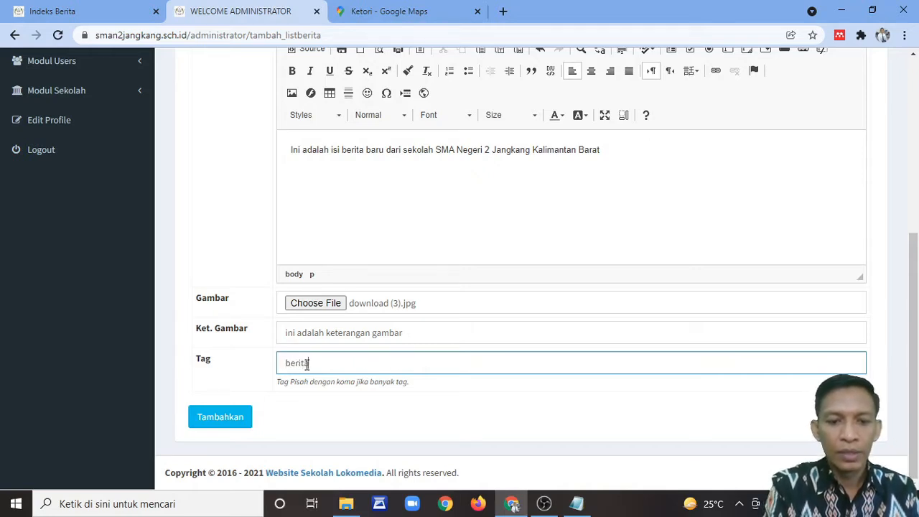
type("a sekola")
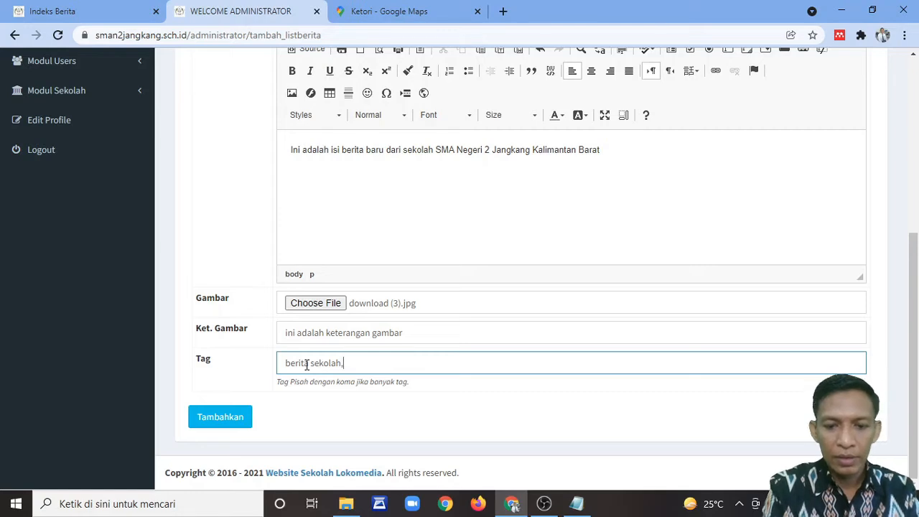
type("h,")
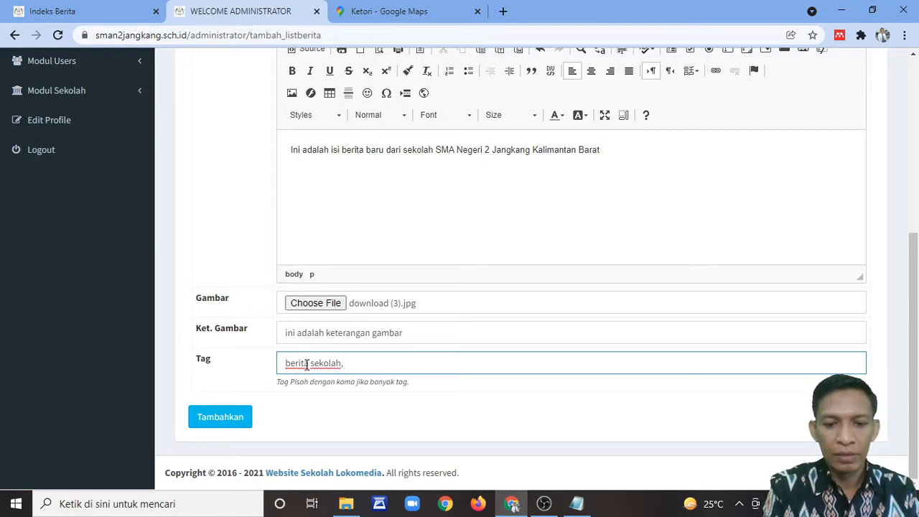
type(" orestasi si")
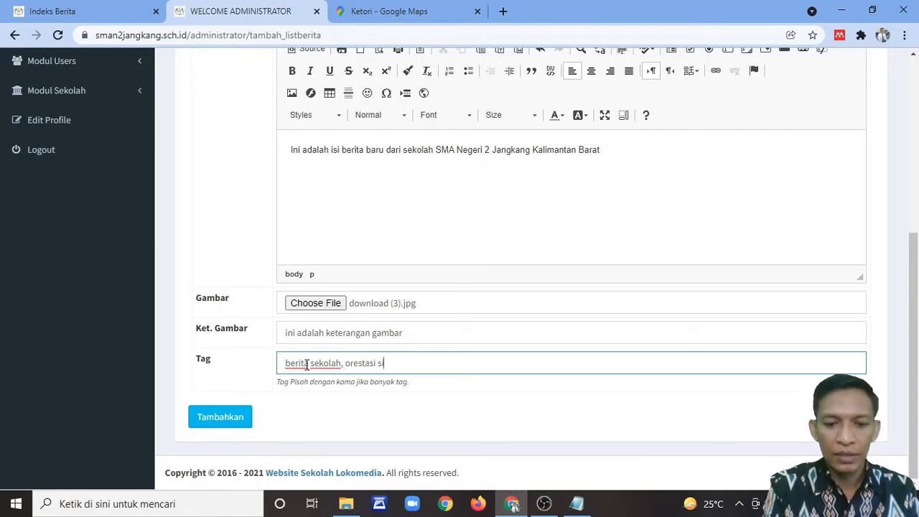
type("swa")
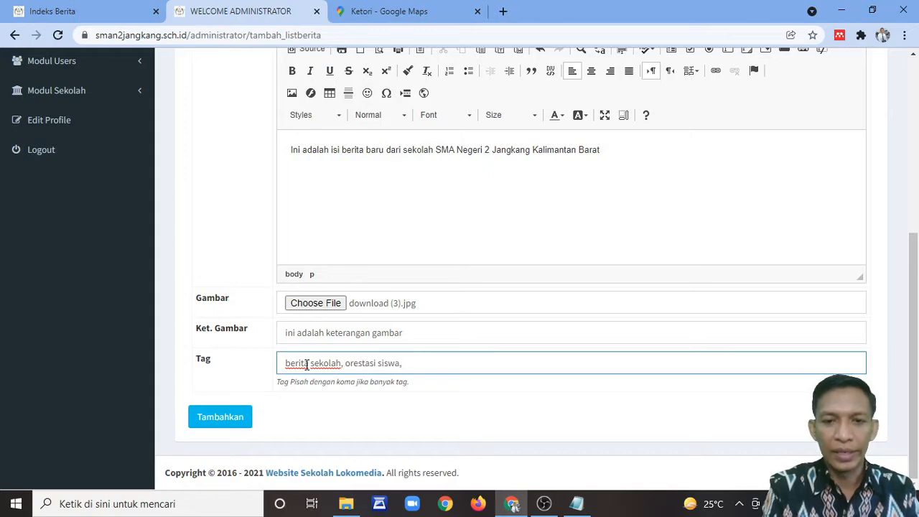
key("BackSpace")
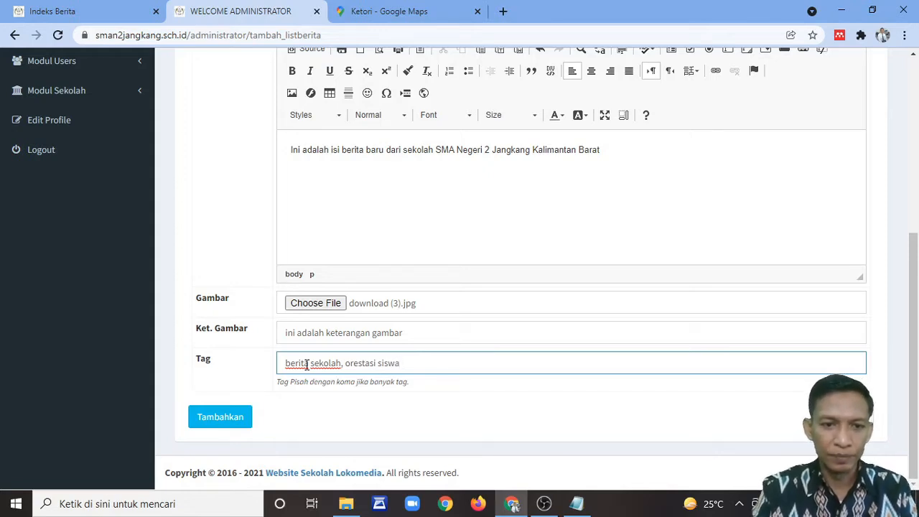
Step: Publish the article and confirm it tops Berita Terbaru on the school homepage
left_click(209, 420)
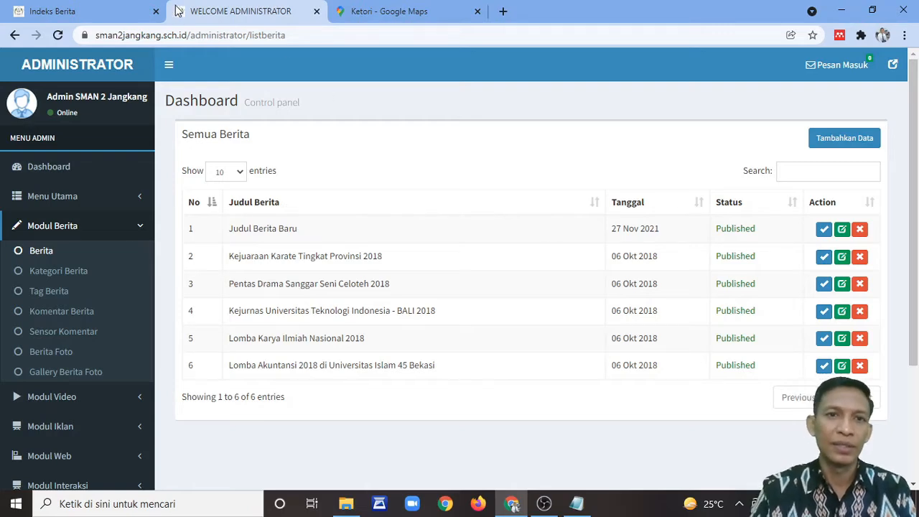
left_click(106, 15)
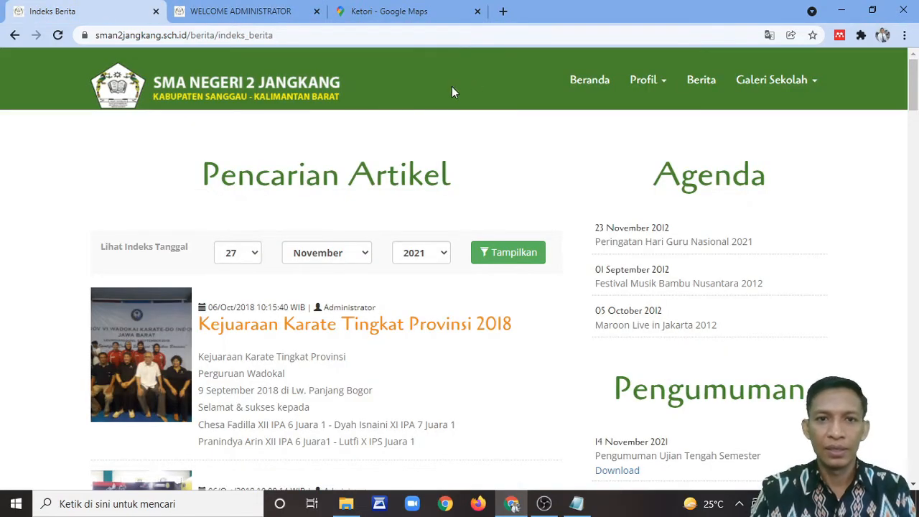
left_click(225, 96)
scroll(522, 127, "down", 5)
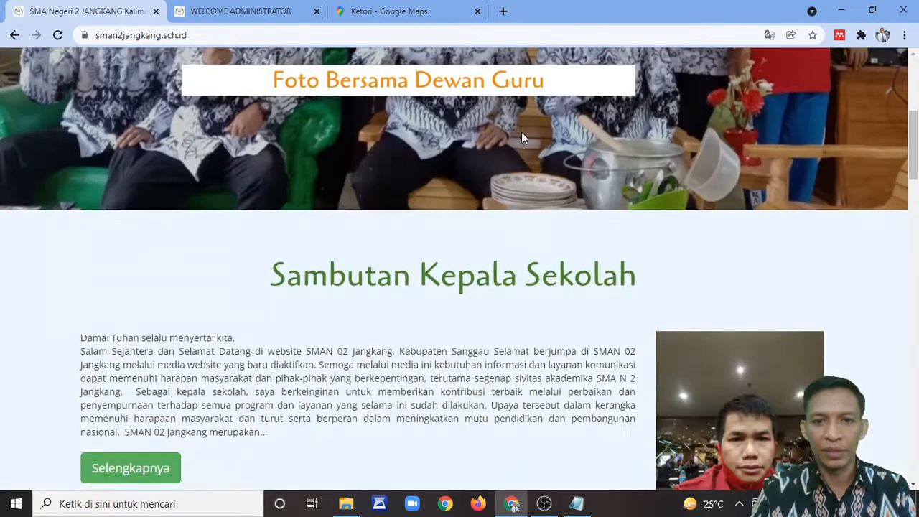
scroll(523, 138, "down", 13)
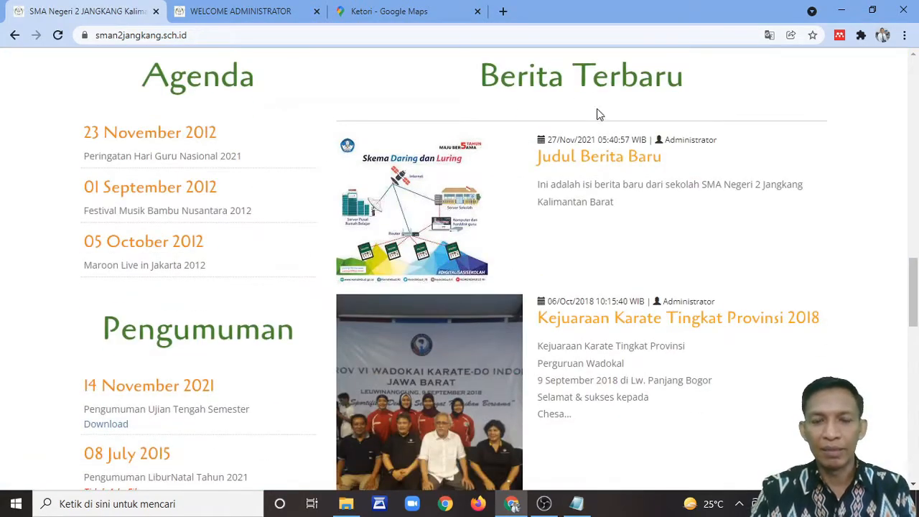
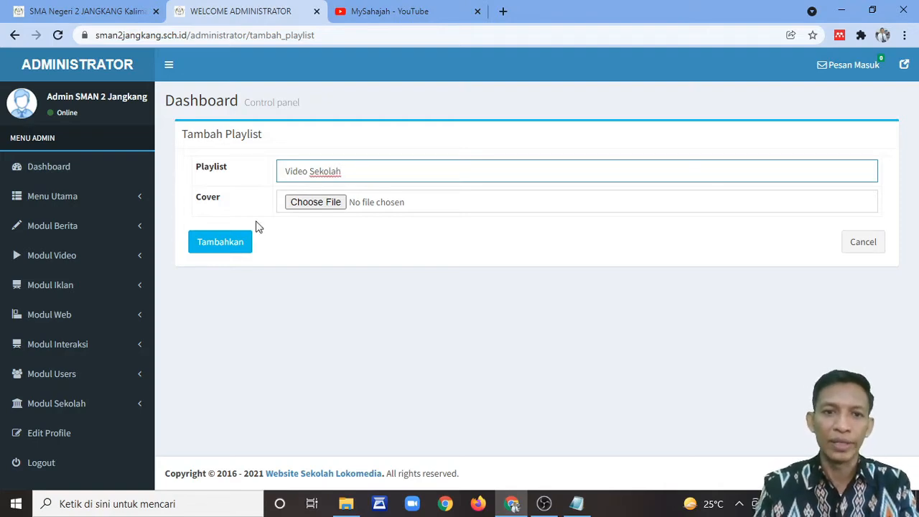
Step: Choose akun-belajar.jpg as the Video Sekolah playlist cover and save the playlist
left_click(329, 204)
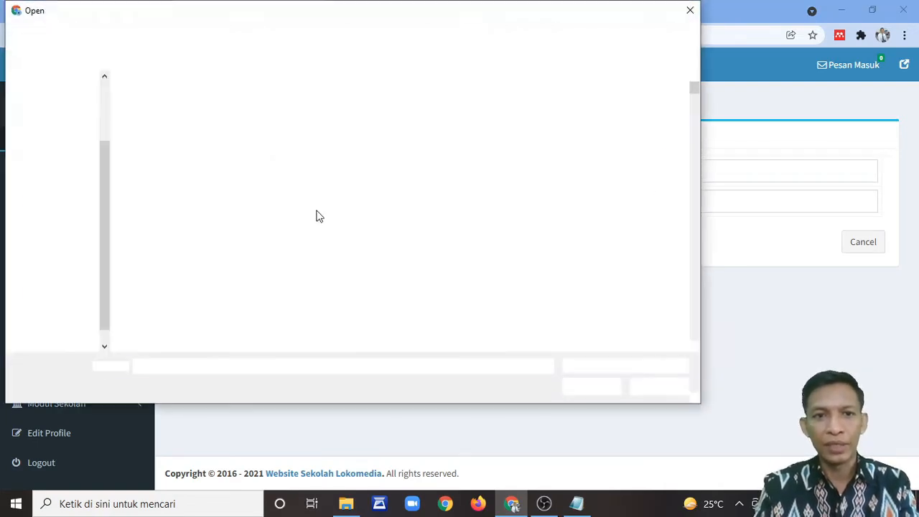
scroll(517, 216, "down", 8)
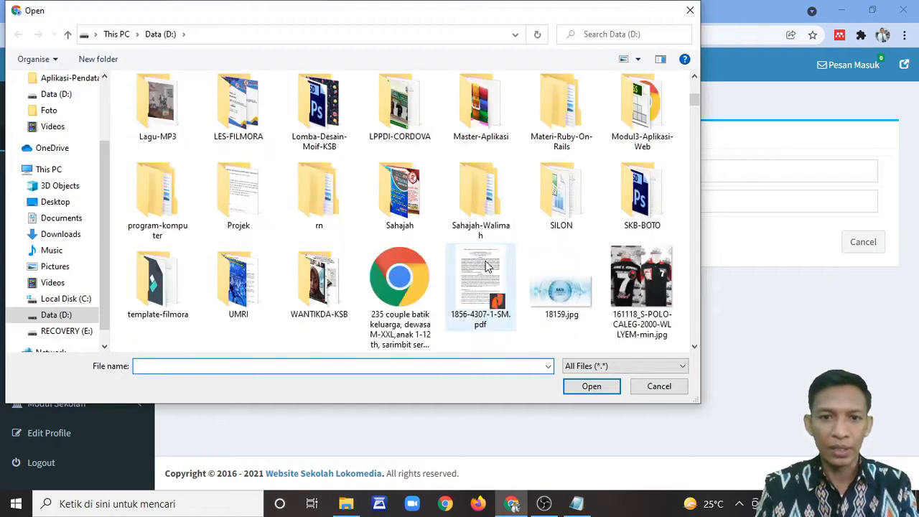
scroll(485, 273, "down", 2)
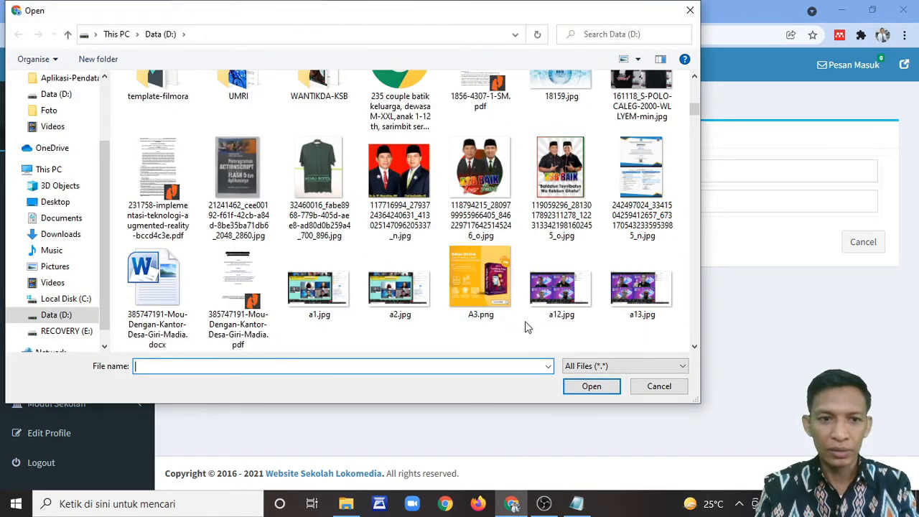
scroll(522, 295, "down", 3)
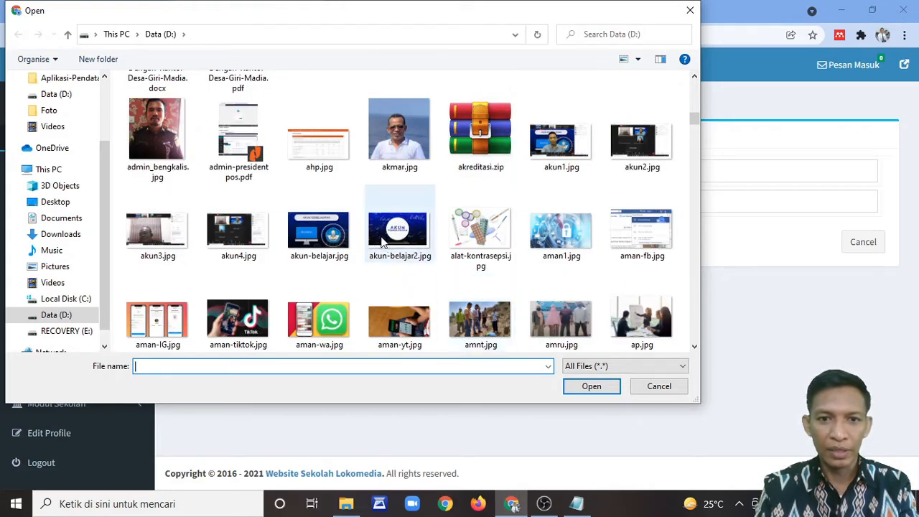
double_click(332, 240)
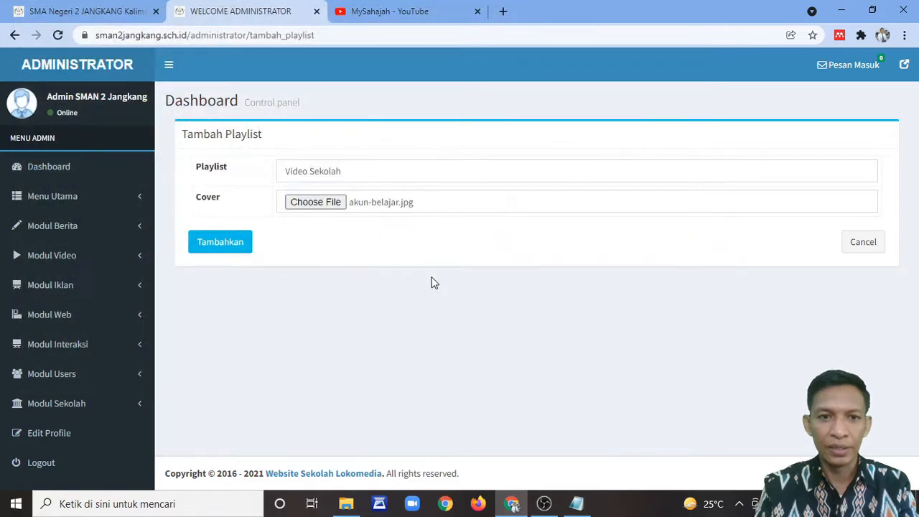
left_click(222, 247)
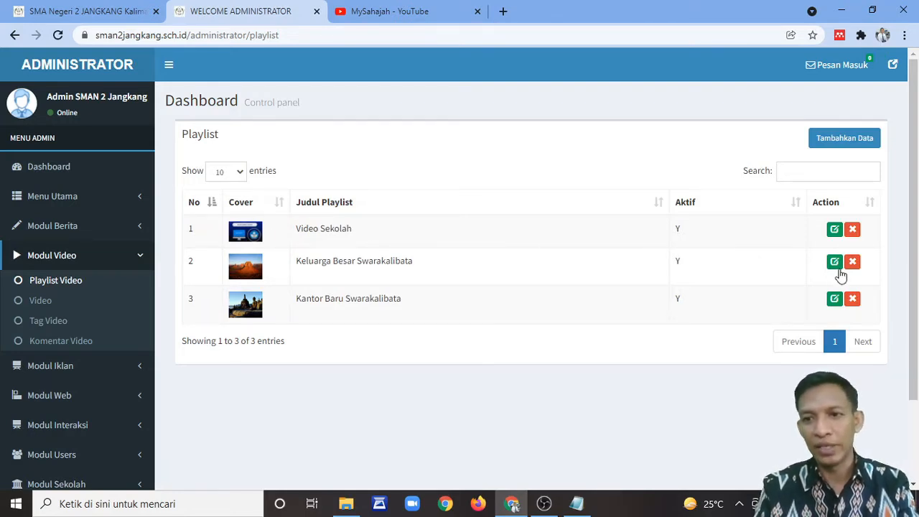
Step: Start a new video entry from the Video list, titled 'Judul Bideo'
left_click(42, 301)
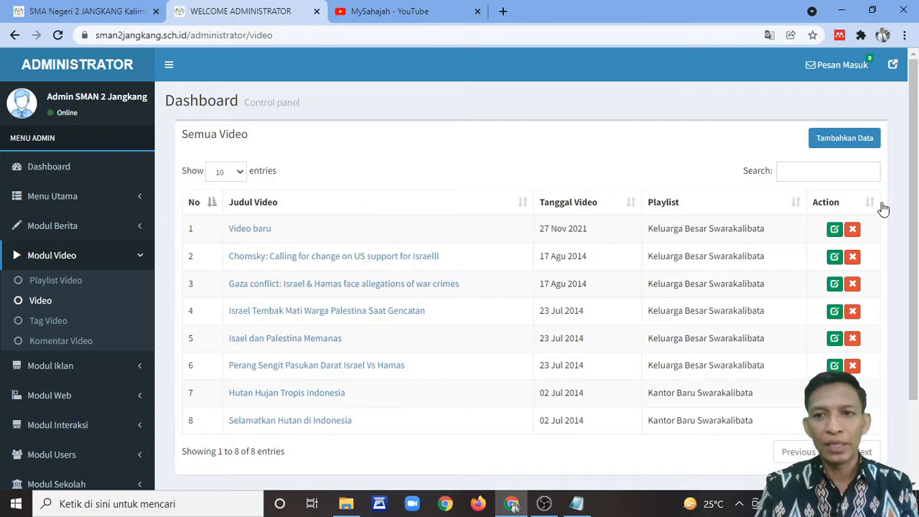
left_click(851, 138)
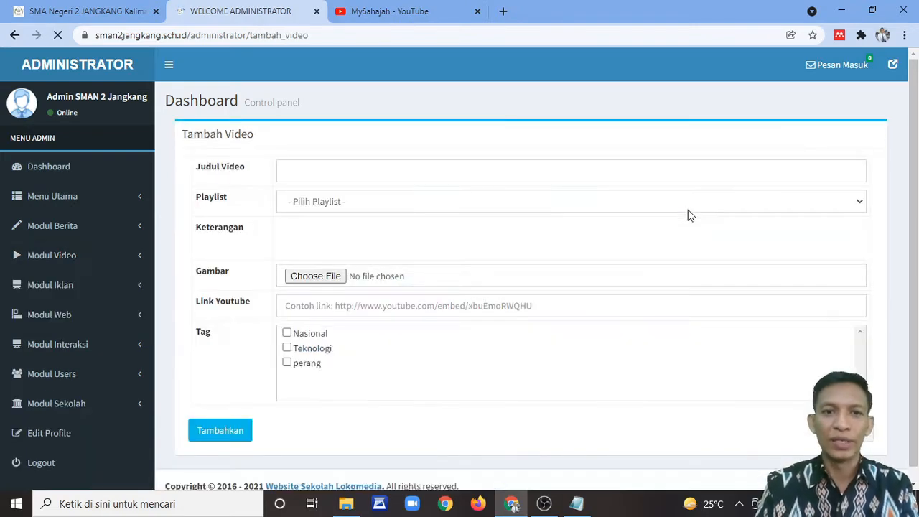
left_click(358, 166)
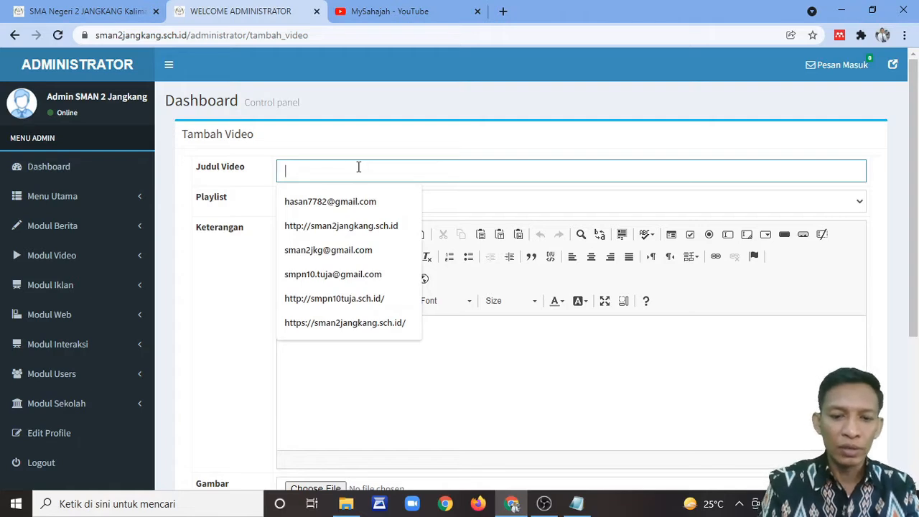
type("Judul Be")
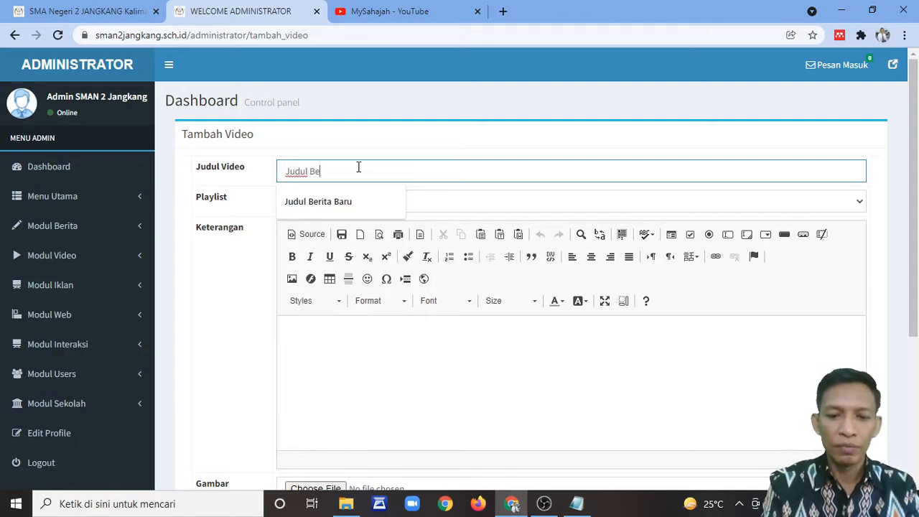
type("Bide")
key("BackSpace")
type("ideo")
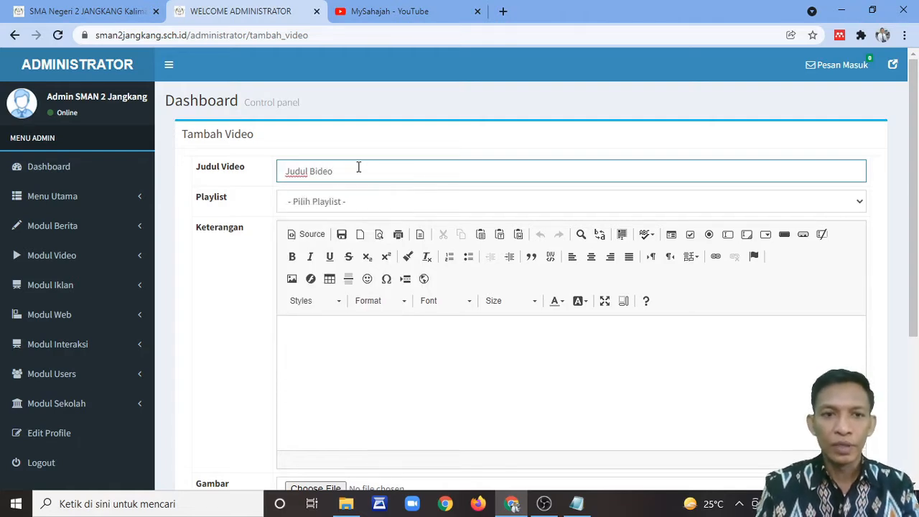
Step: Assign the video to the Video Sekolah playlist with description 'Keterangan video'
left_click(385, 202)
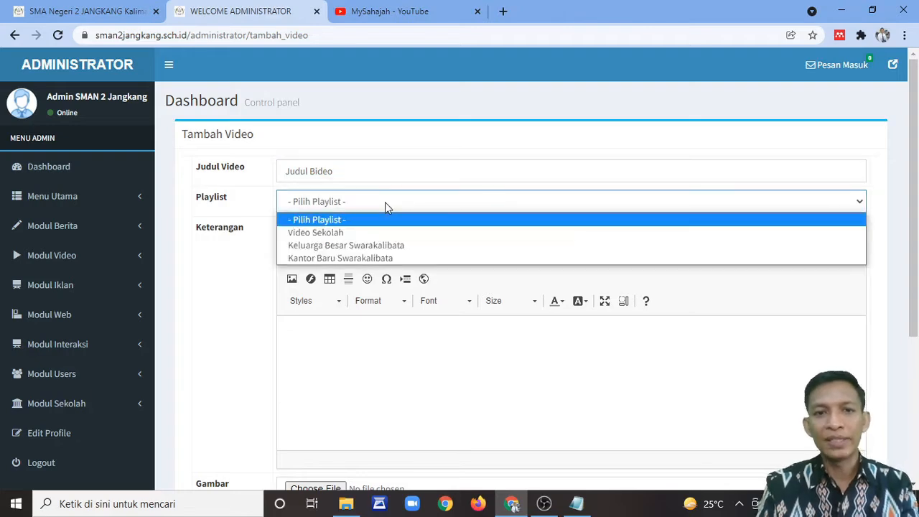
left_click(361, 233)
scroll(459, 244, "down", 3)
left_click(467, 184)
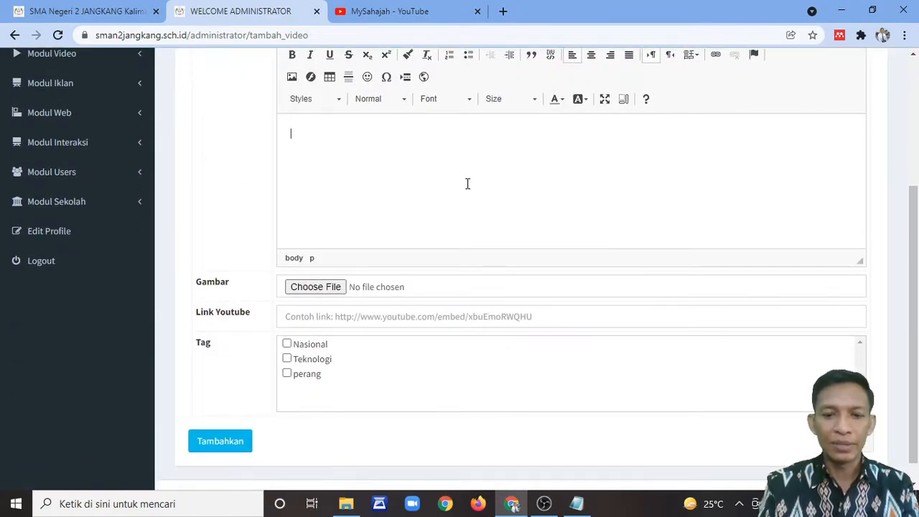
type("Keterangan video")
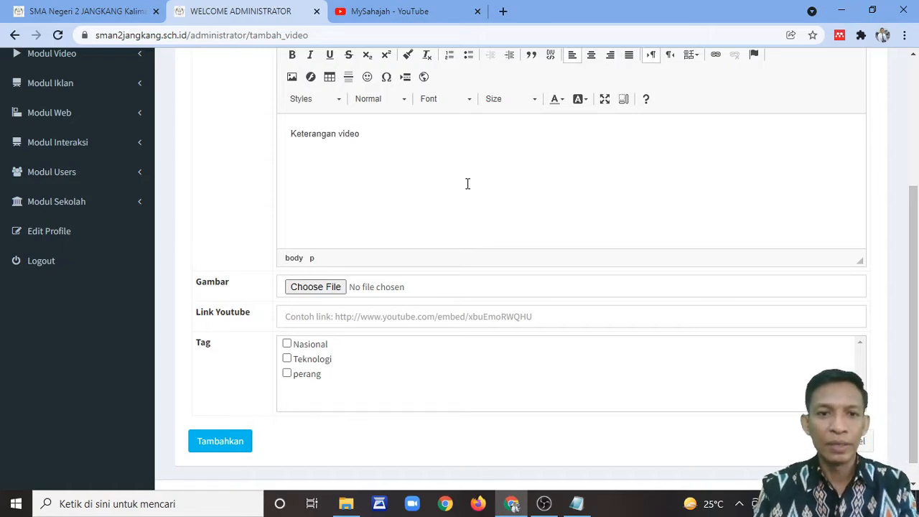
scroll(474, 201, "down", 1)
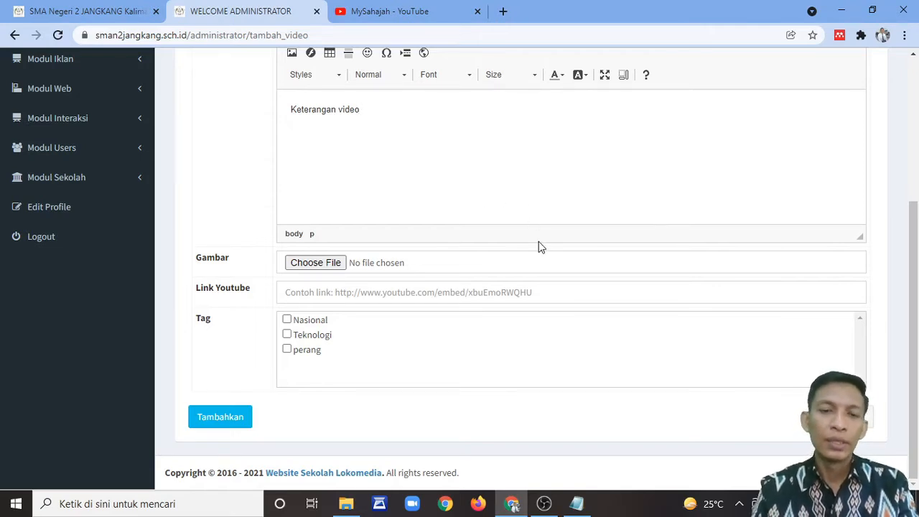
scroll(531, 233, "up", 2)
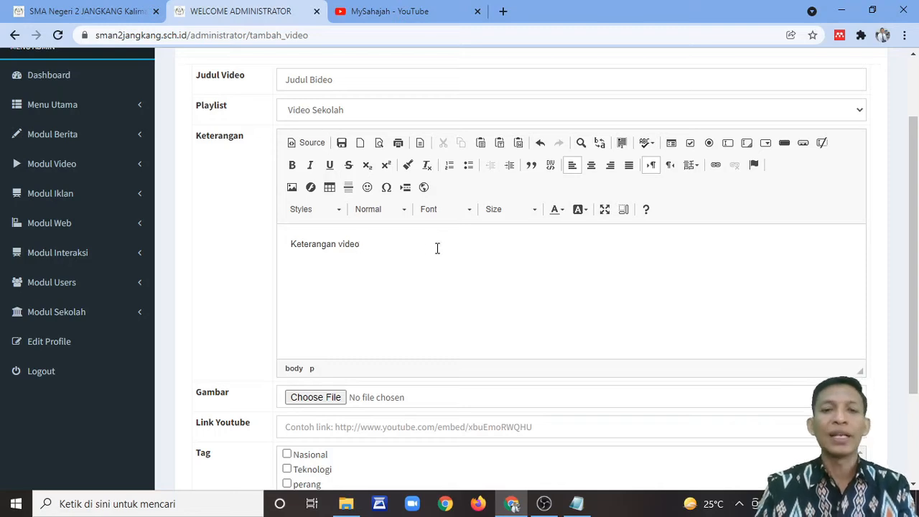
scroll(435, 309, "down", 1)
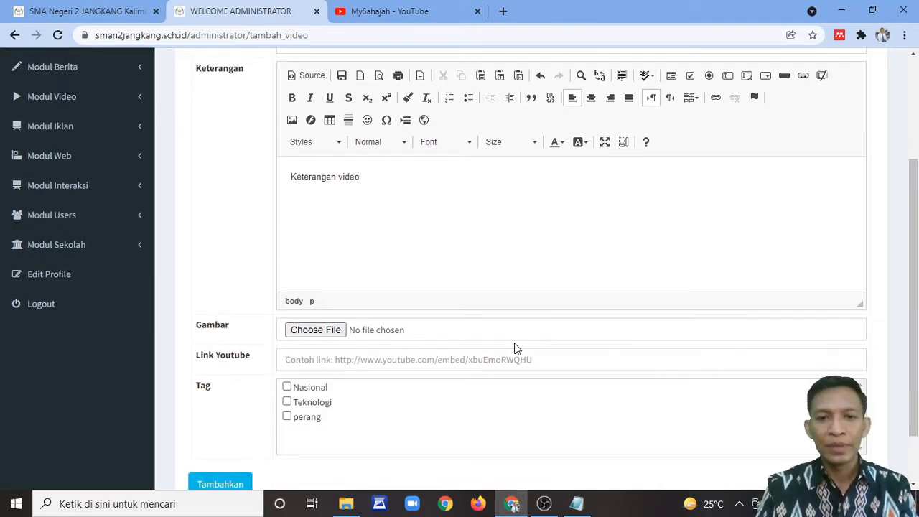
scroll(514, 348, "down", 1)
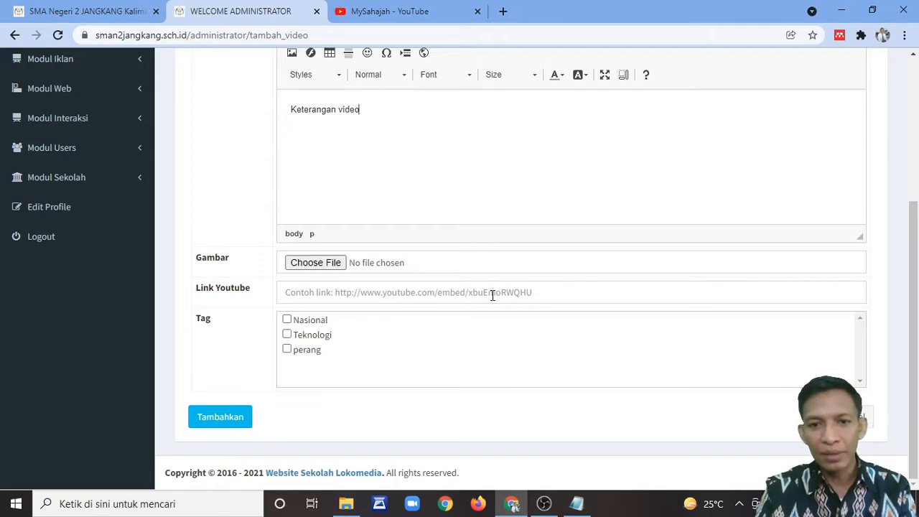
Step: On the YouTube channel, open and pause the first uploaded video and show its embed code
left_click(407, 12)
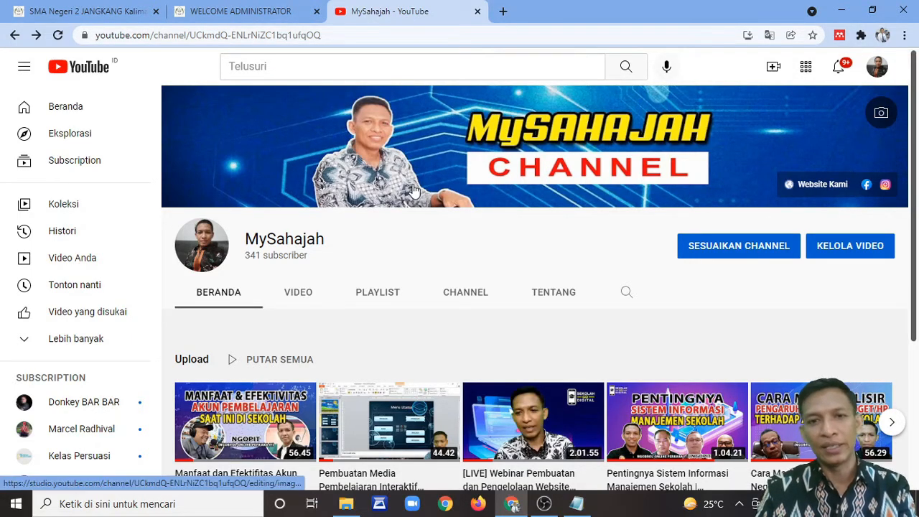
scroll(477, 258, "down", 3)
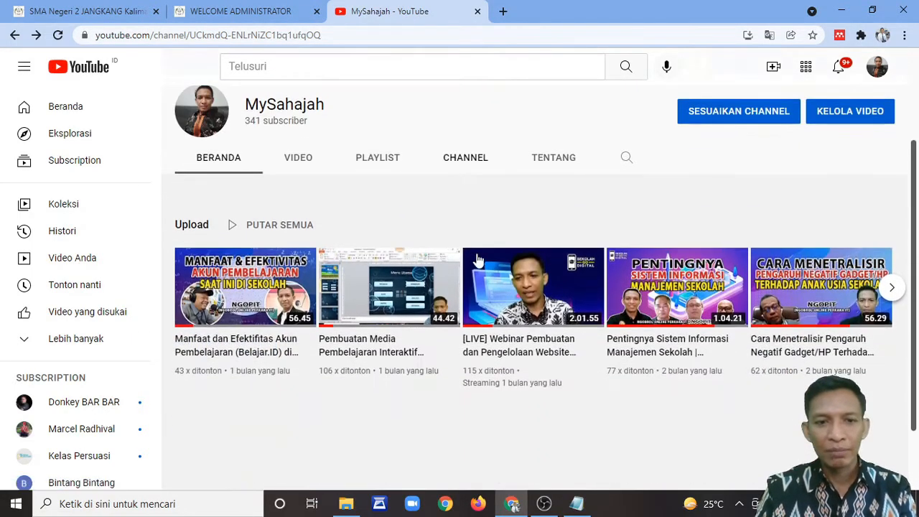
left_click(252, 283)
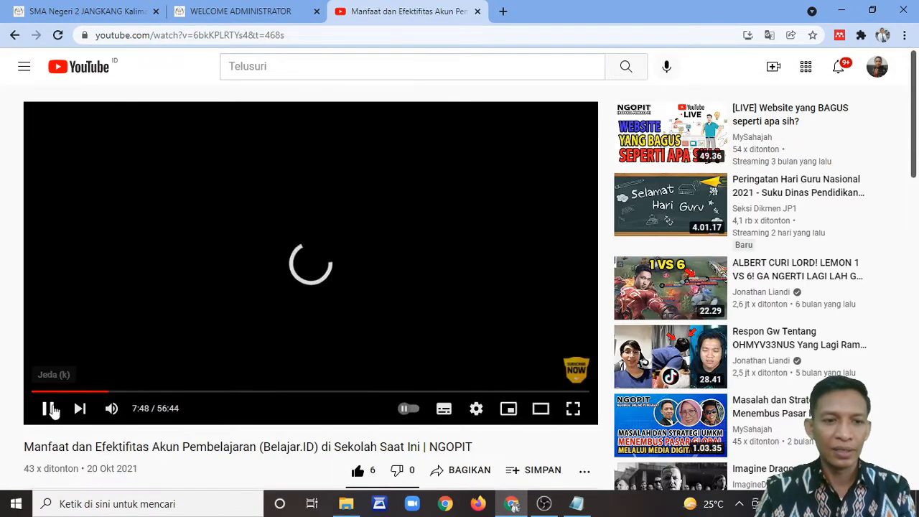
left_click(313, 288)
scroll(537, 199, "down", 3)
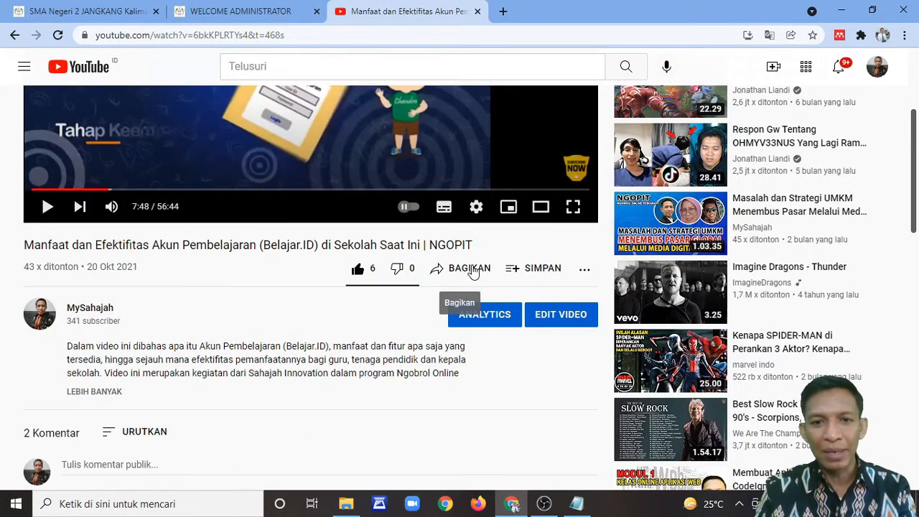
left_click(470, 269)
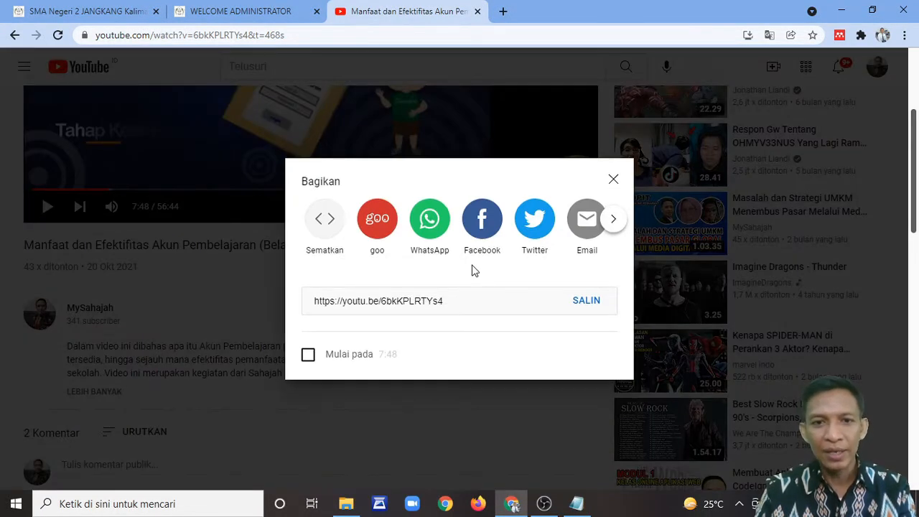
left_click(327, 229)
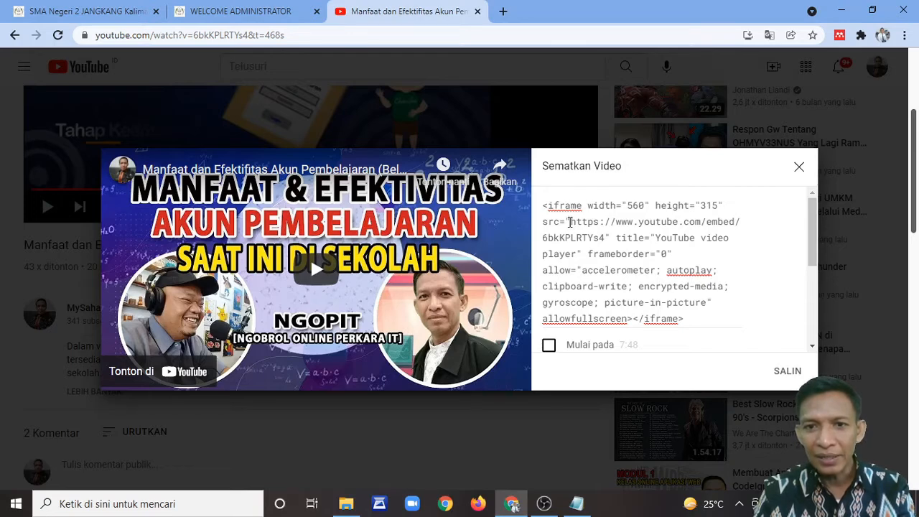
Step: Copy the entire iframe embed code and return to the add-video form
left_click(569, 221)
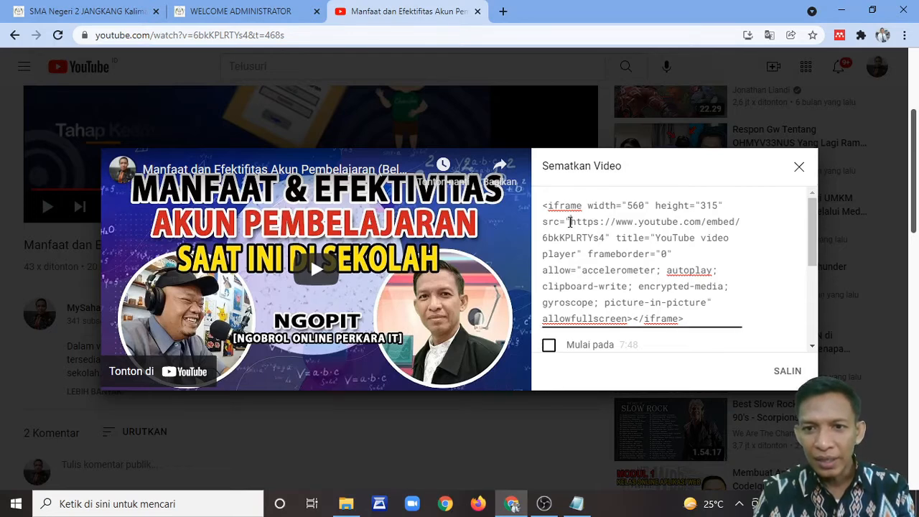
mouse_move(571, 222)
left_mouse_down()
mouse_move(606, 241)
mouse_move(576, 224)
left_mouse_up()
key("ctrl+a")
left_click(606, 239)
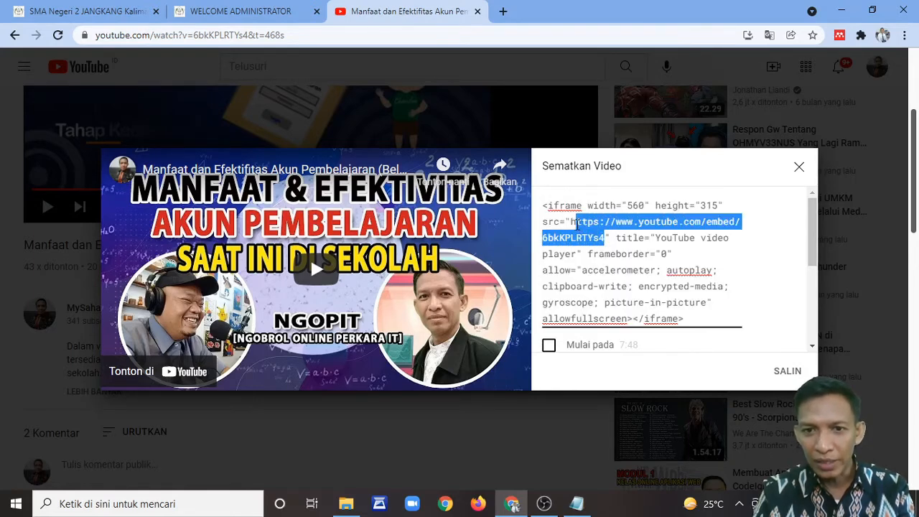
key("ctrl+a")
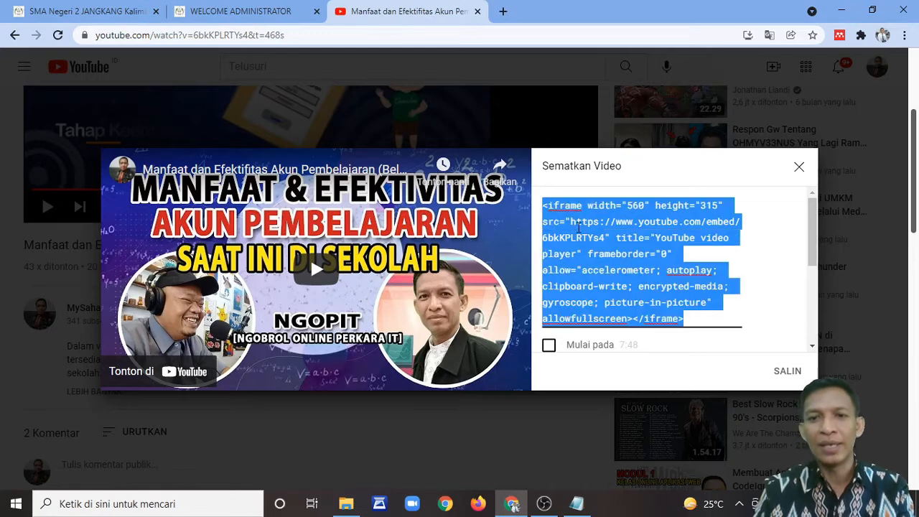
left_click(574, 224)
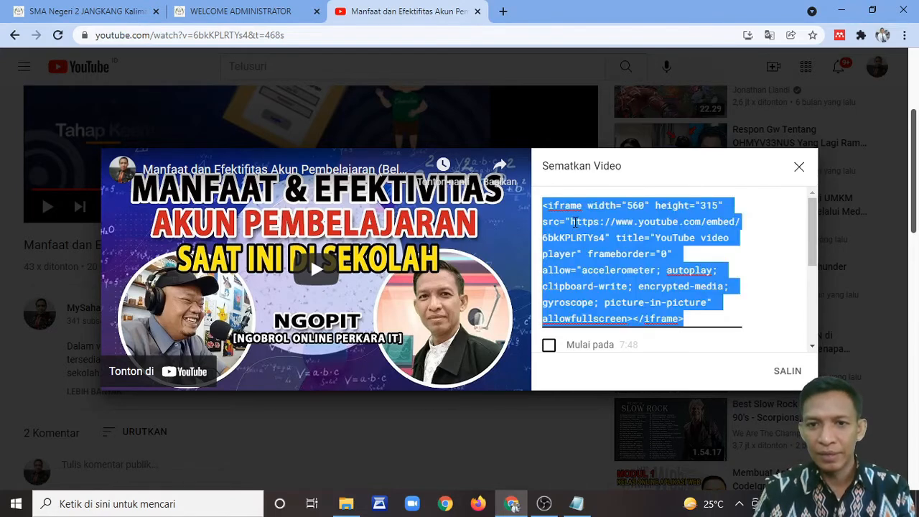
left_click(573, 223)
left_click_drag(572, 222, 604, 240)
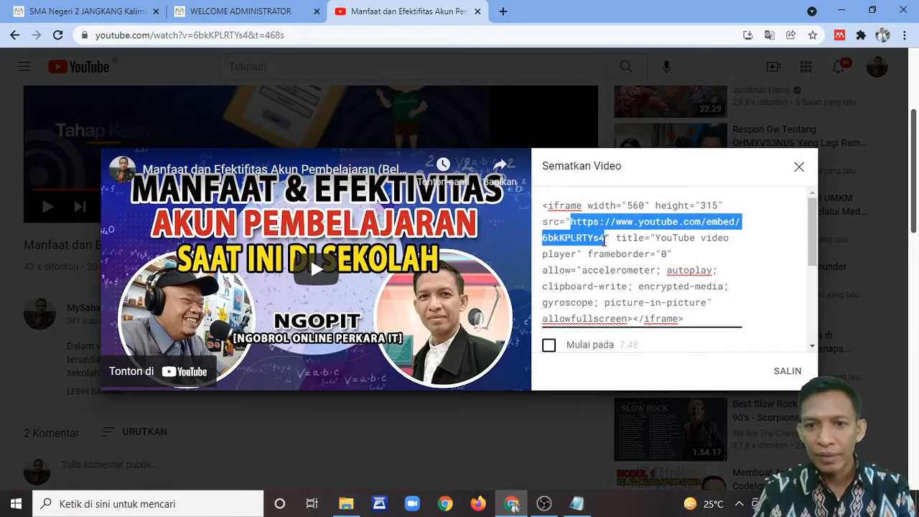
key("ctrl+a")
key("ctrl+c")
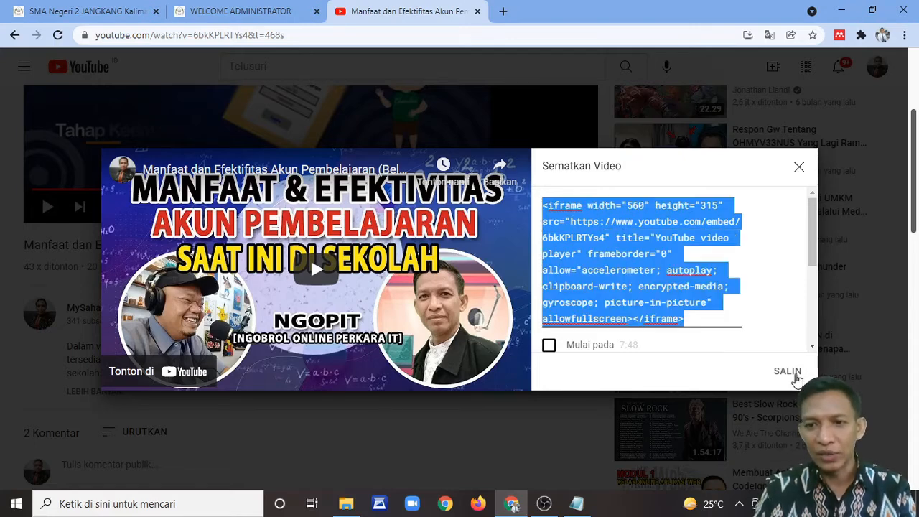
left_click(788, 371)
left_click(799, 166)
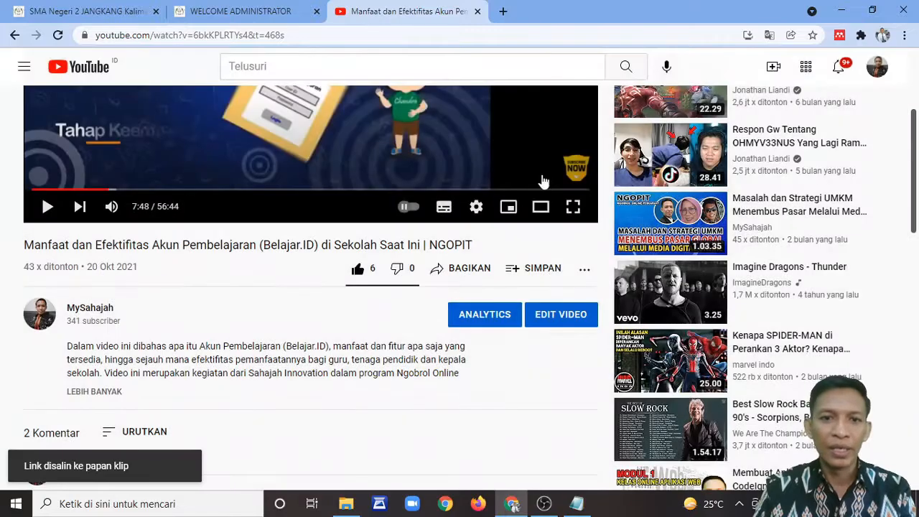
left_click(257, 13)
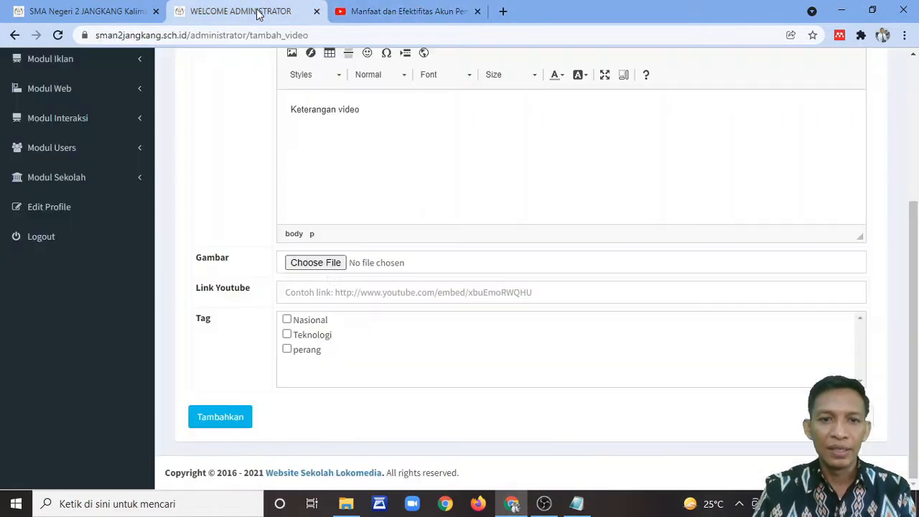
left_click(369, 288)
key("ctrl+v")
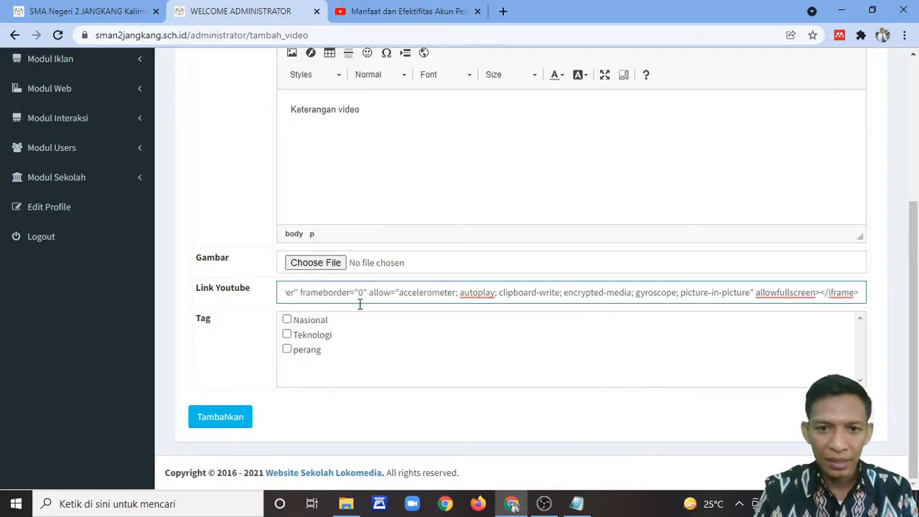
left_click_drag(508, 293, 232, 299)
left_click(470, 292)
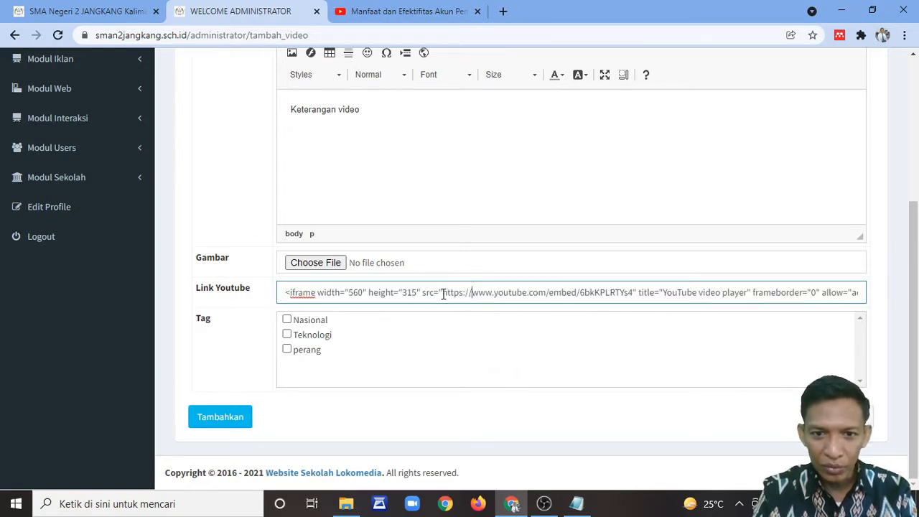
left_click_drag(443, 293, 249, 293)
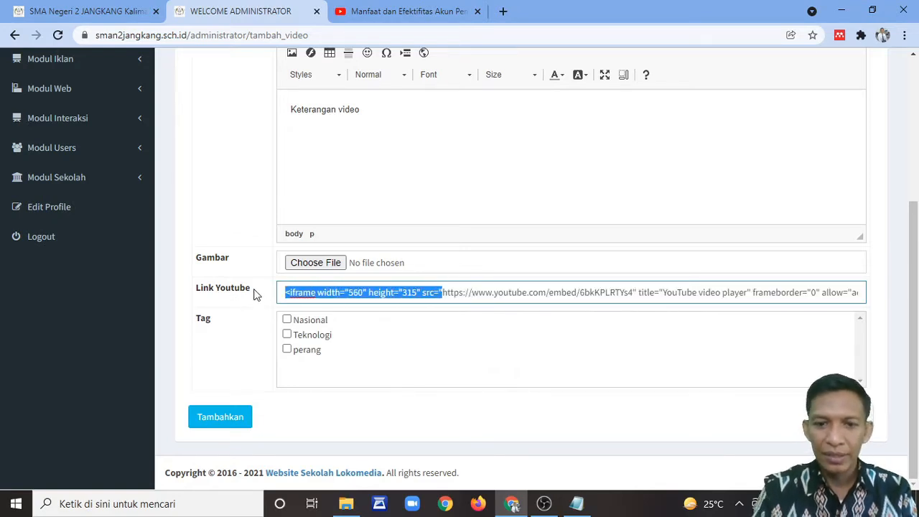
key("BackSpace")
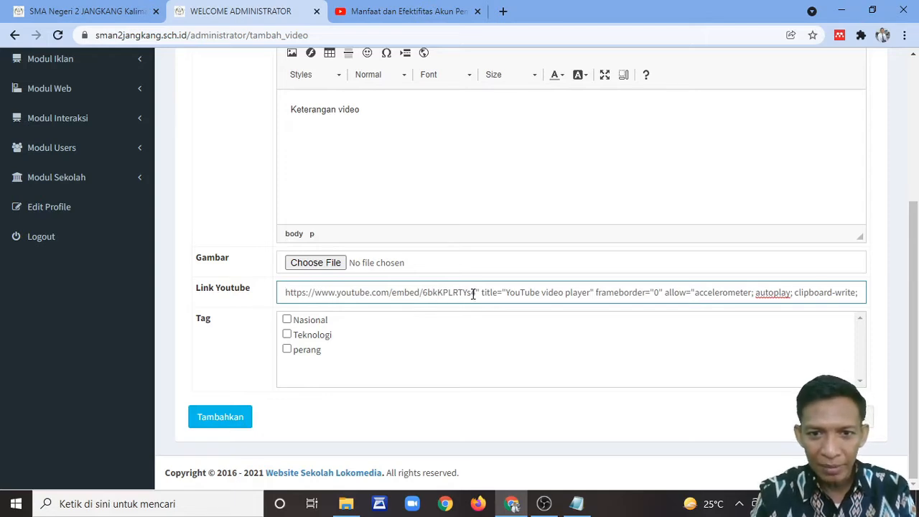
left_click_drag(475, 293, 918, 298)
key("BackSpace")
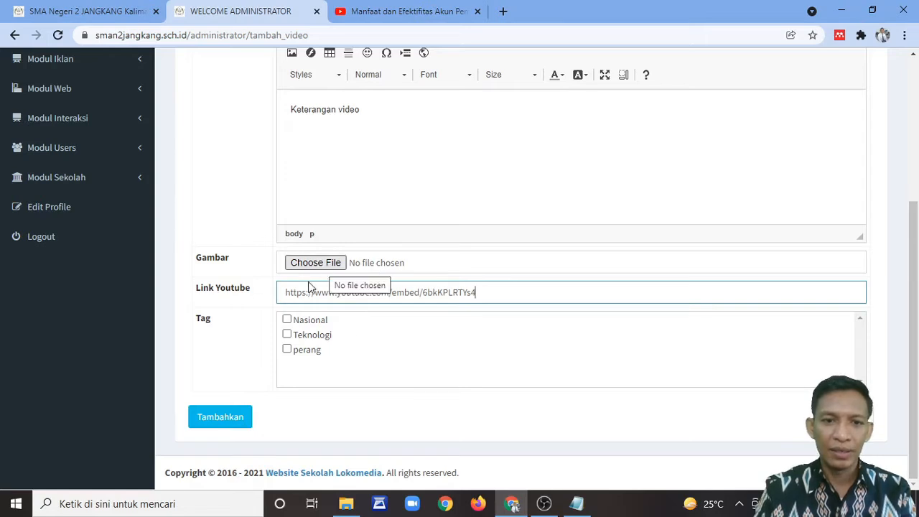
left_click(228, 420)
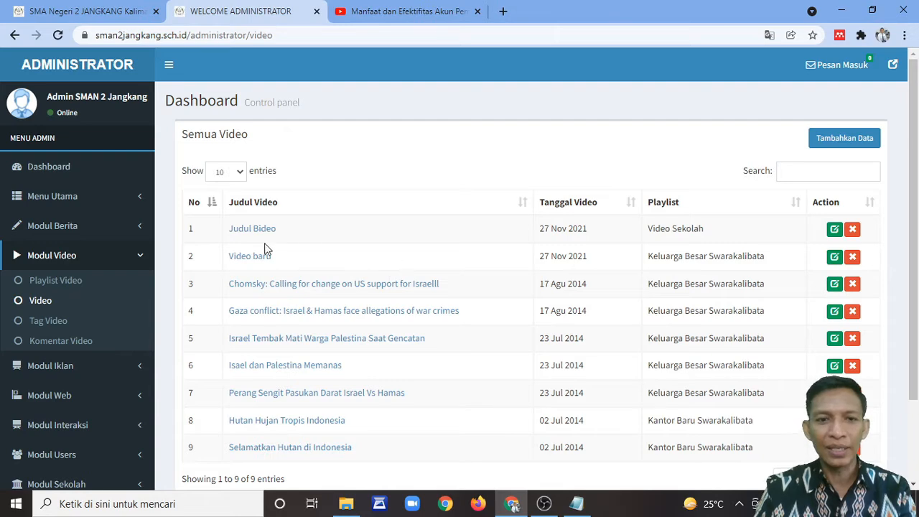
Step: Reload the SMA Negeri 2 Jangkang homepage and scroll to Judul Bideo under Video Terbaru
left_click(116, 11)
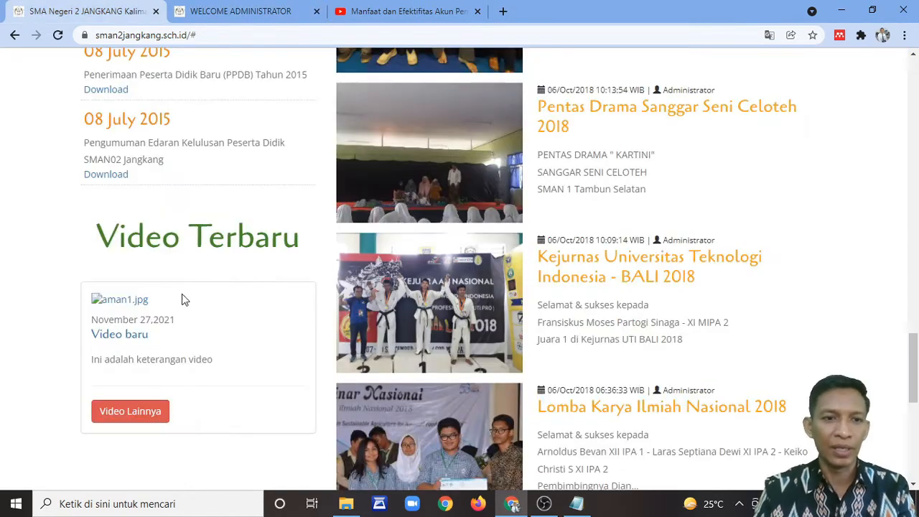
left_click(57, 35)
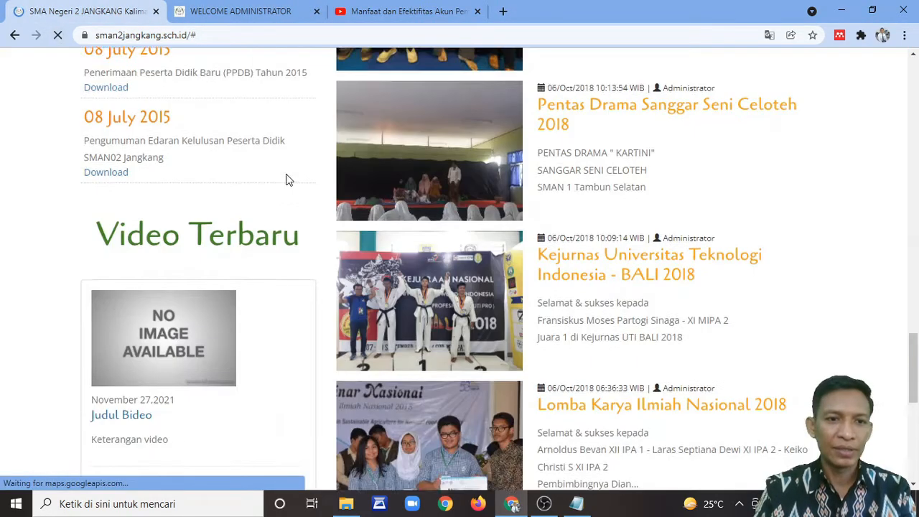
scroll(286, 187, "down", 5)
scroll(284, 215, "down", 10)
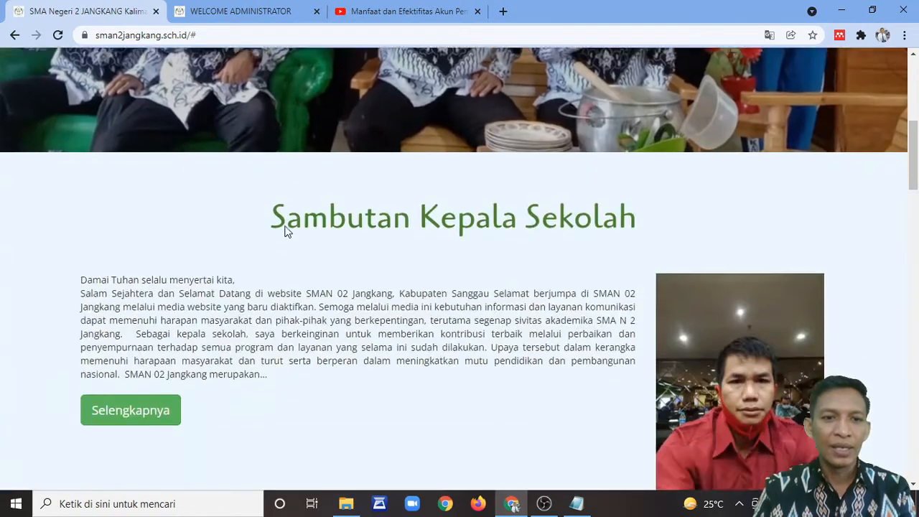
scroll(286, 239, "down", 5)
scroll(286, 239, "down", 3)
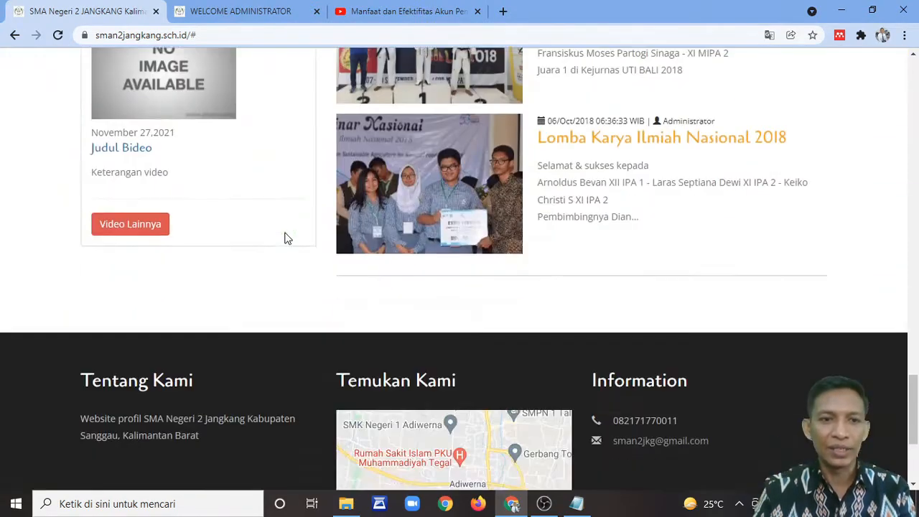
scroll(287, 238, "up", 1)
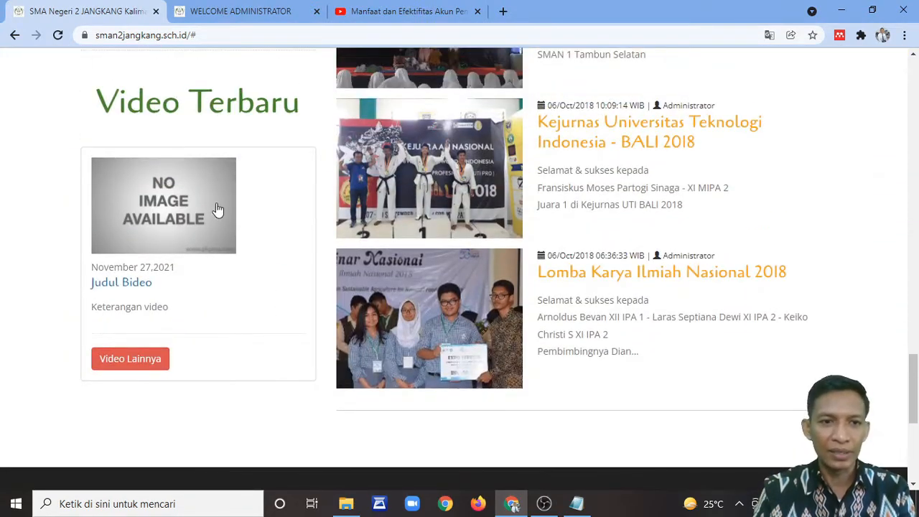
left_click(116, 283)
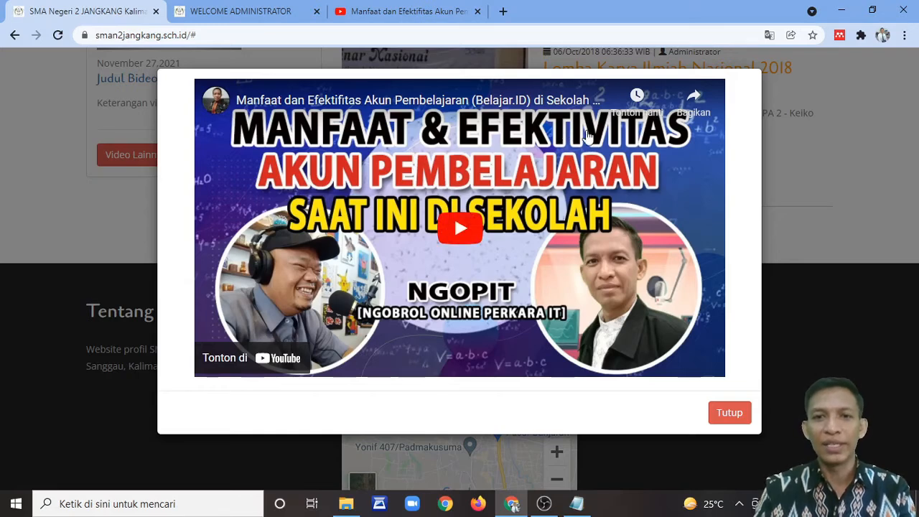
left_click(464, 224)
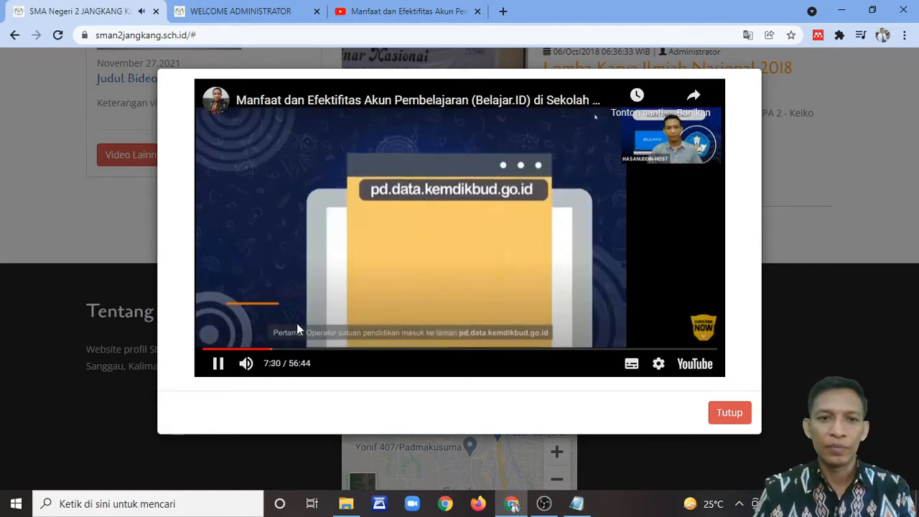
left_click(218, 363)
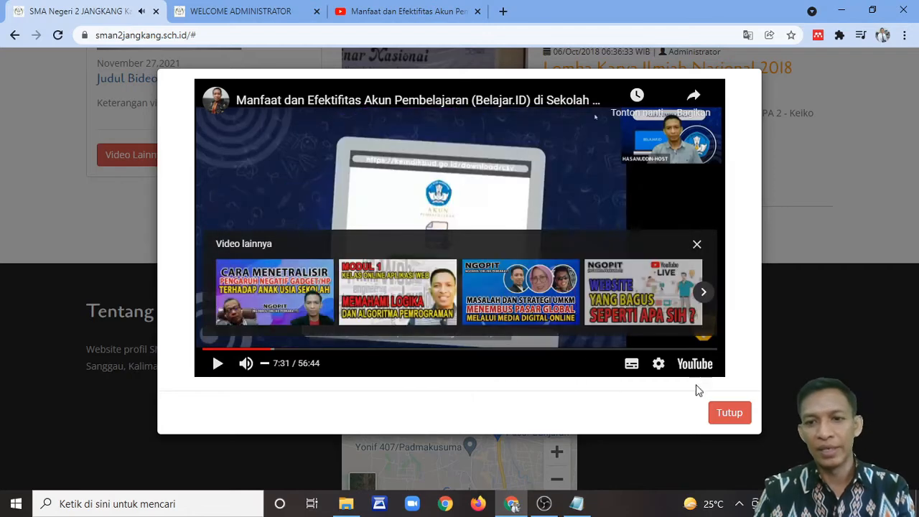
left_click(731, 413)
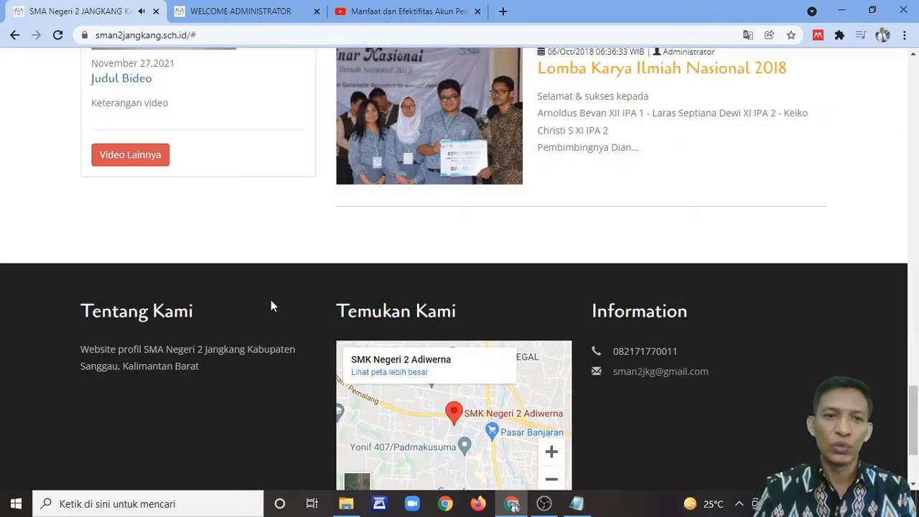
scroll(250, 276, "up", 3)
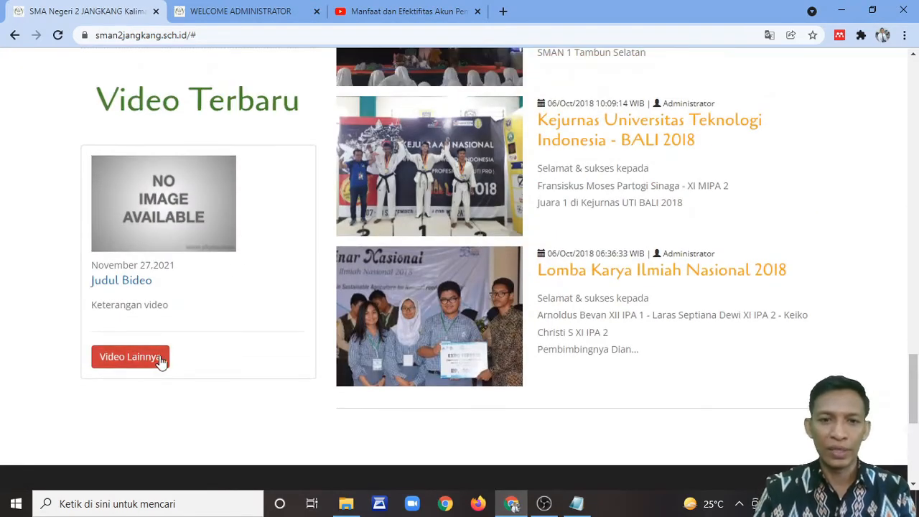
scroll(567, 222, "up", 8)
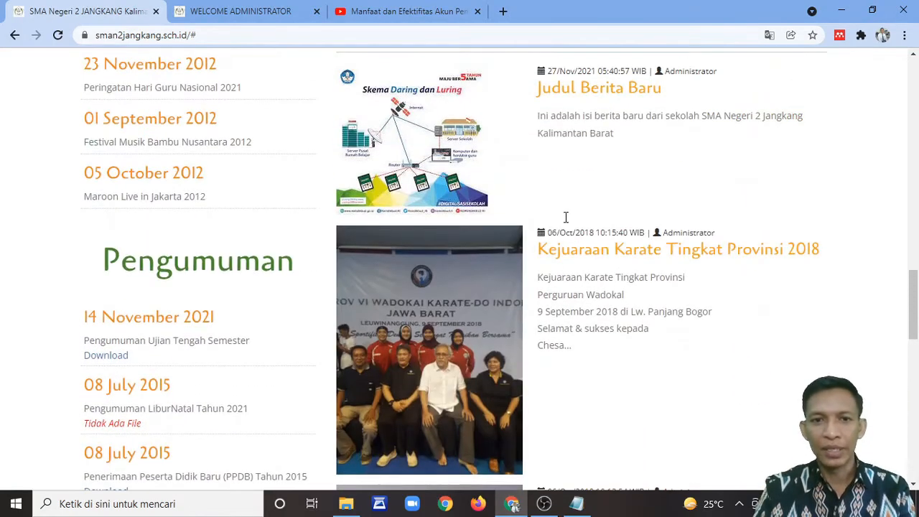
scroll(567, 218, "up", 3)
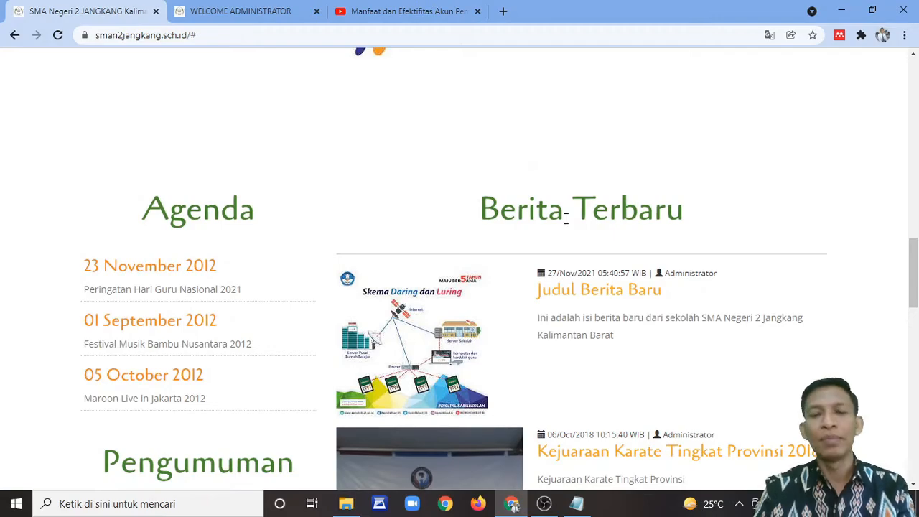
scroll(564, 219, "up", 5)
scroll(467, 331, "up", 4)
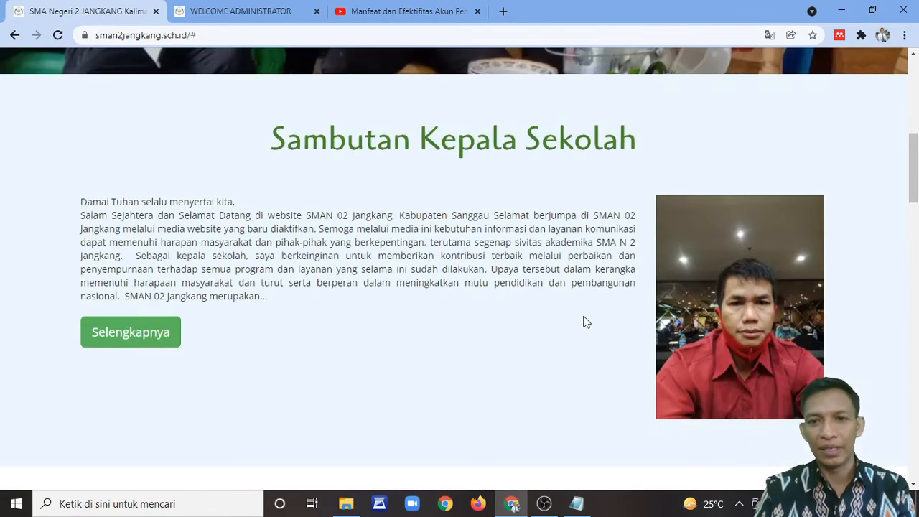
scroll(583, 321, "up", 8)
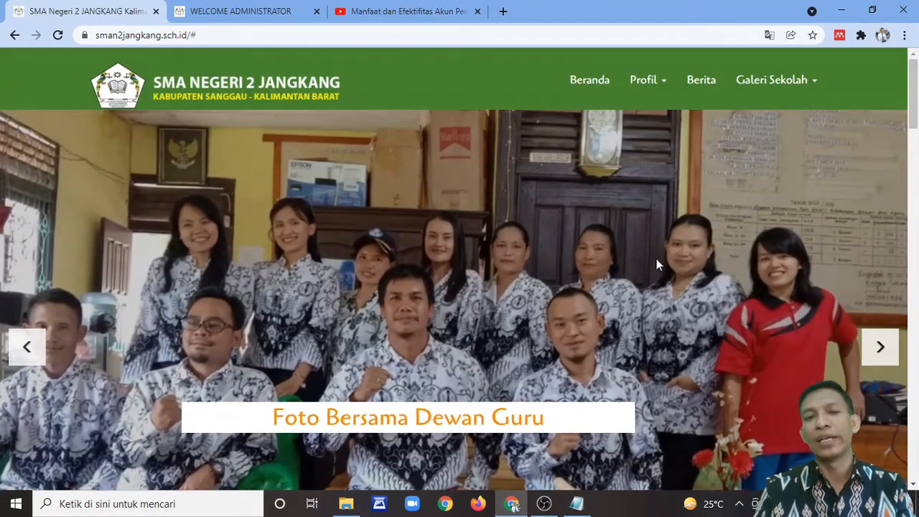
scroll(659, 264, "down", 8)
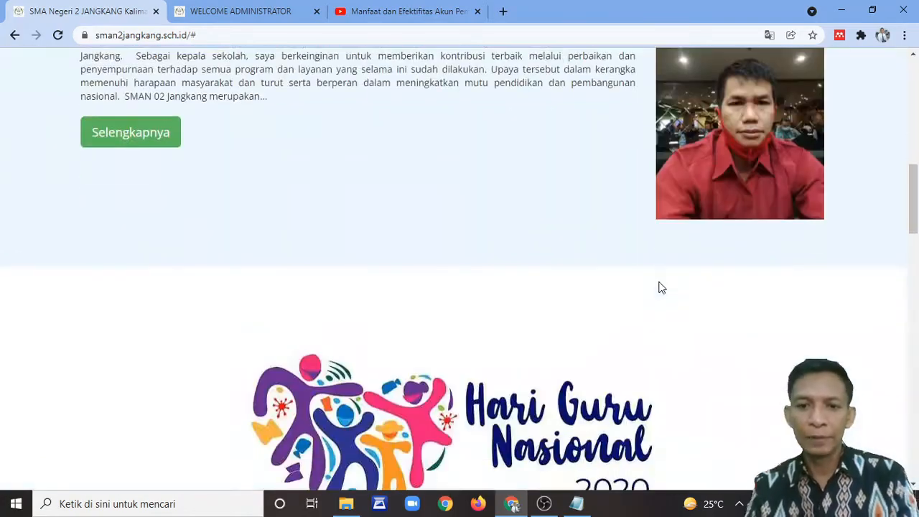
scroll(661, 288, "down", 10)
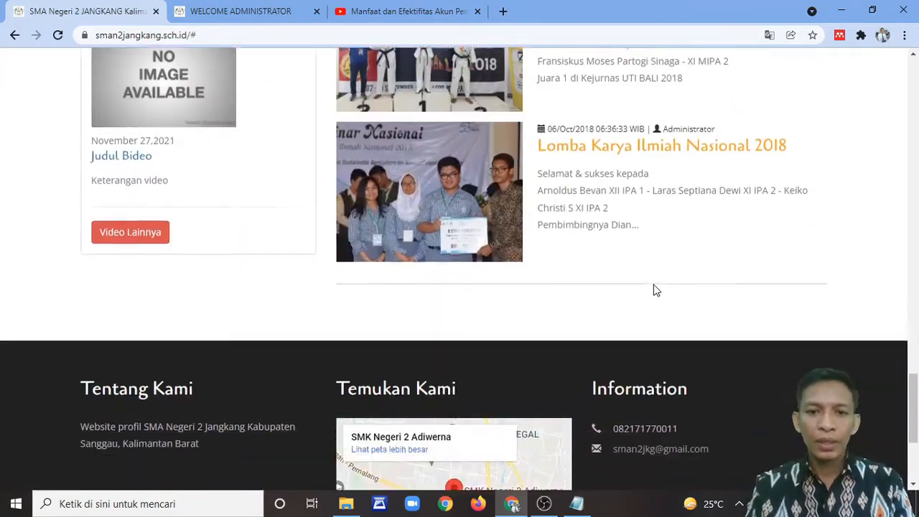
scroll(653, 290, "up", 15)
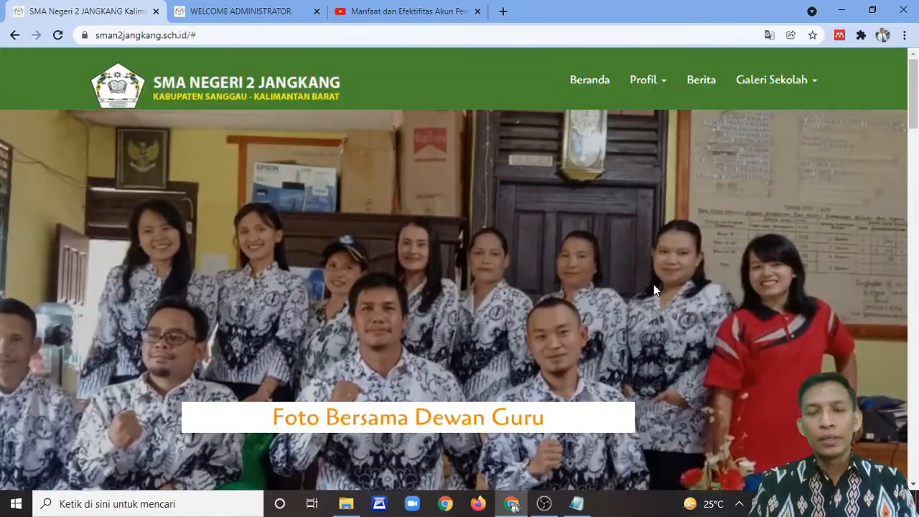
mouse_move(646, 284)
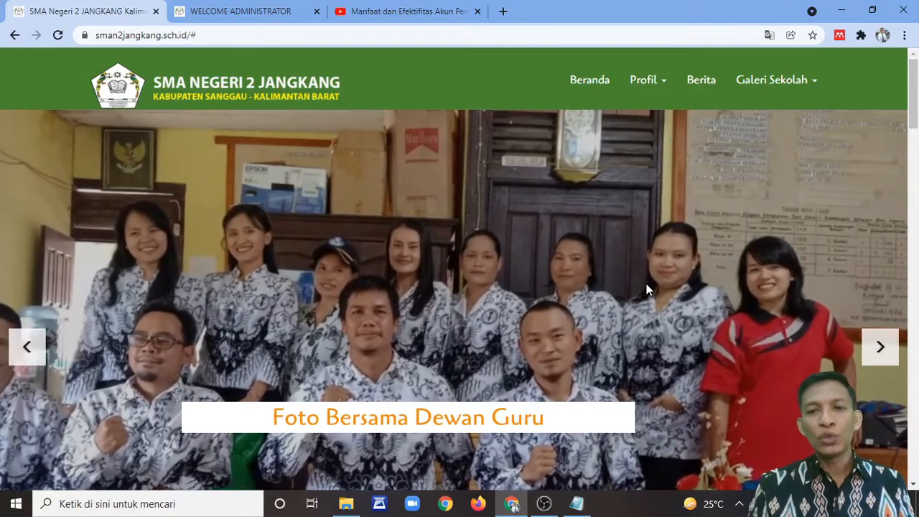